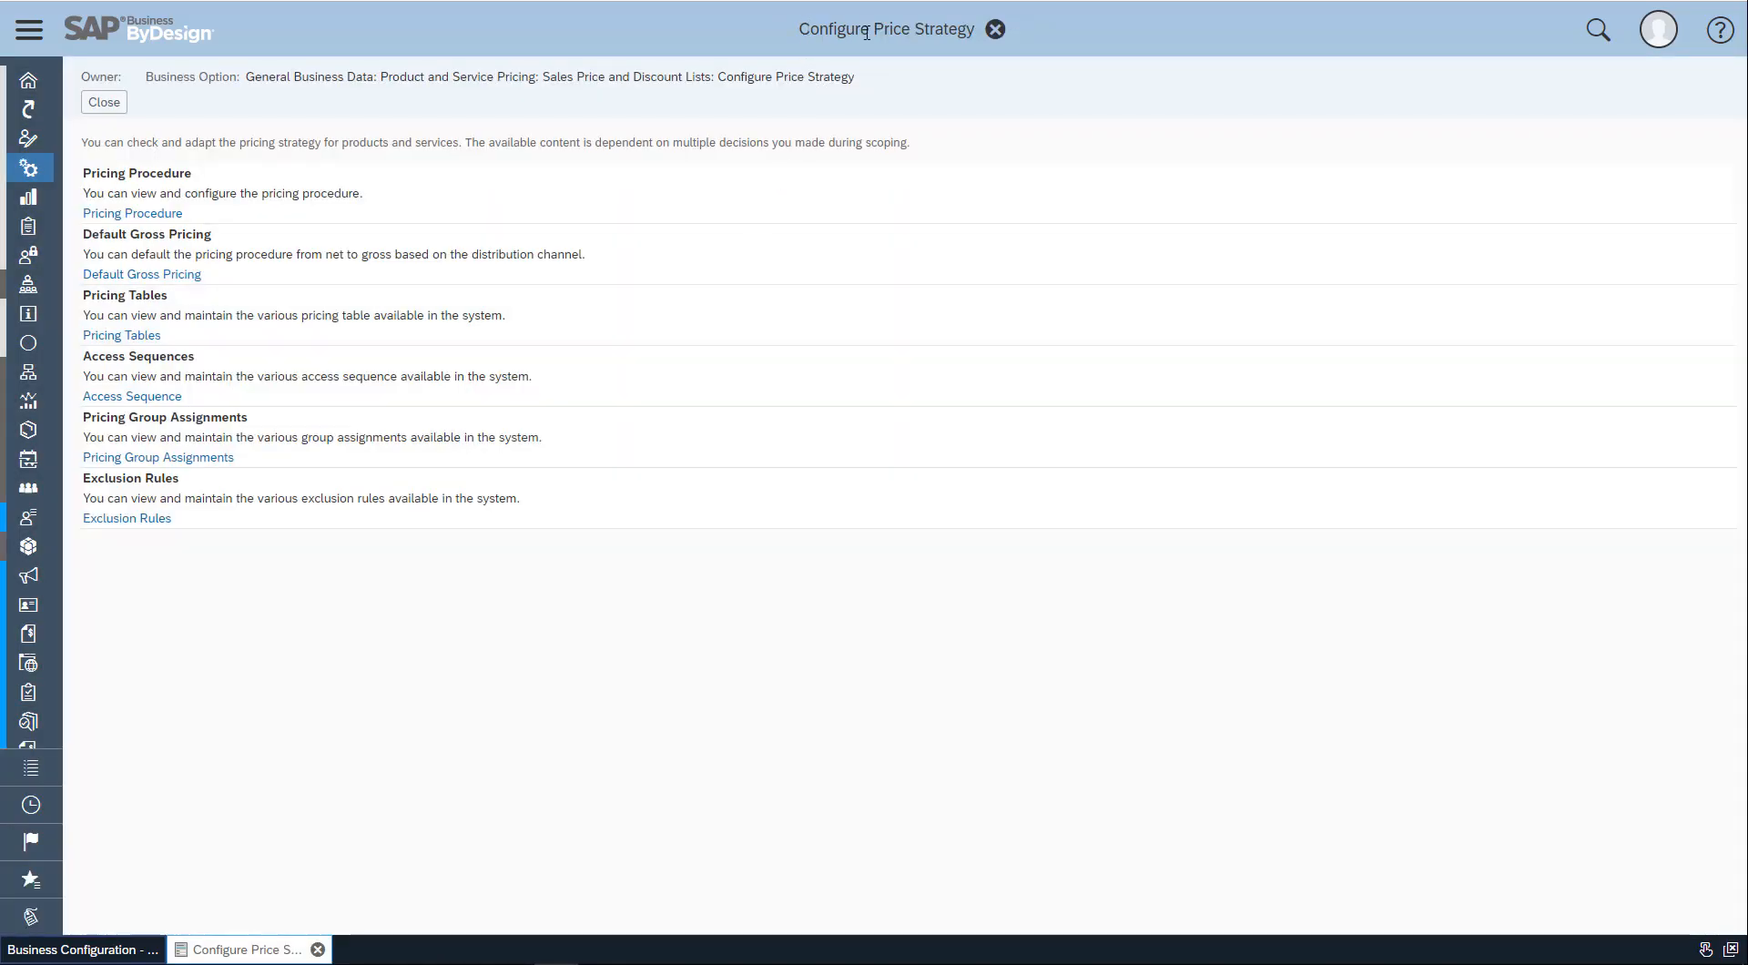
# Add the Currency Dependent Price List pricing table to the header-level Price List access sequence, and save and close
pyautogui.click(155, 398)
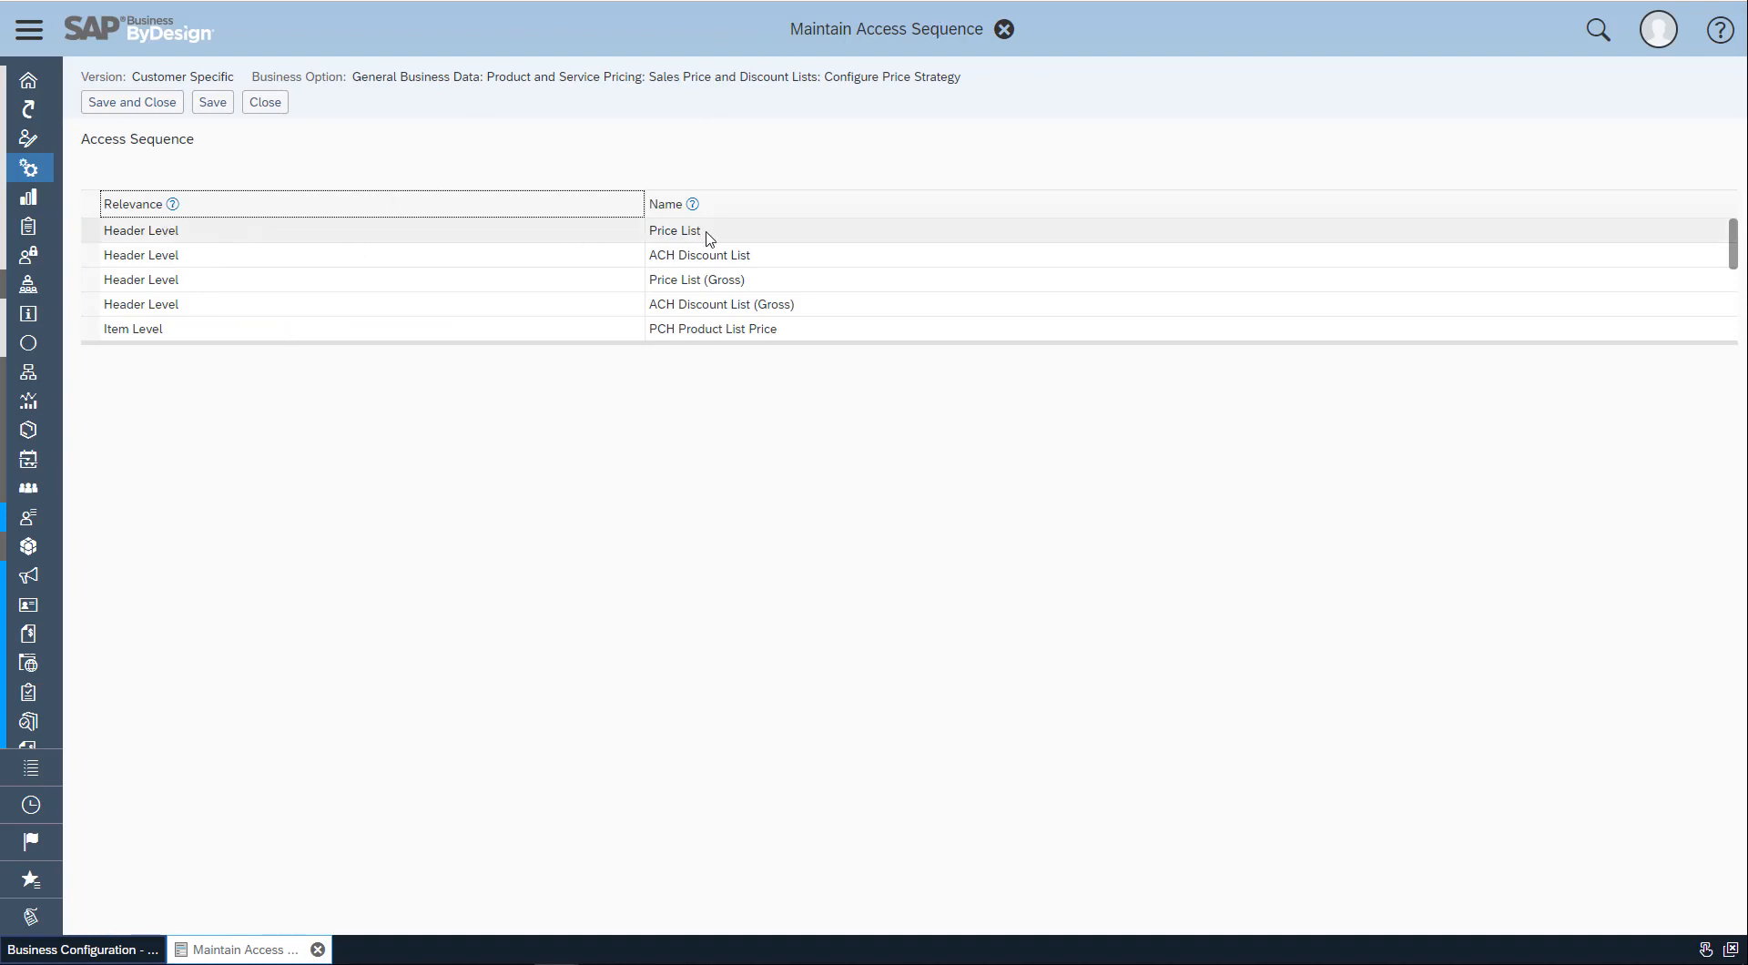
pyautogui.moveTo(707, 235); pyautogui.dragTo(663, 230)
pyautogui.click(122, 234)
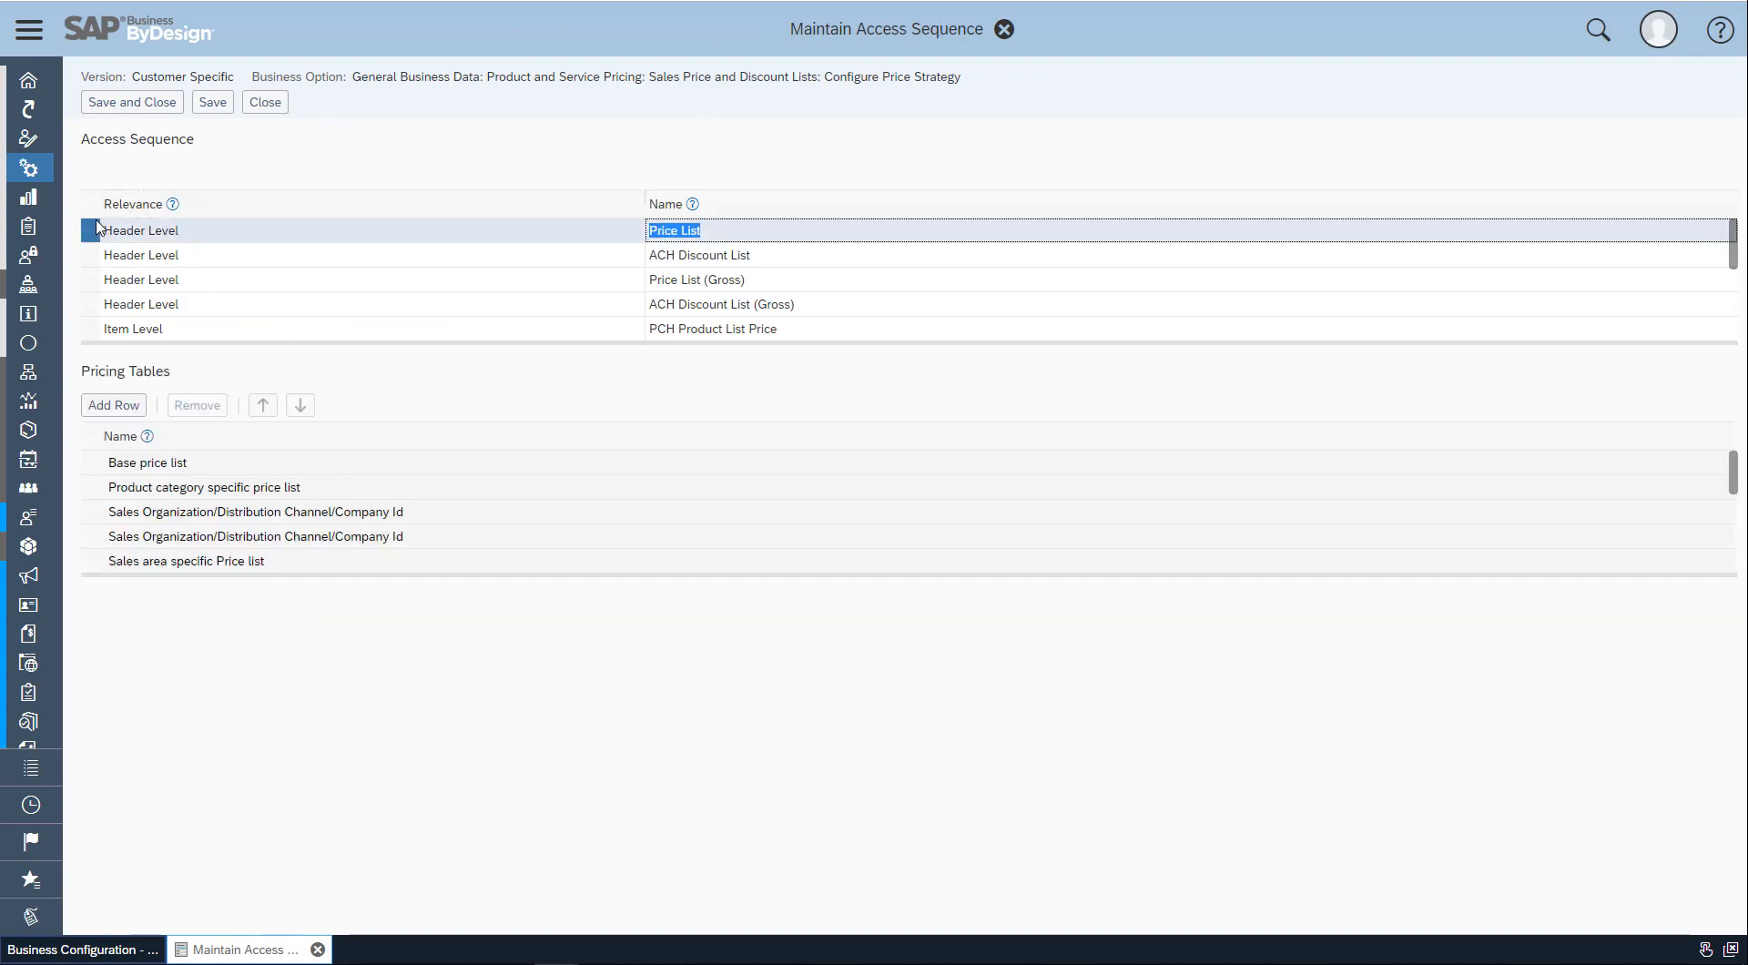
pyautogui.moveTo(336, 574); pyautogui.dragTo(352, 750)
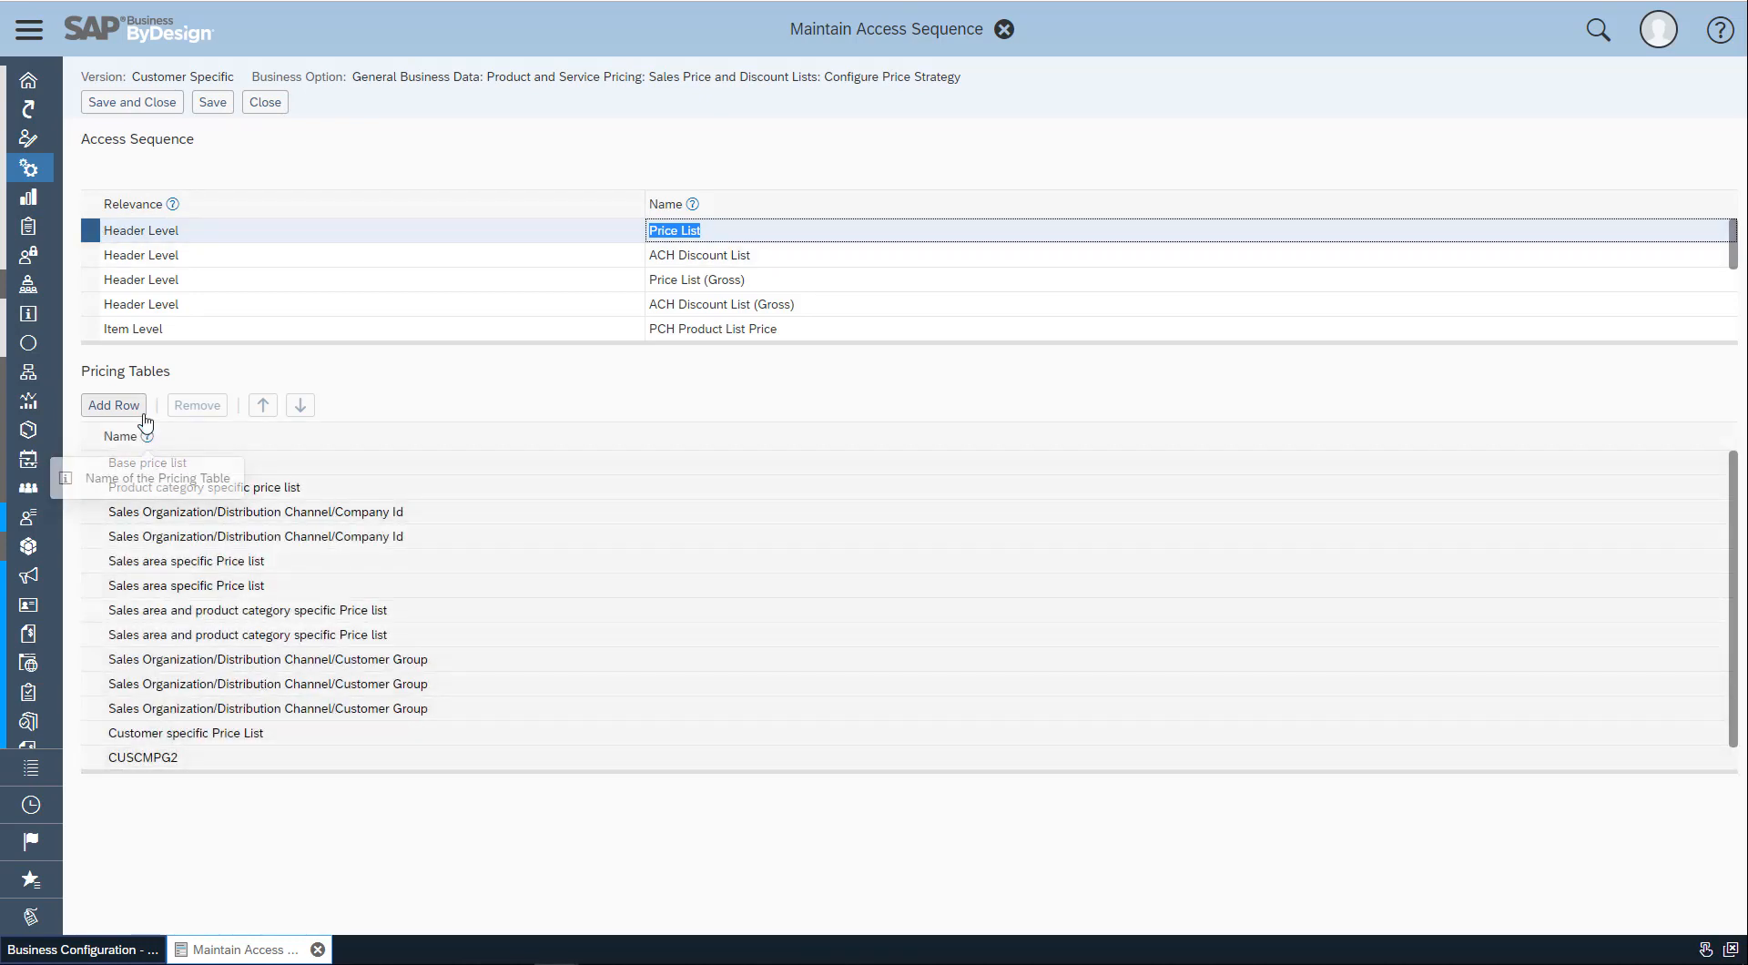
pyautogui.click(114, 405)
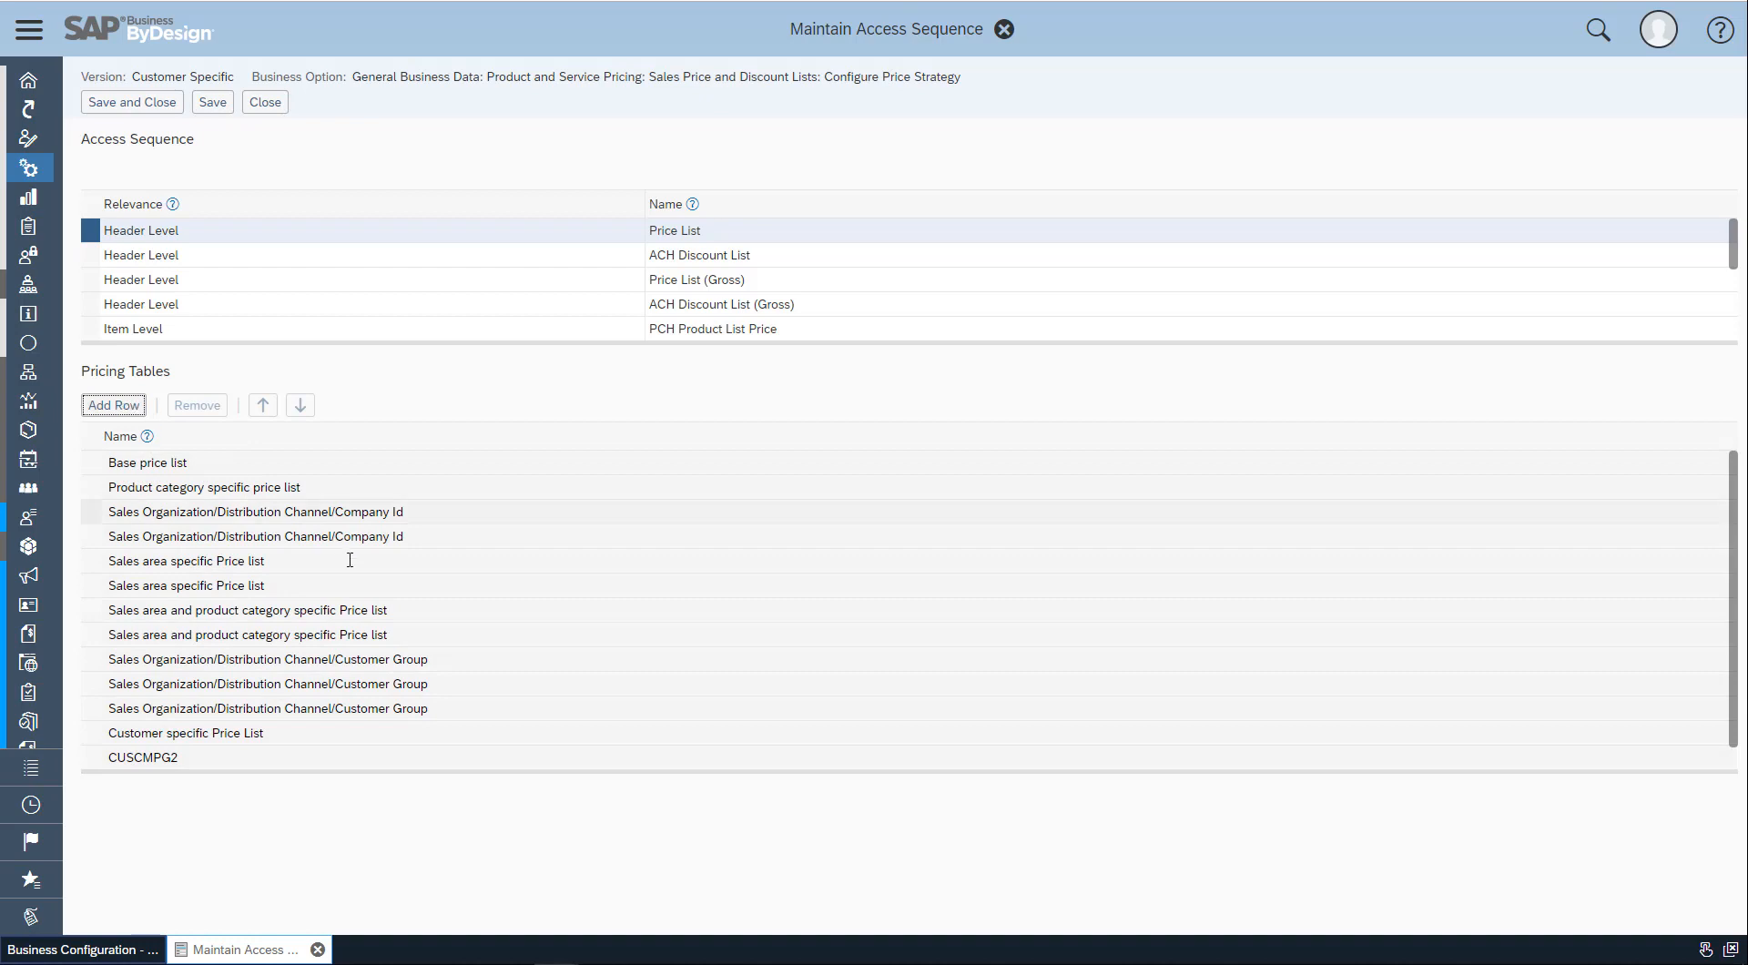
pyautogui.click(1711, 759)
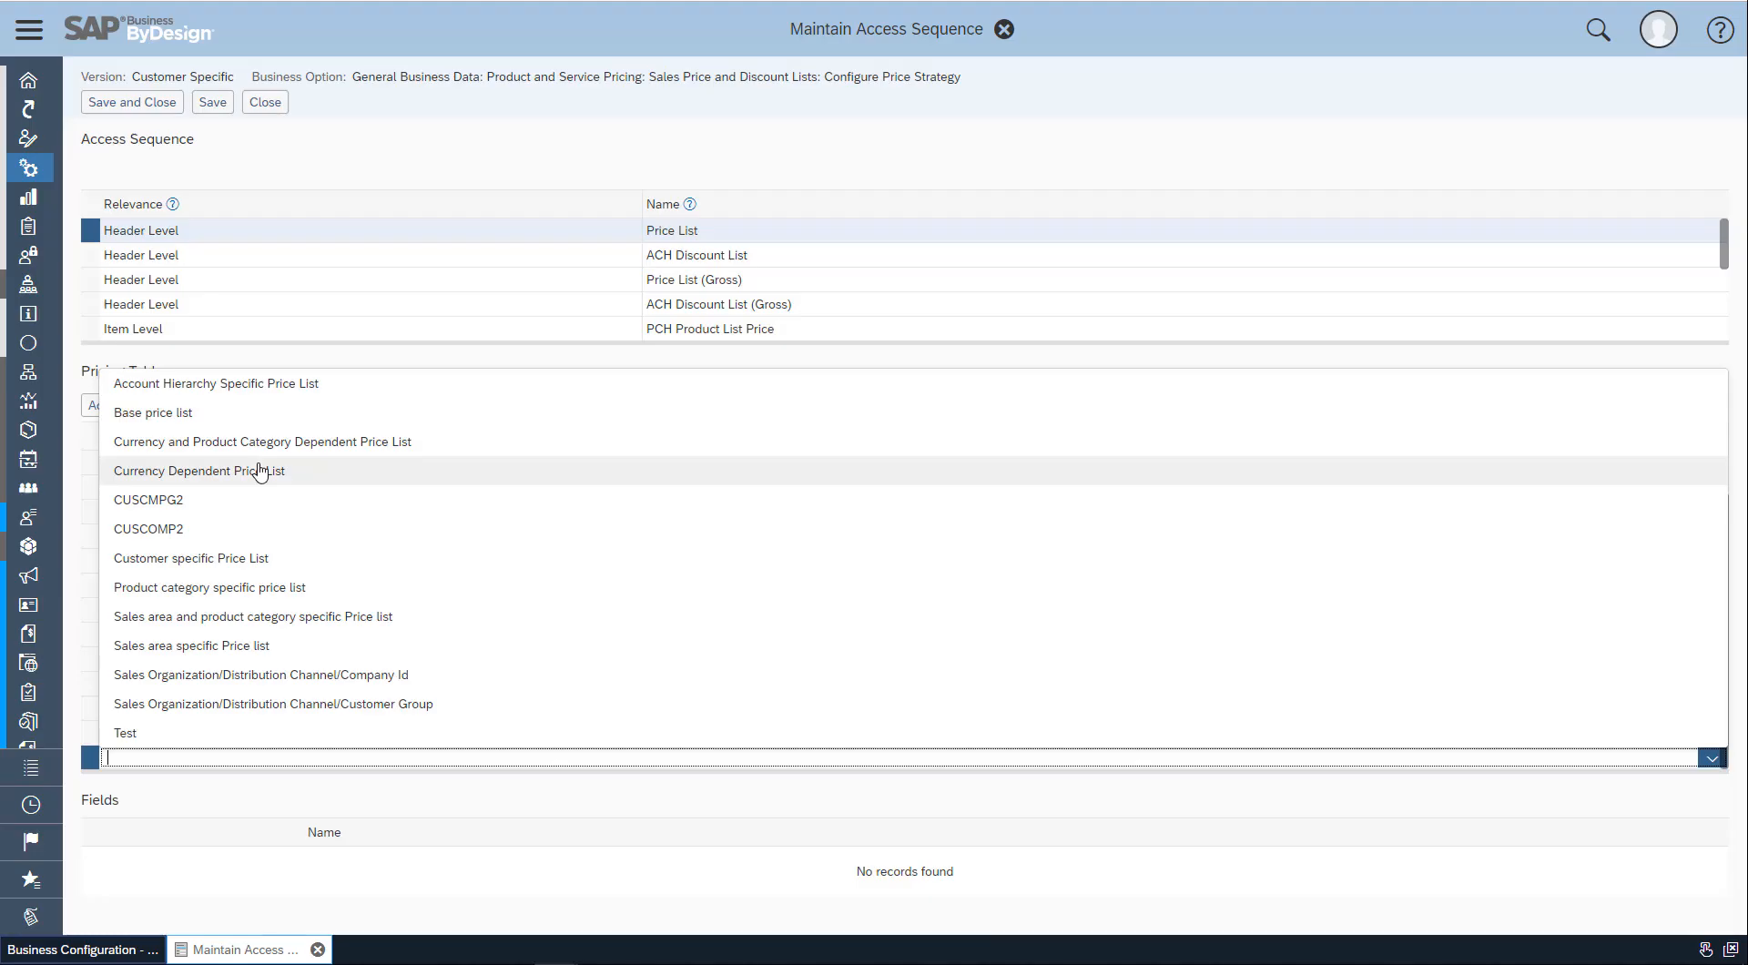
pyautogui.click(261, 471)
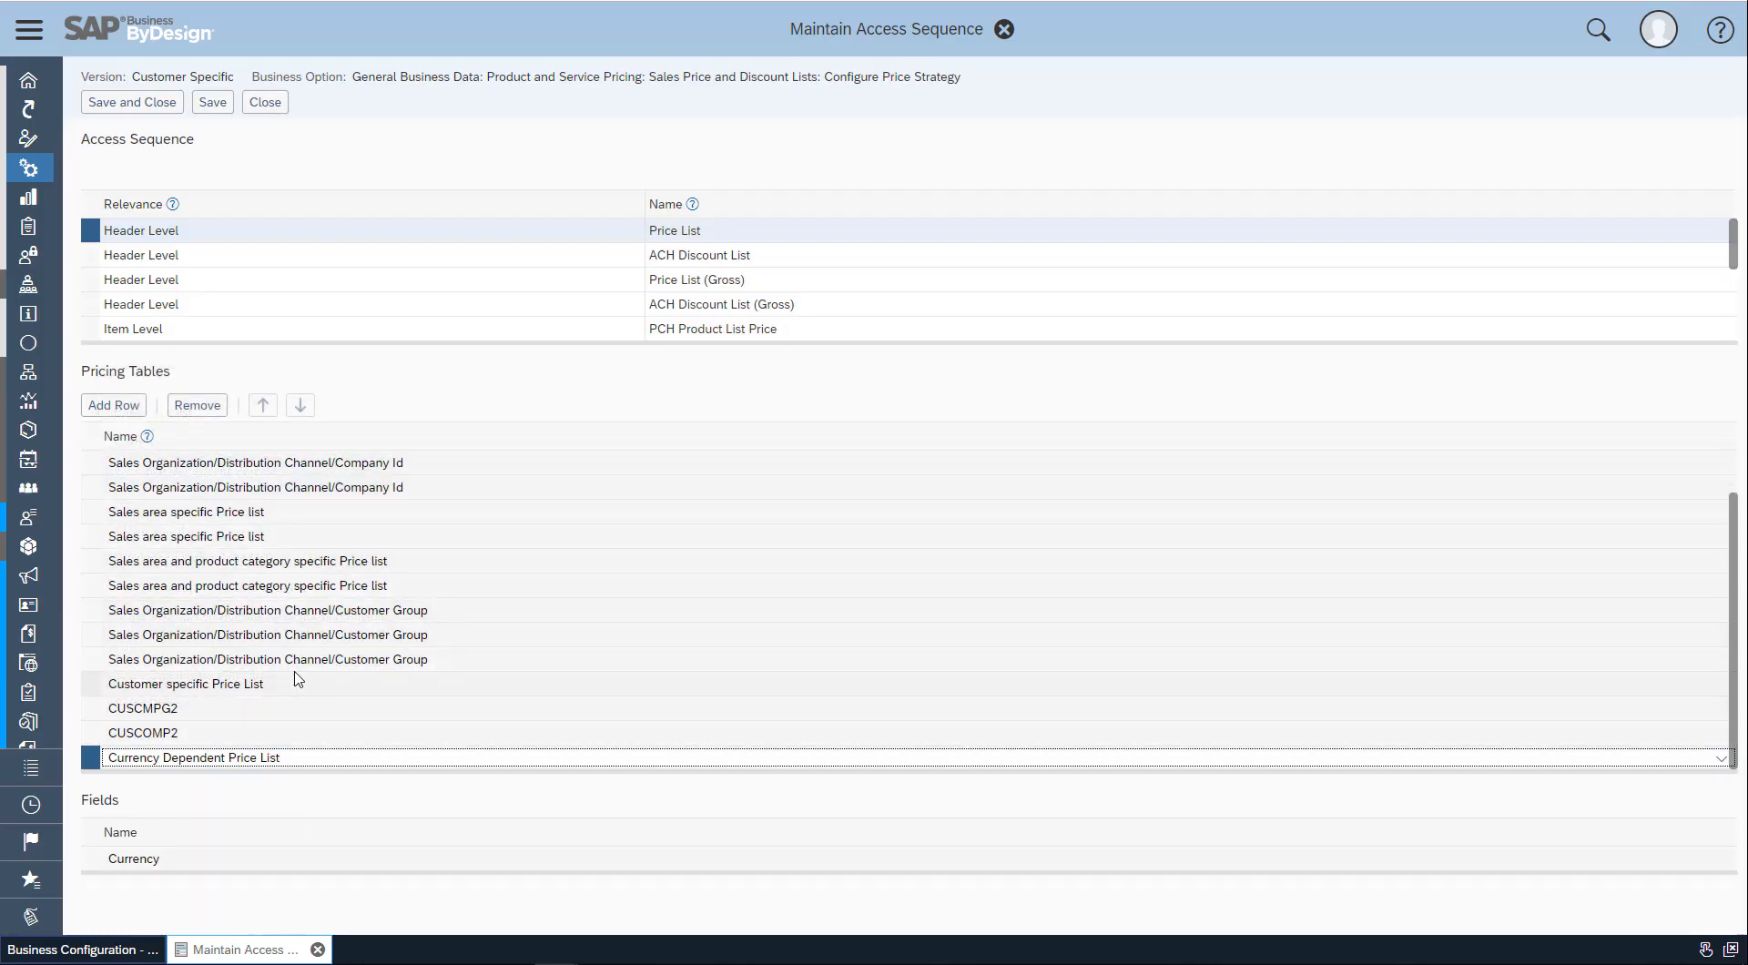
pyautogui.click(169, 859)
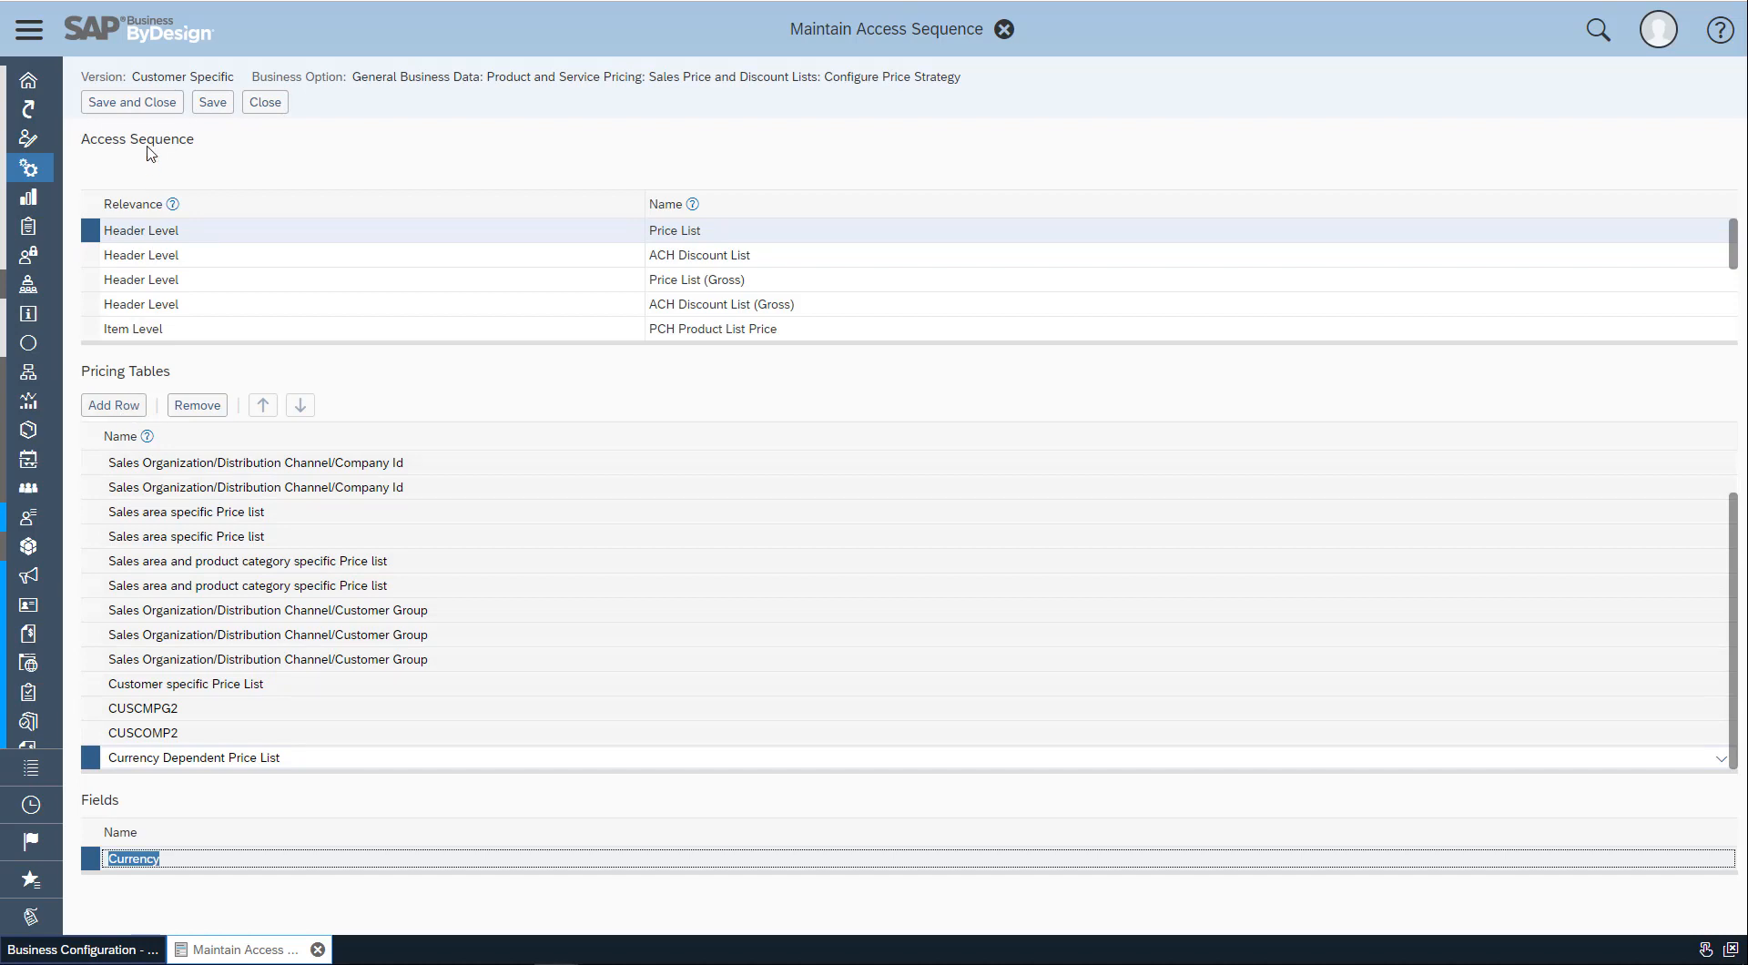
pyautogui.click(145, 103)
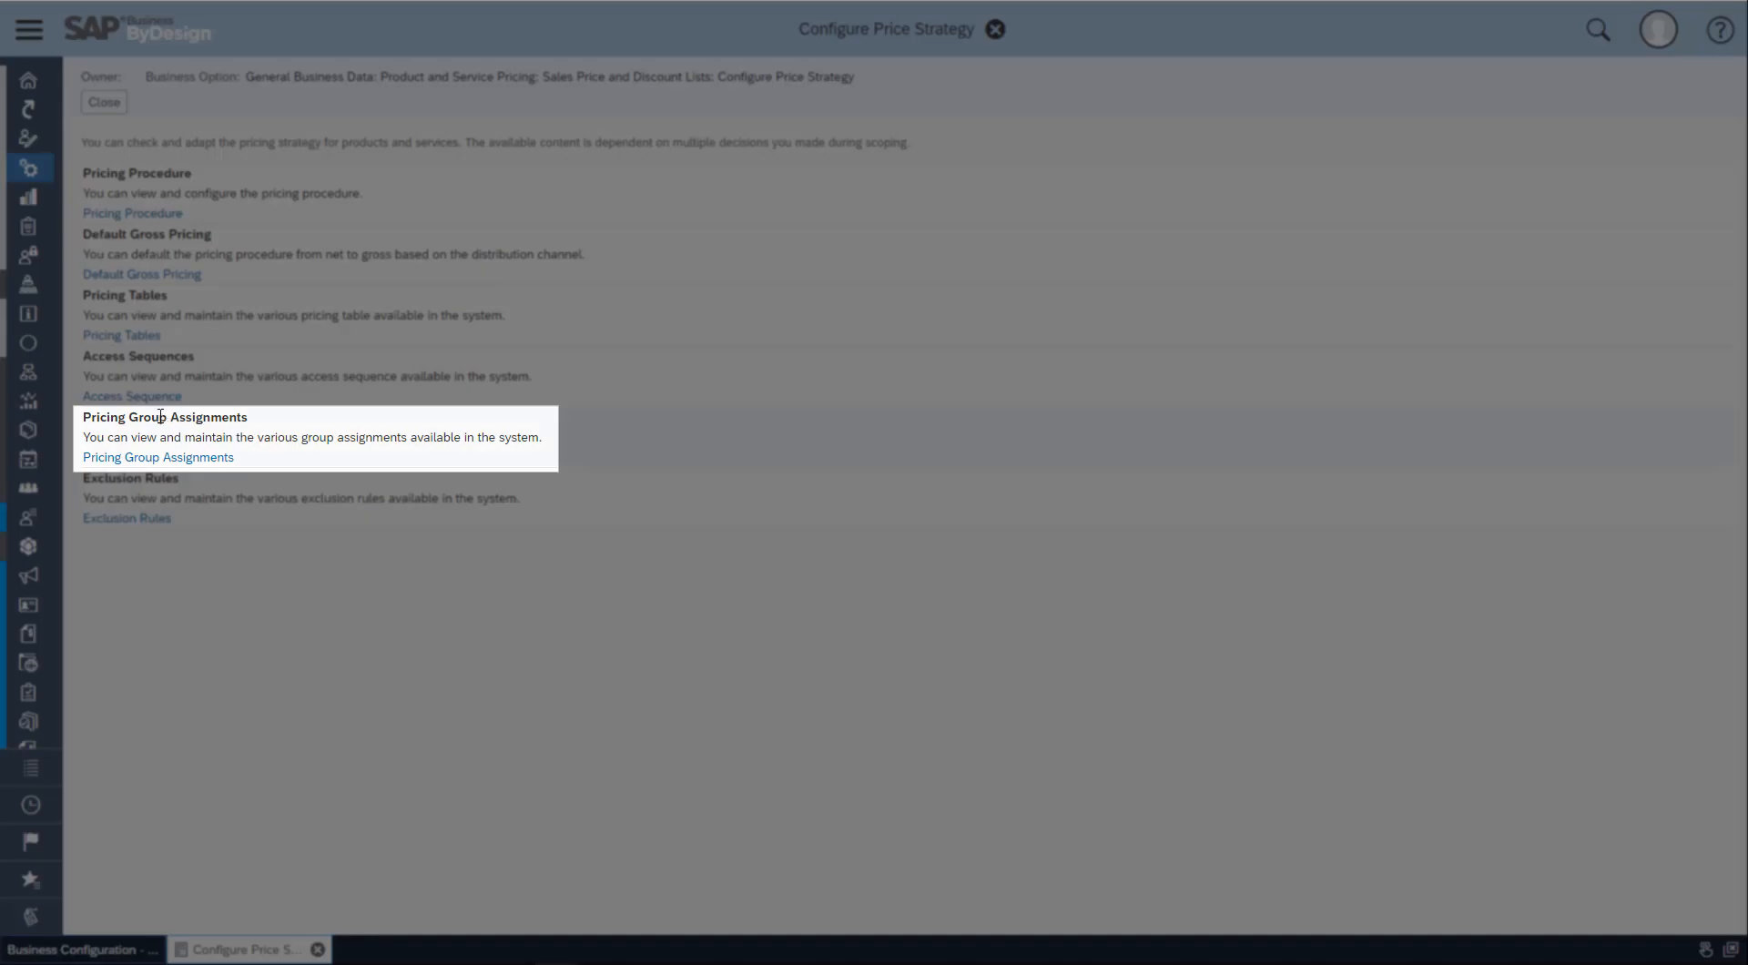
# In the Prices pricing group, add an item assignment with header pricing table Currency Dependent Price List and item pricing table Product- / Service Prices
pyautogui.click(162, 462)
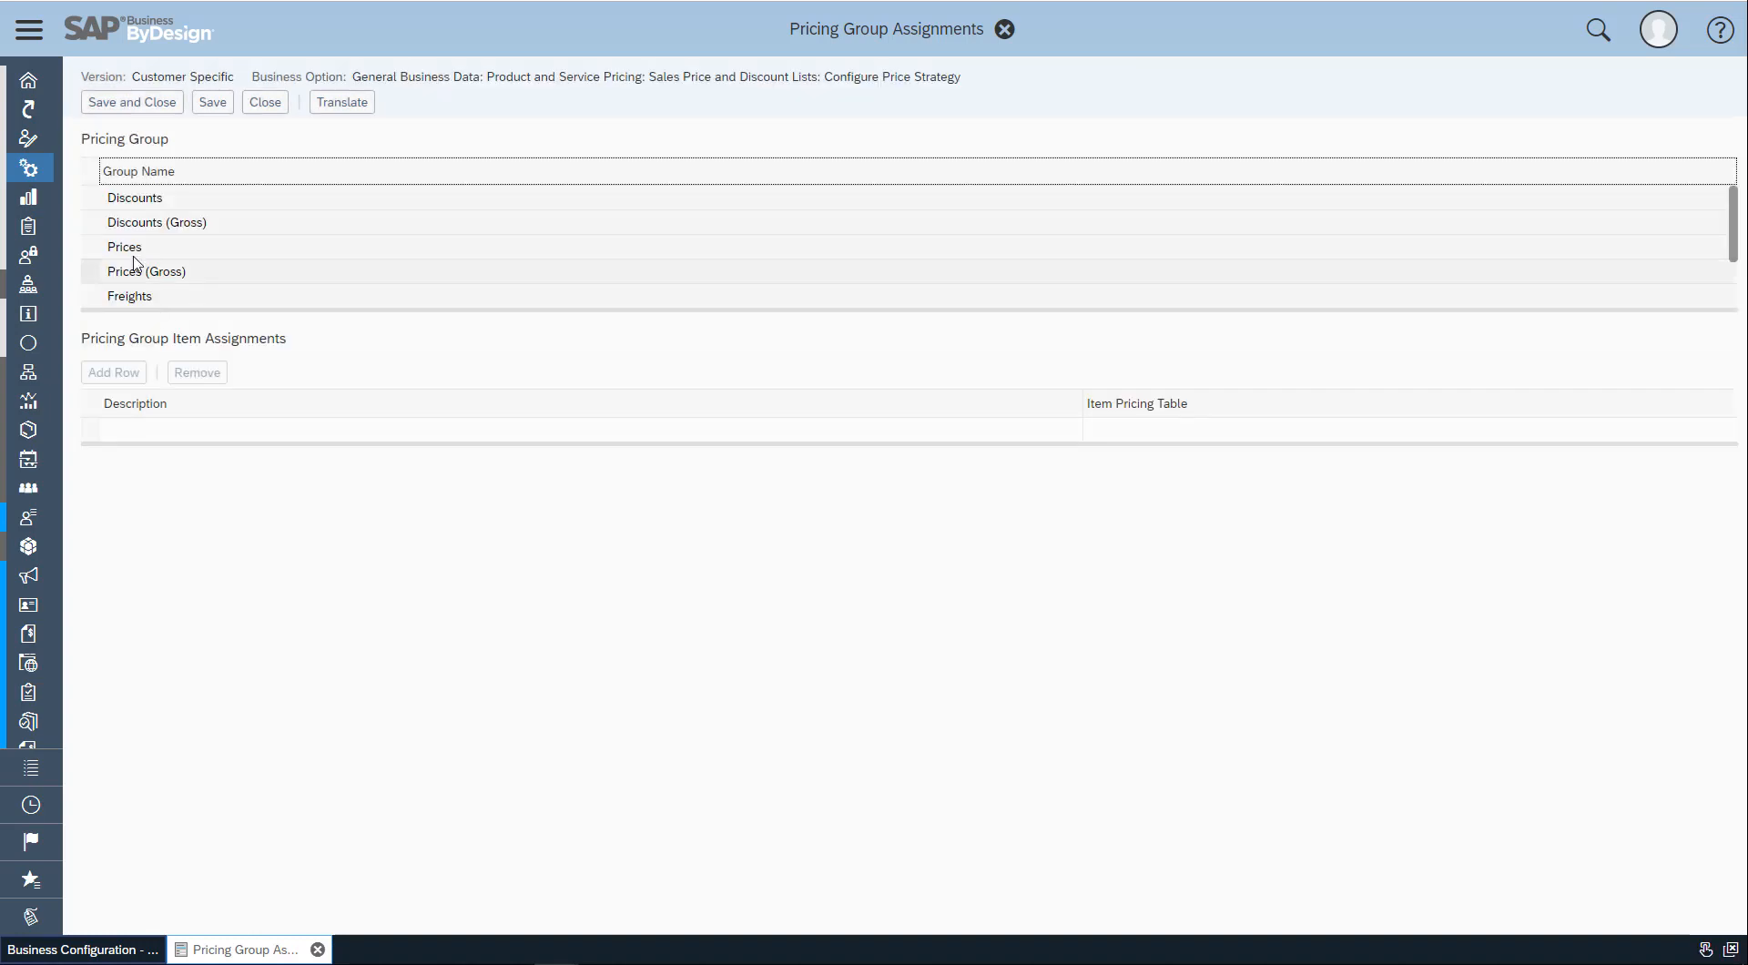
pyautogui.click(91, 248)
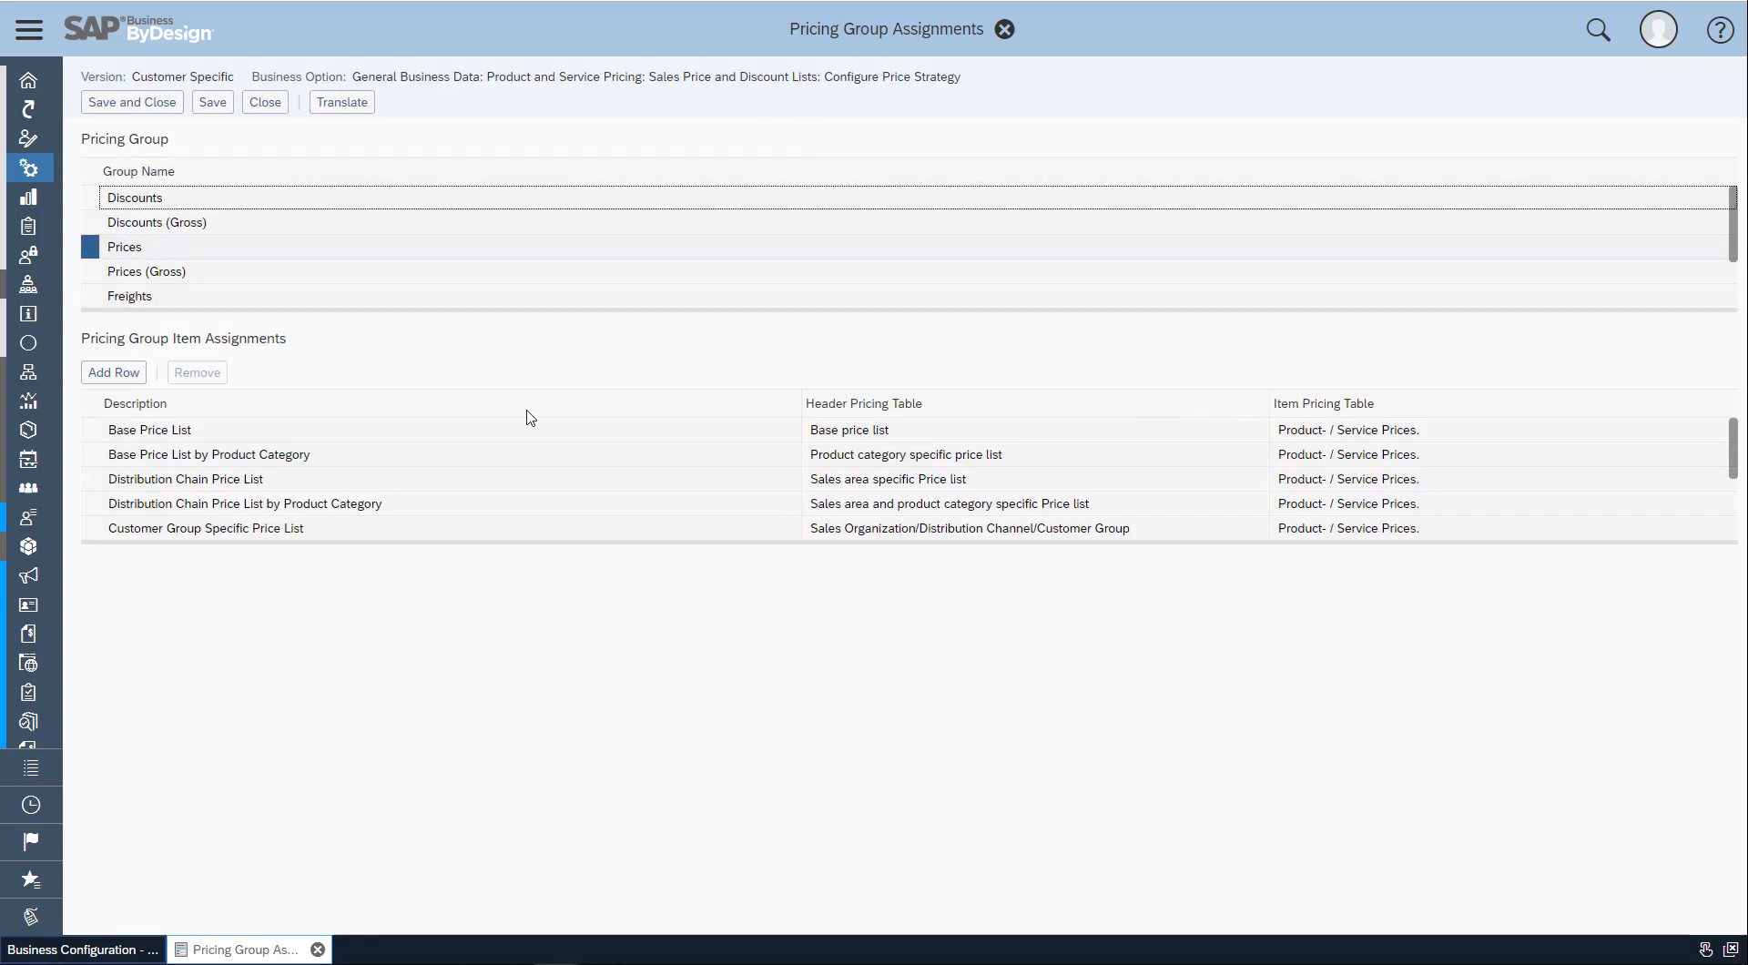
pyautogui.moveTo(449, 541); pyautogui.dragTo(456, 642)
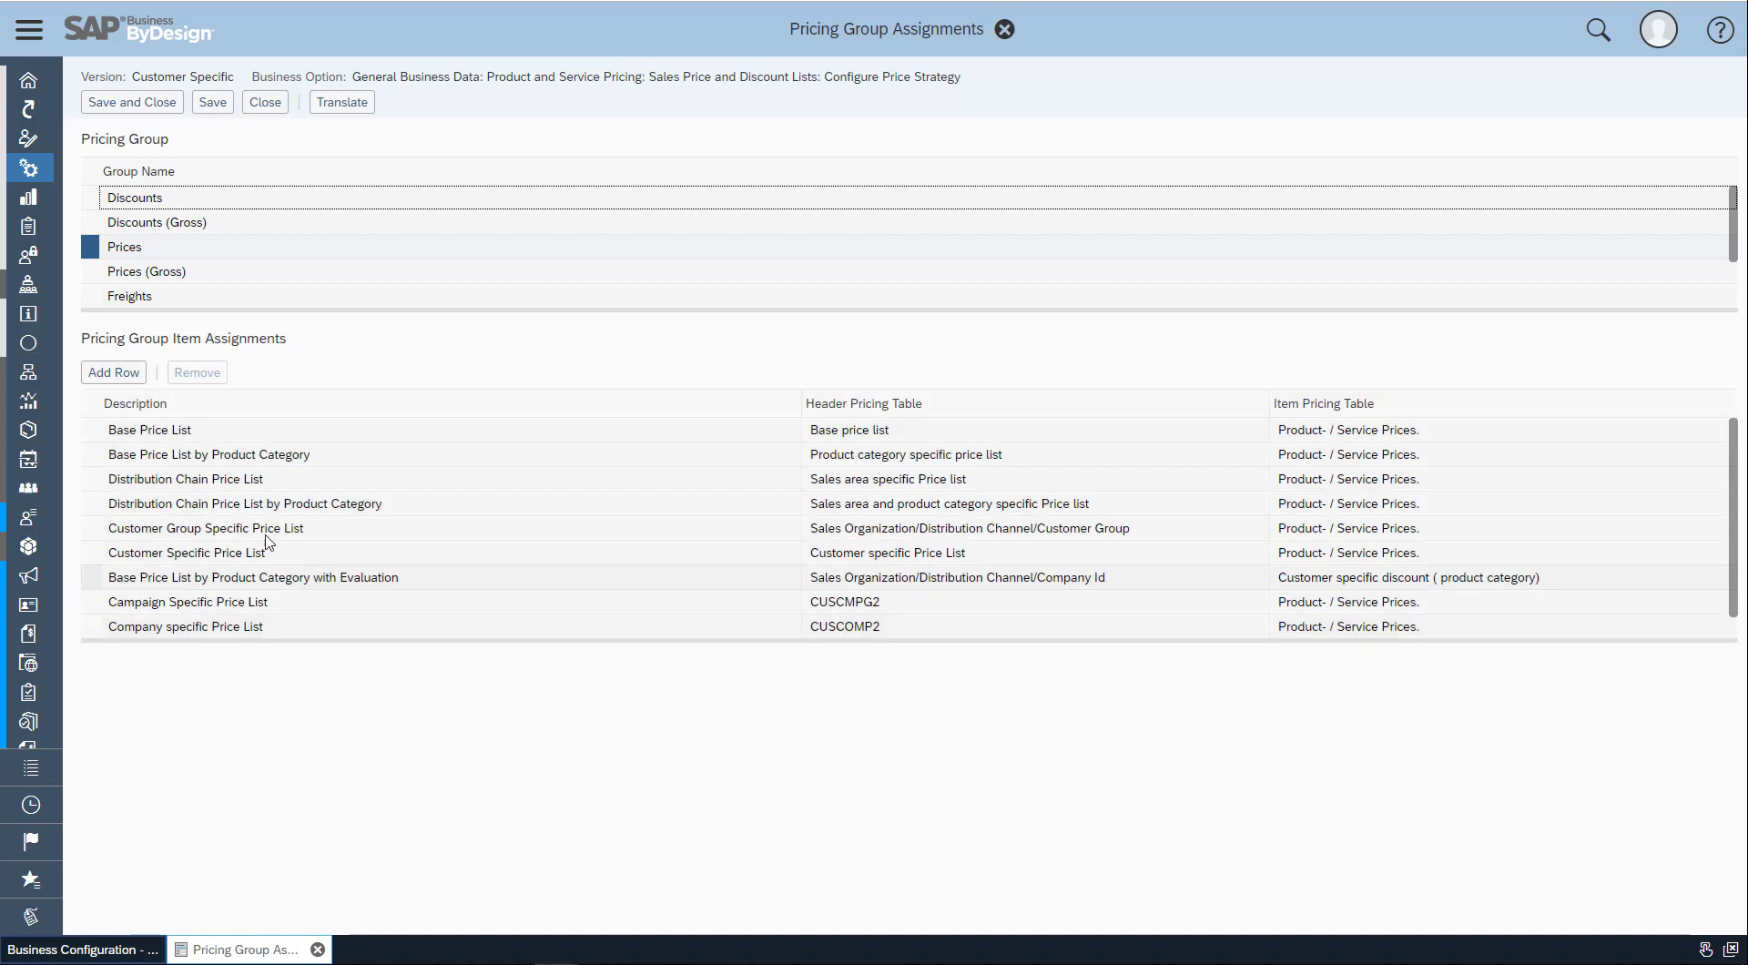
pyautogui.click(134, 379)
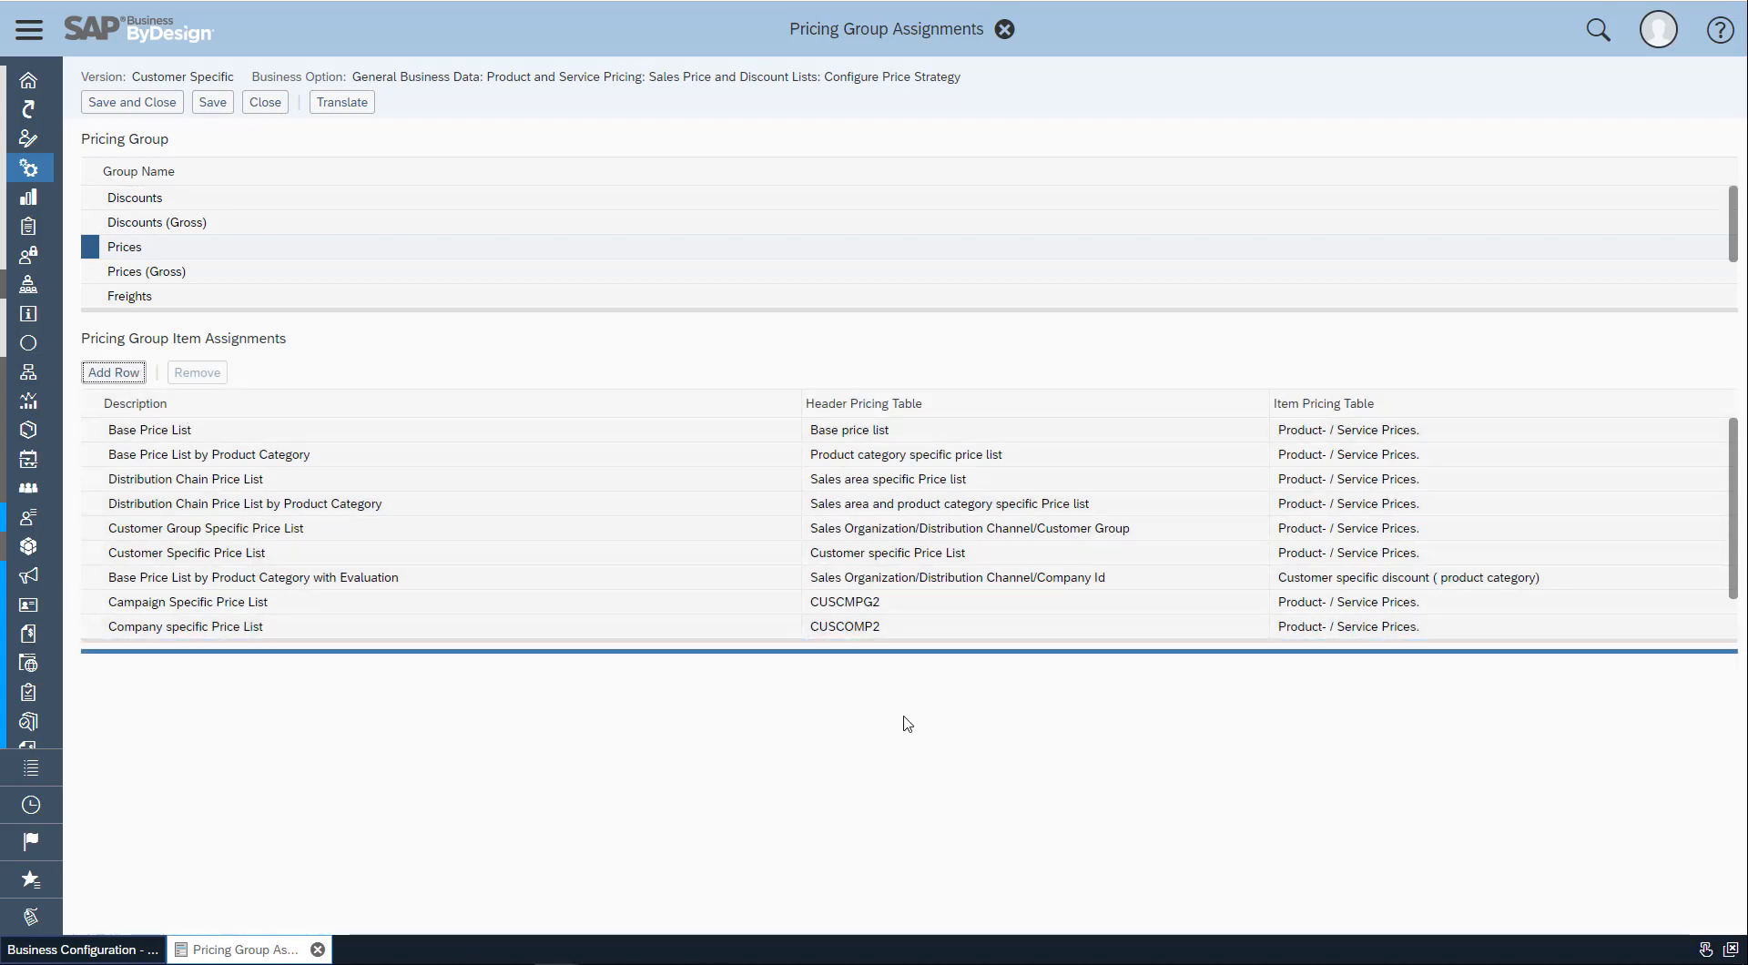
pyautogui.click(1257, 653)
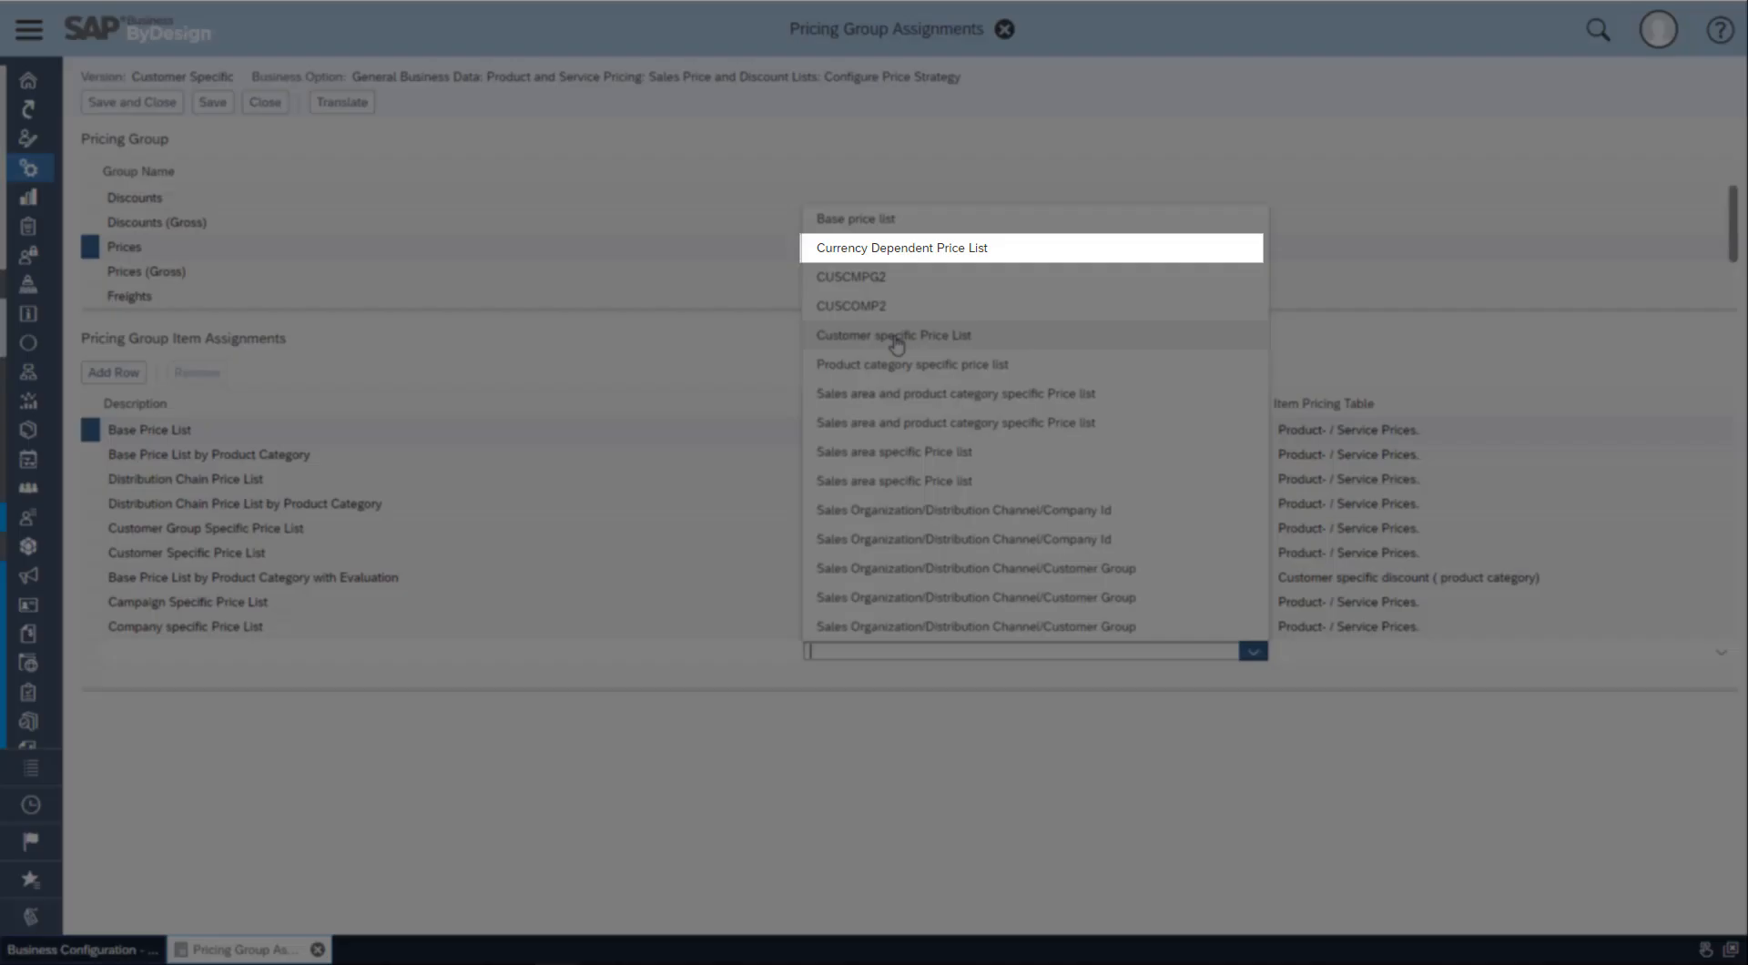
pyautogui.click(892, 253)
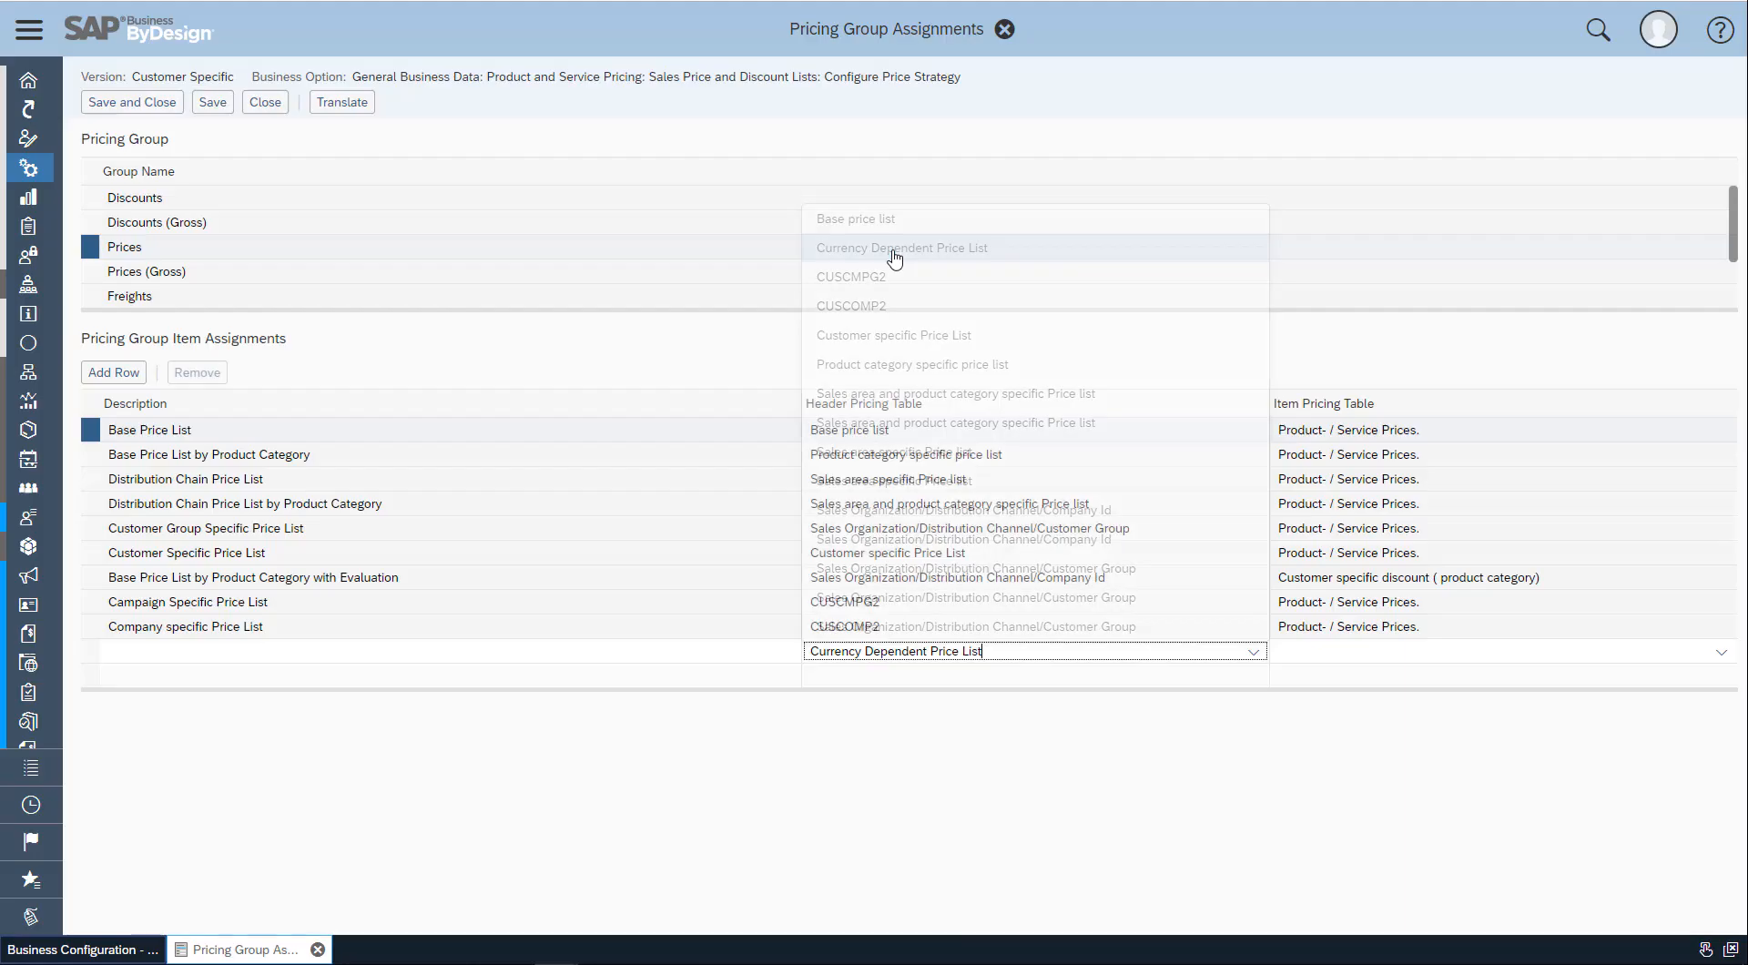
pyautogui.click(1719, 652)
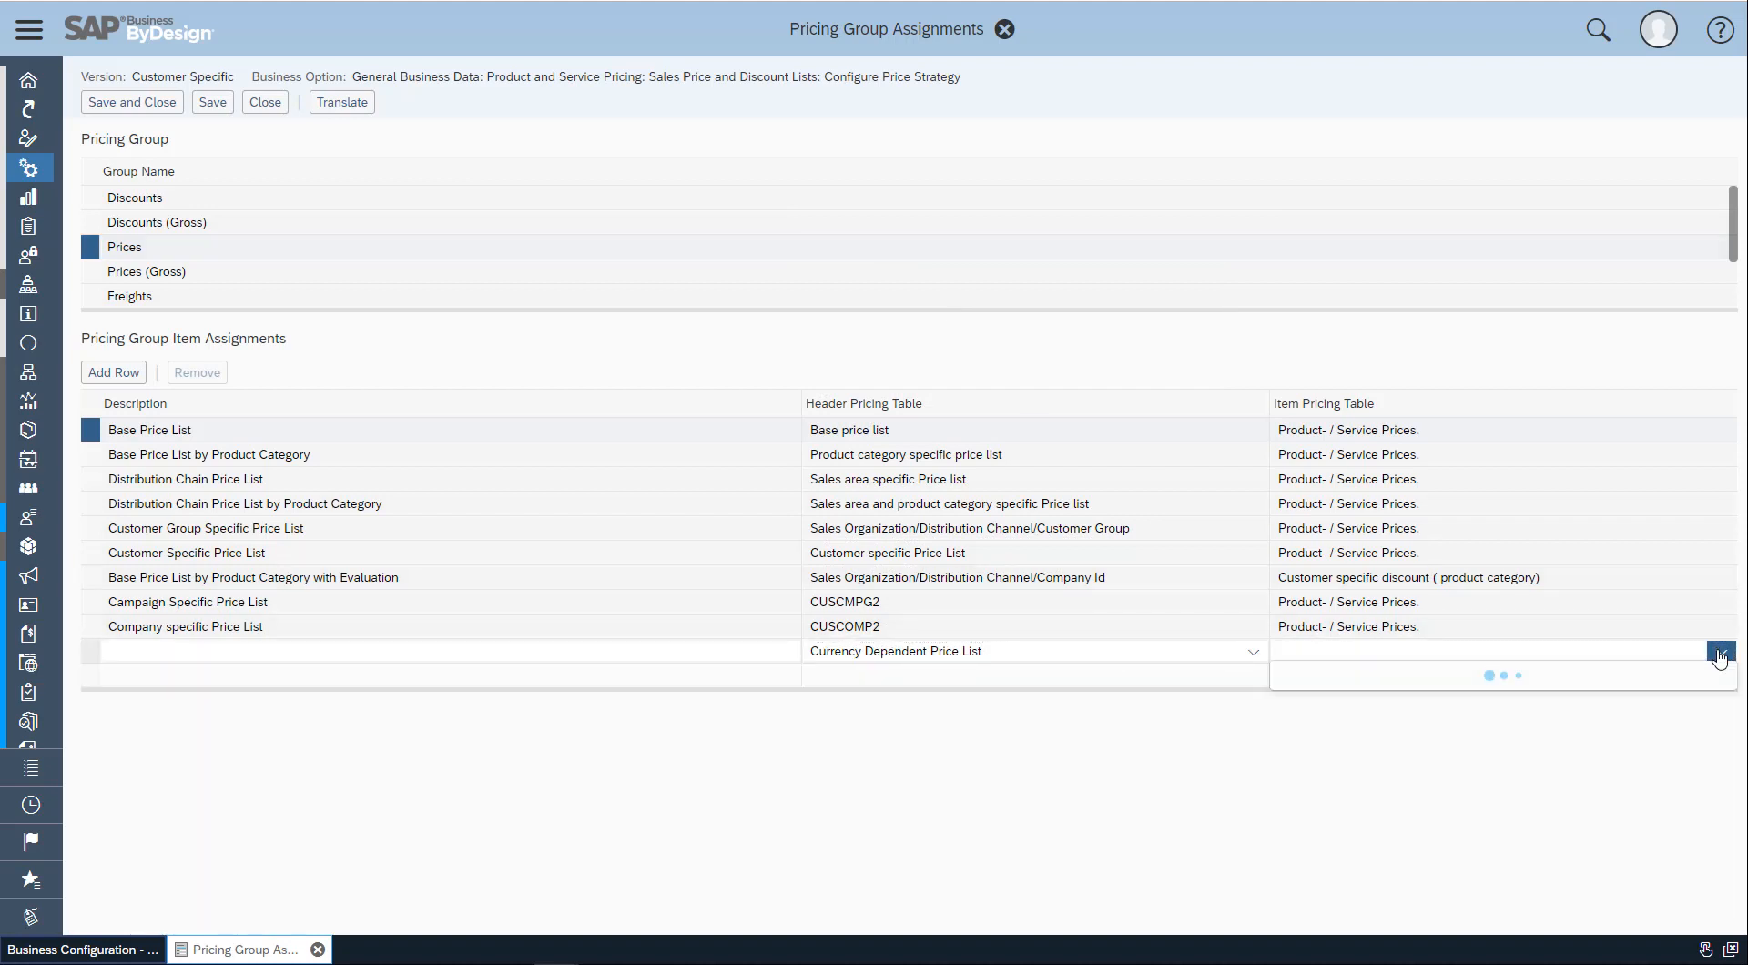
pyautogui.click(1385, 626)
# Describe the new pricing group assignment as "Currency Dependent Price List", and save and close the pricing group assignments
pyautogui.moveTo(1002, 650); pyautogui.dragTo(798, 650)
pyautogui.hotkey('ctrl', 'c')
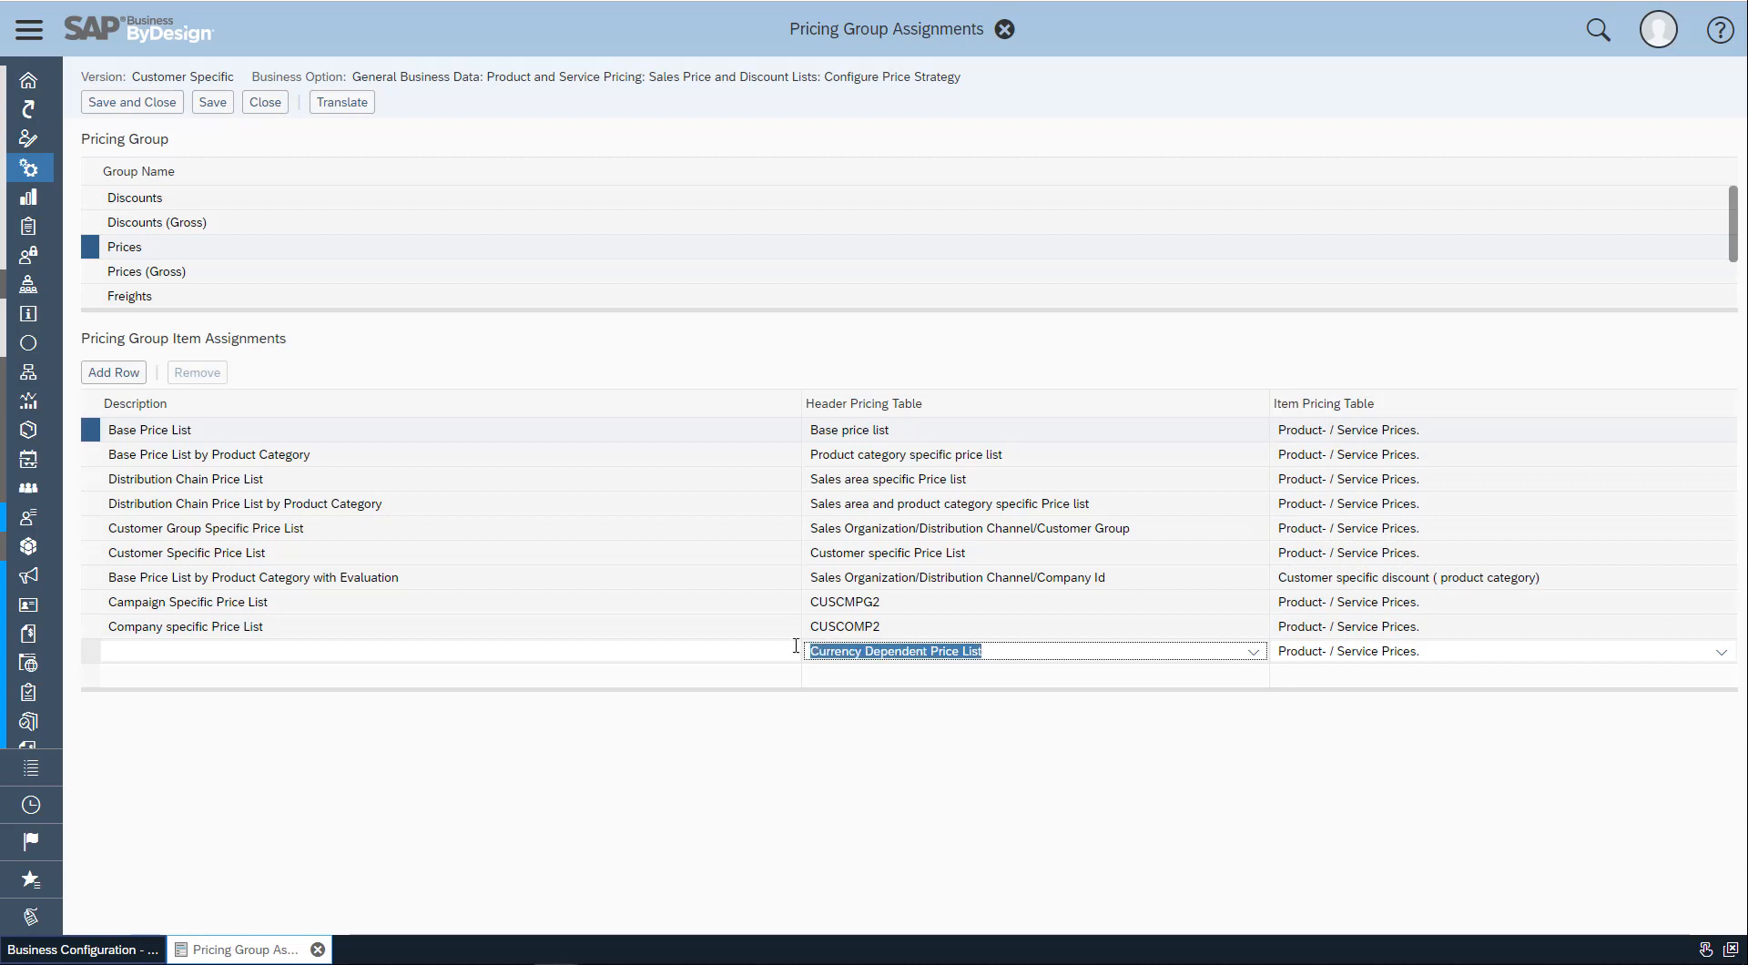
pyautogui.click(560, 656)
pyautogui.hotkey('ctrl', 'v')
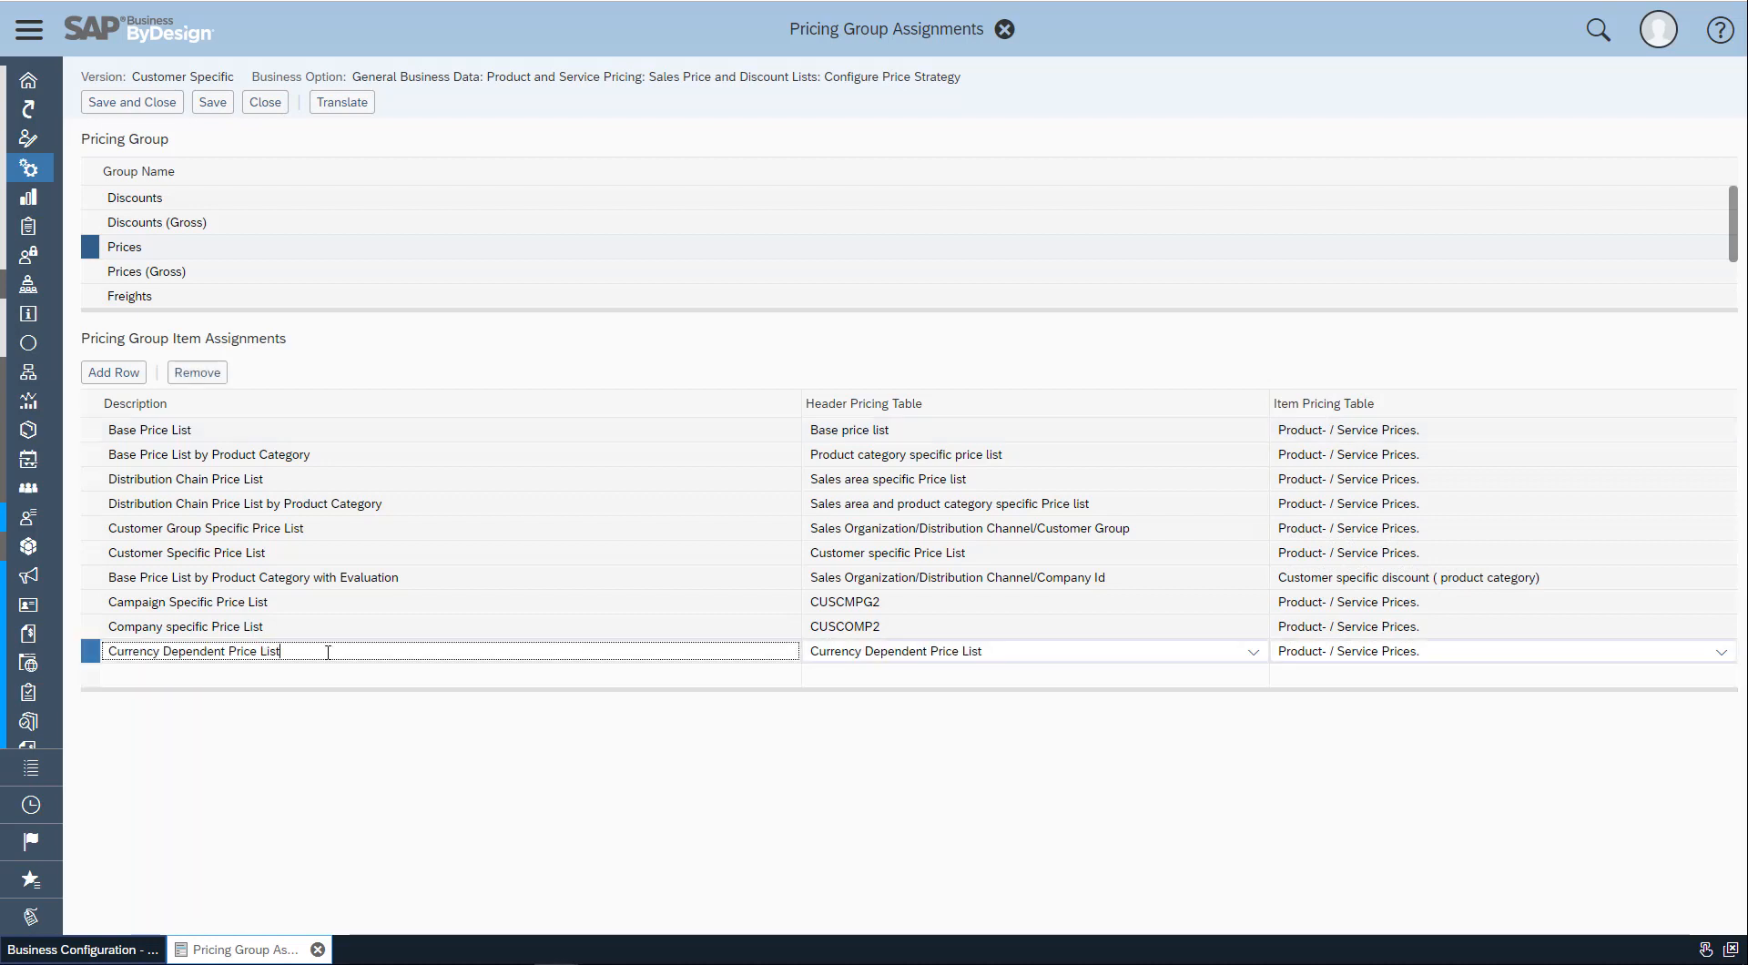
pyautogui.moveTo(317, 653); pyautogui.dragTo(111, 653)
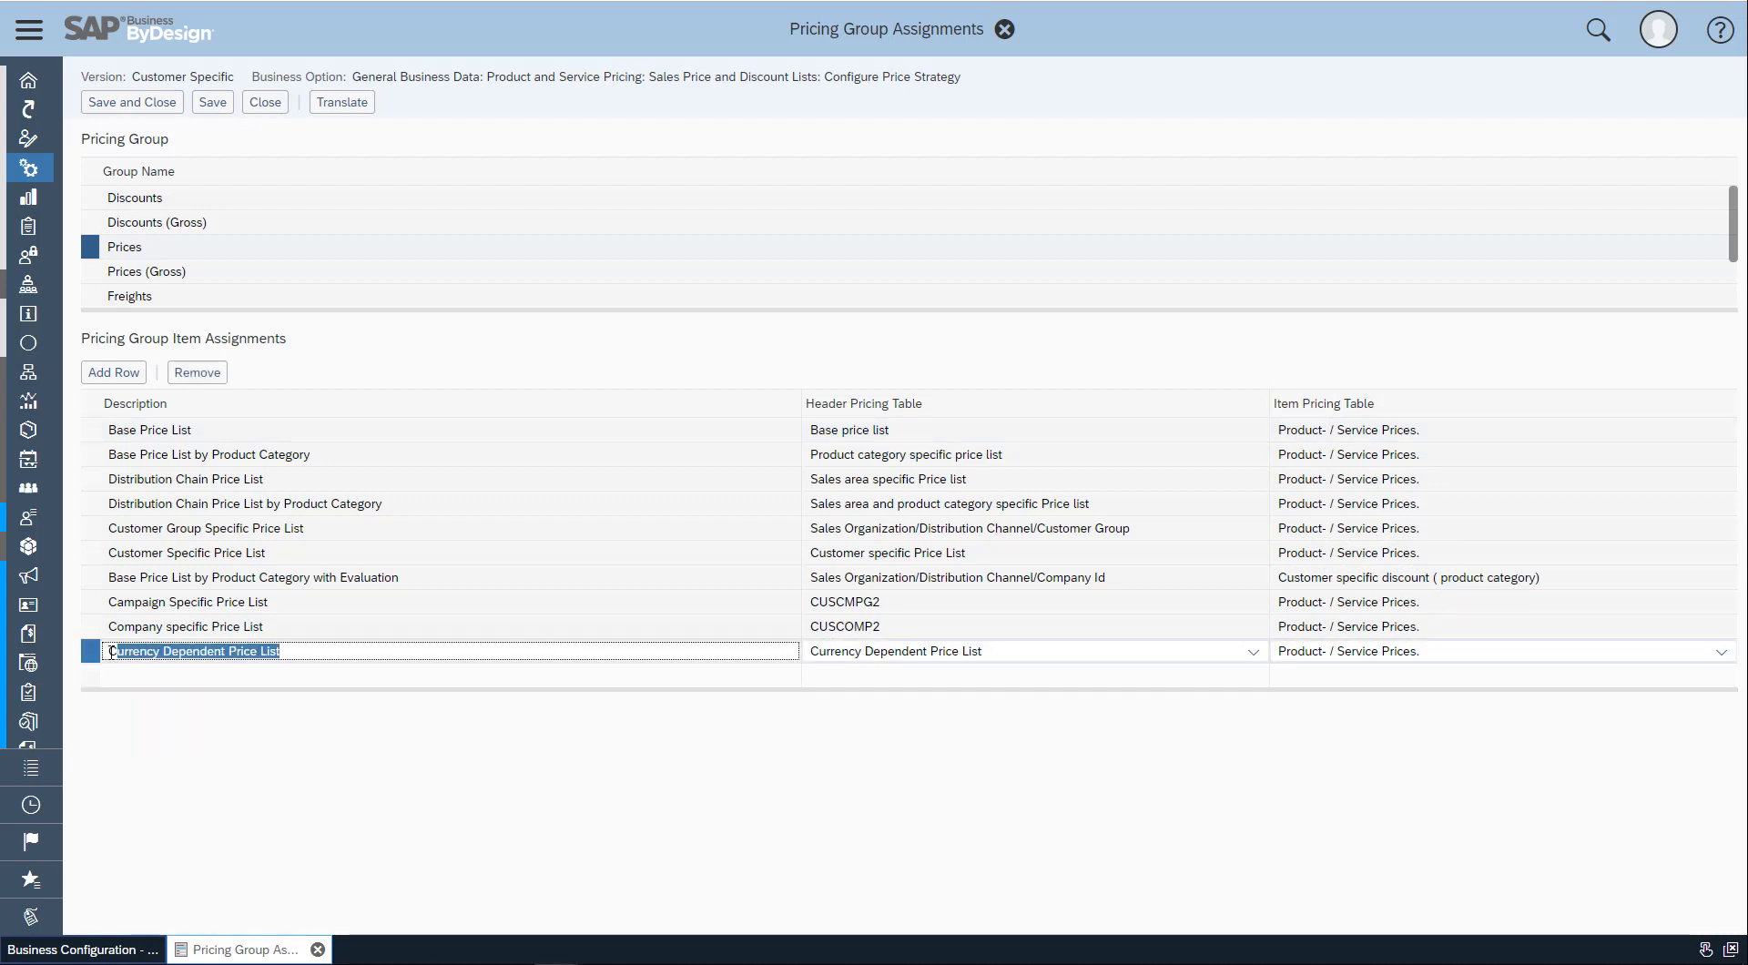
pyautogui.click(287, 648)
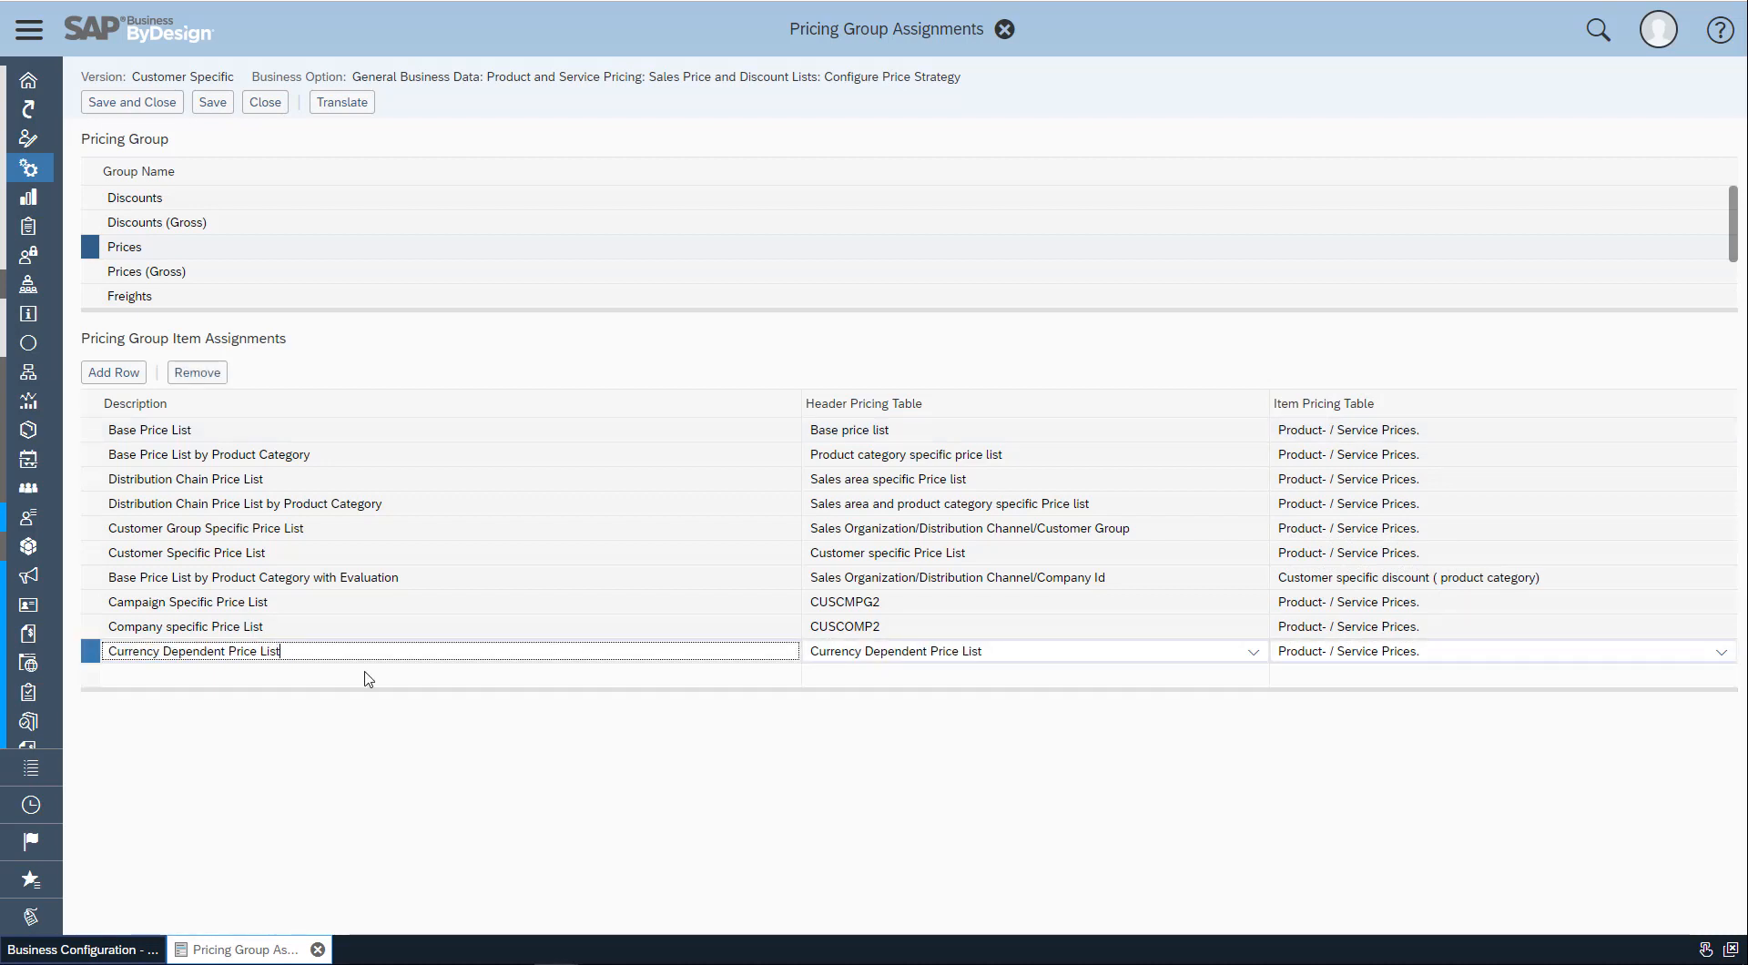
pyautogui.click(162, 103)
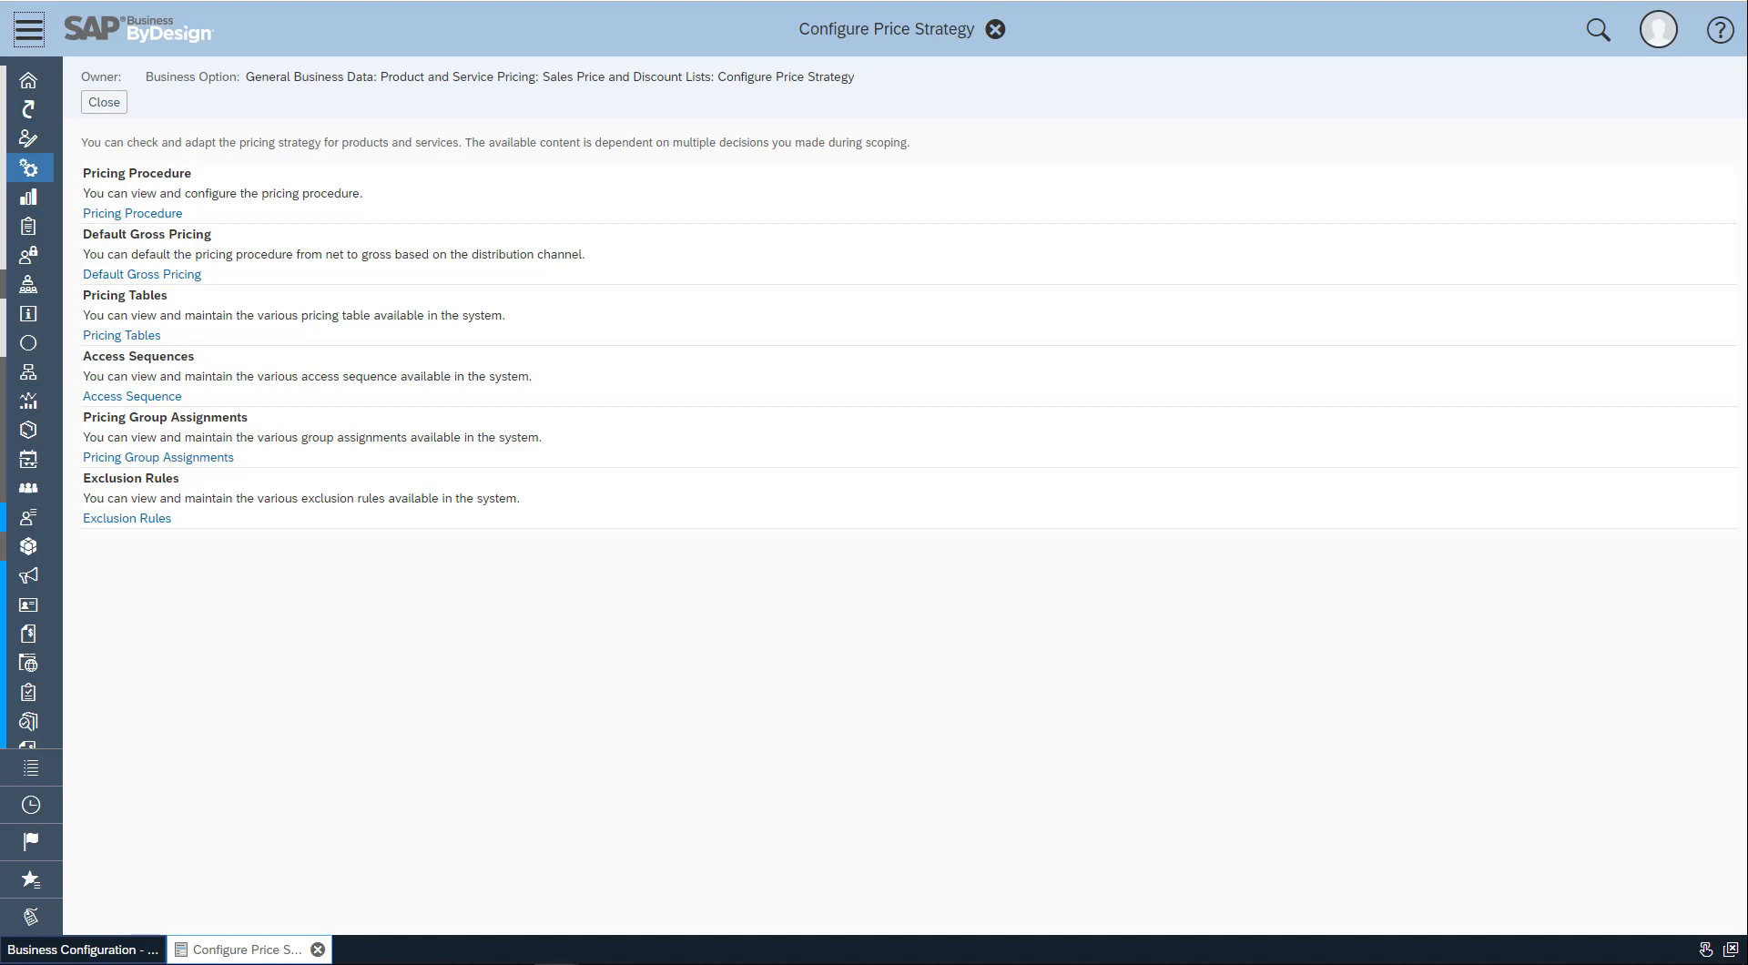
# Open the price lists of the Product and Service Portfolio and show the Currency Dependent Price List type
pyautogui.click(28, 29)
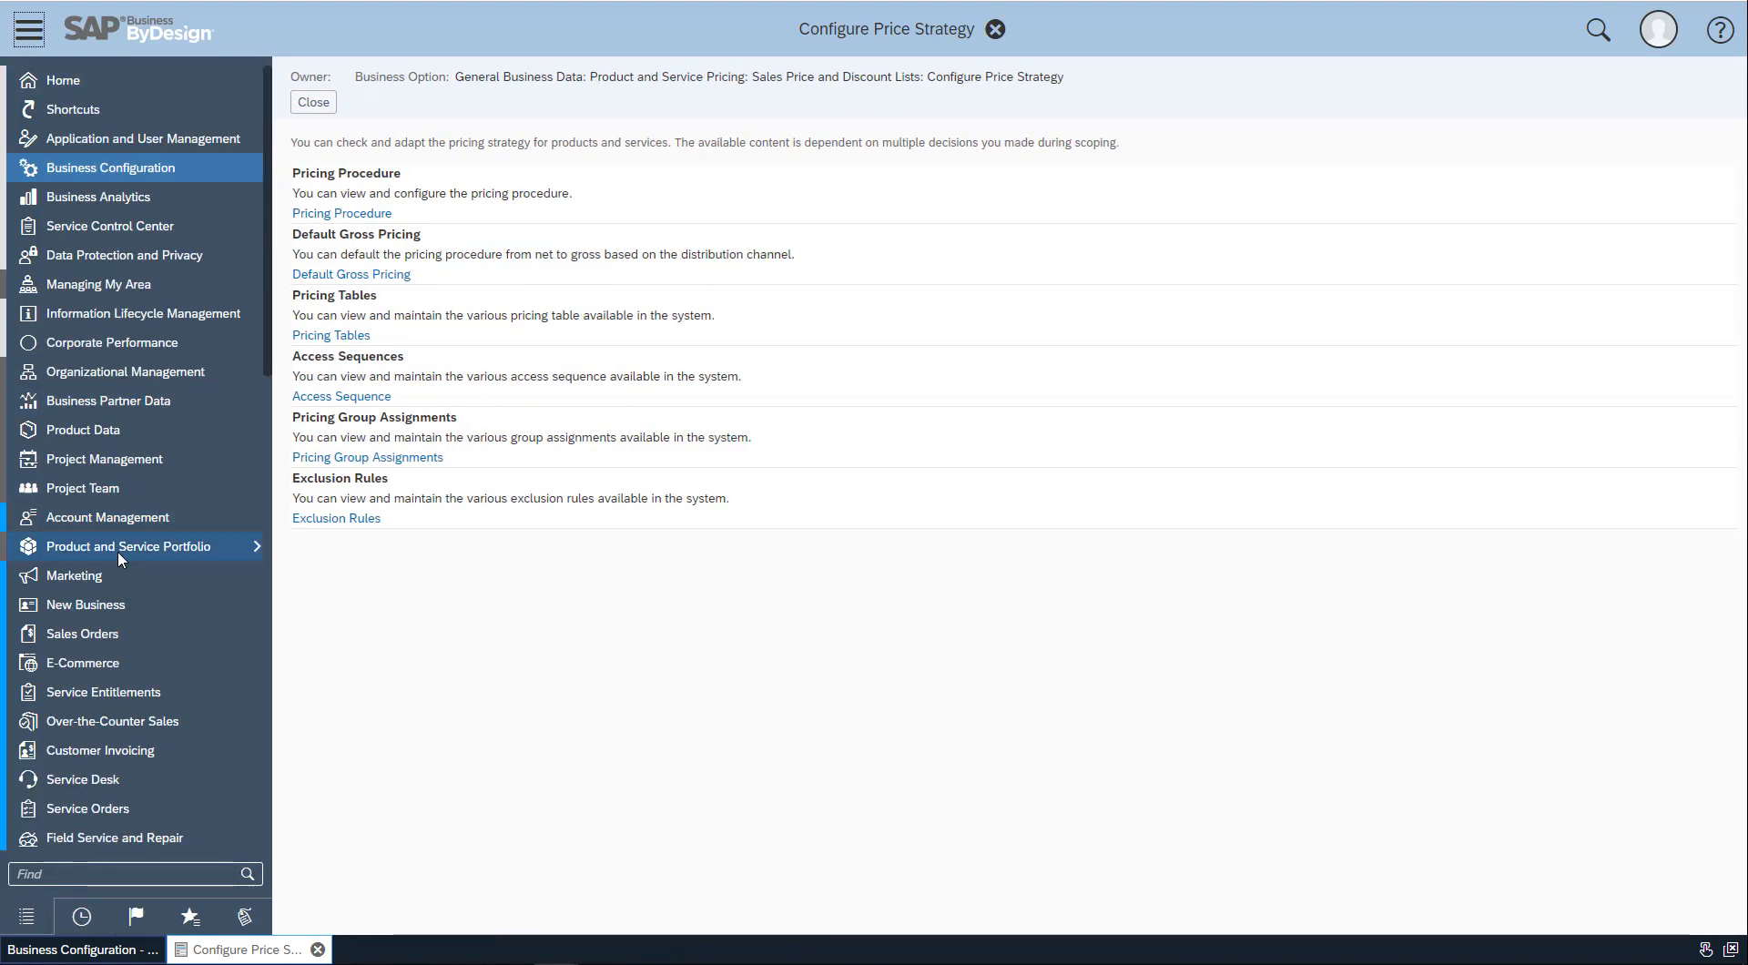
pyautogui.moveTo(140, 555)
pyautogui.click(498, 572)
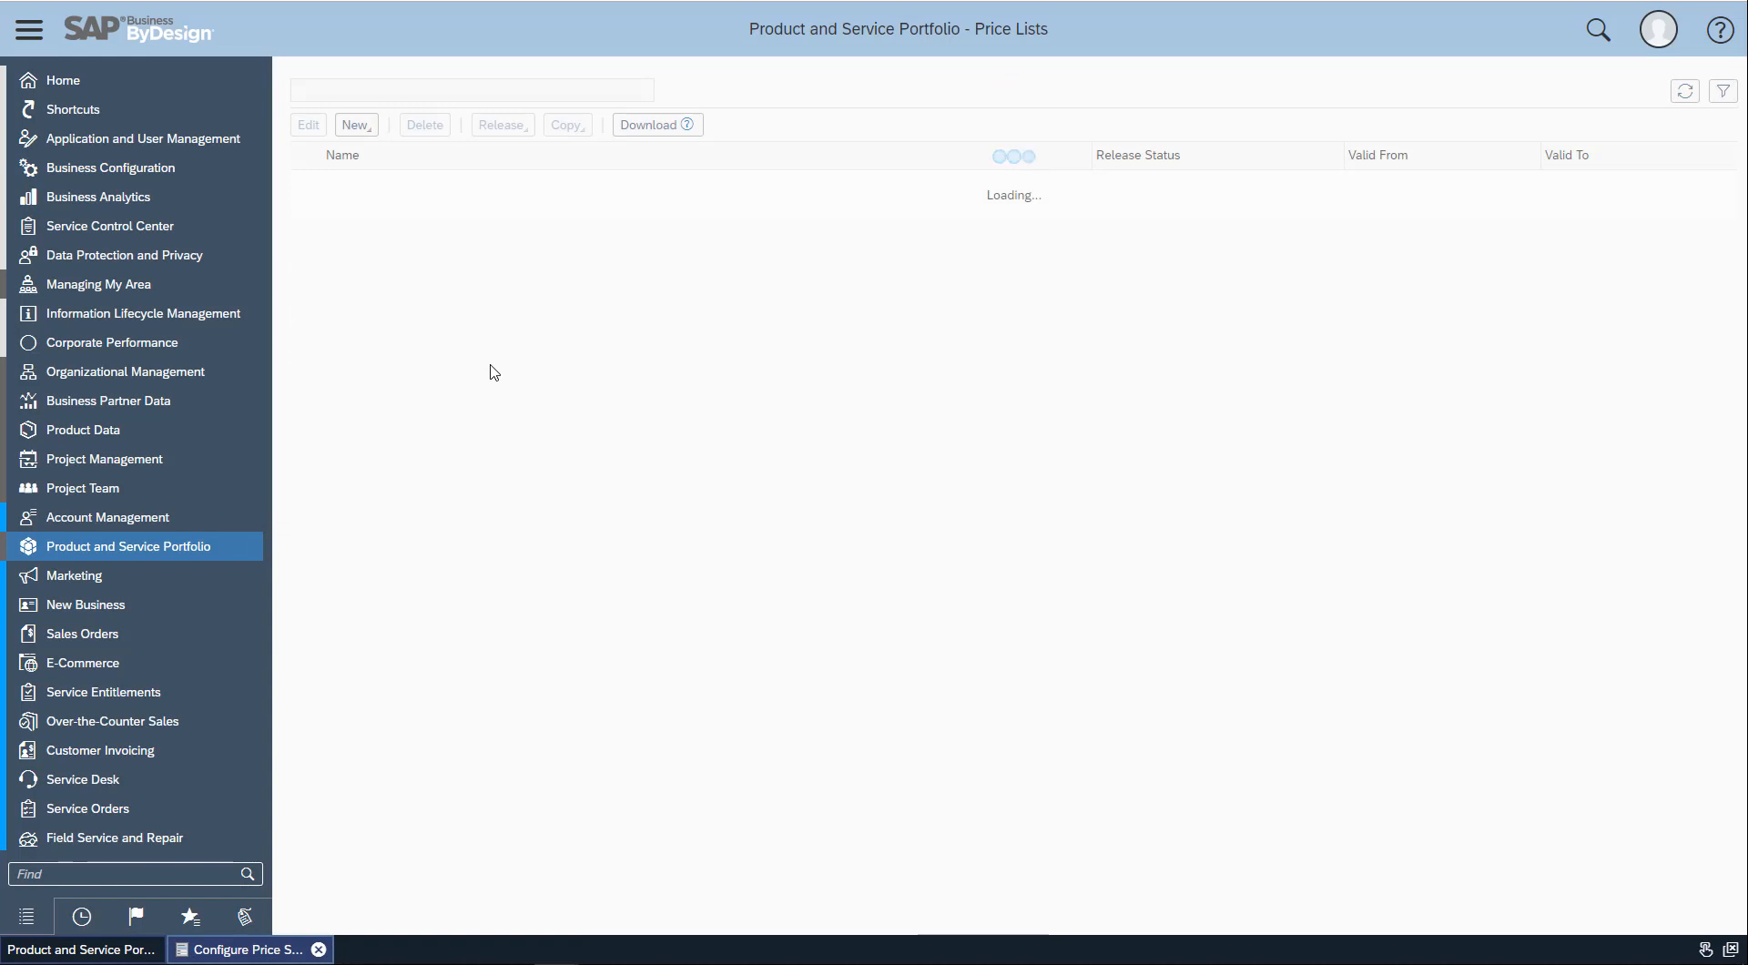
pyautogui.click(640, 117)
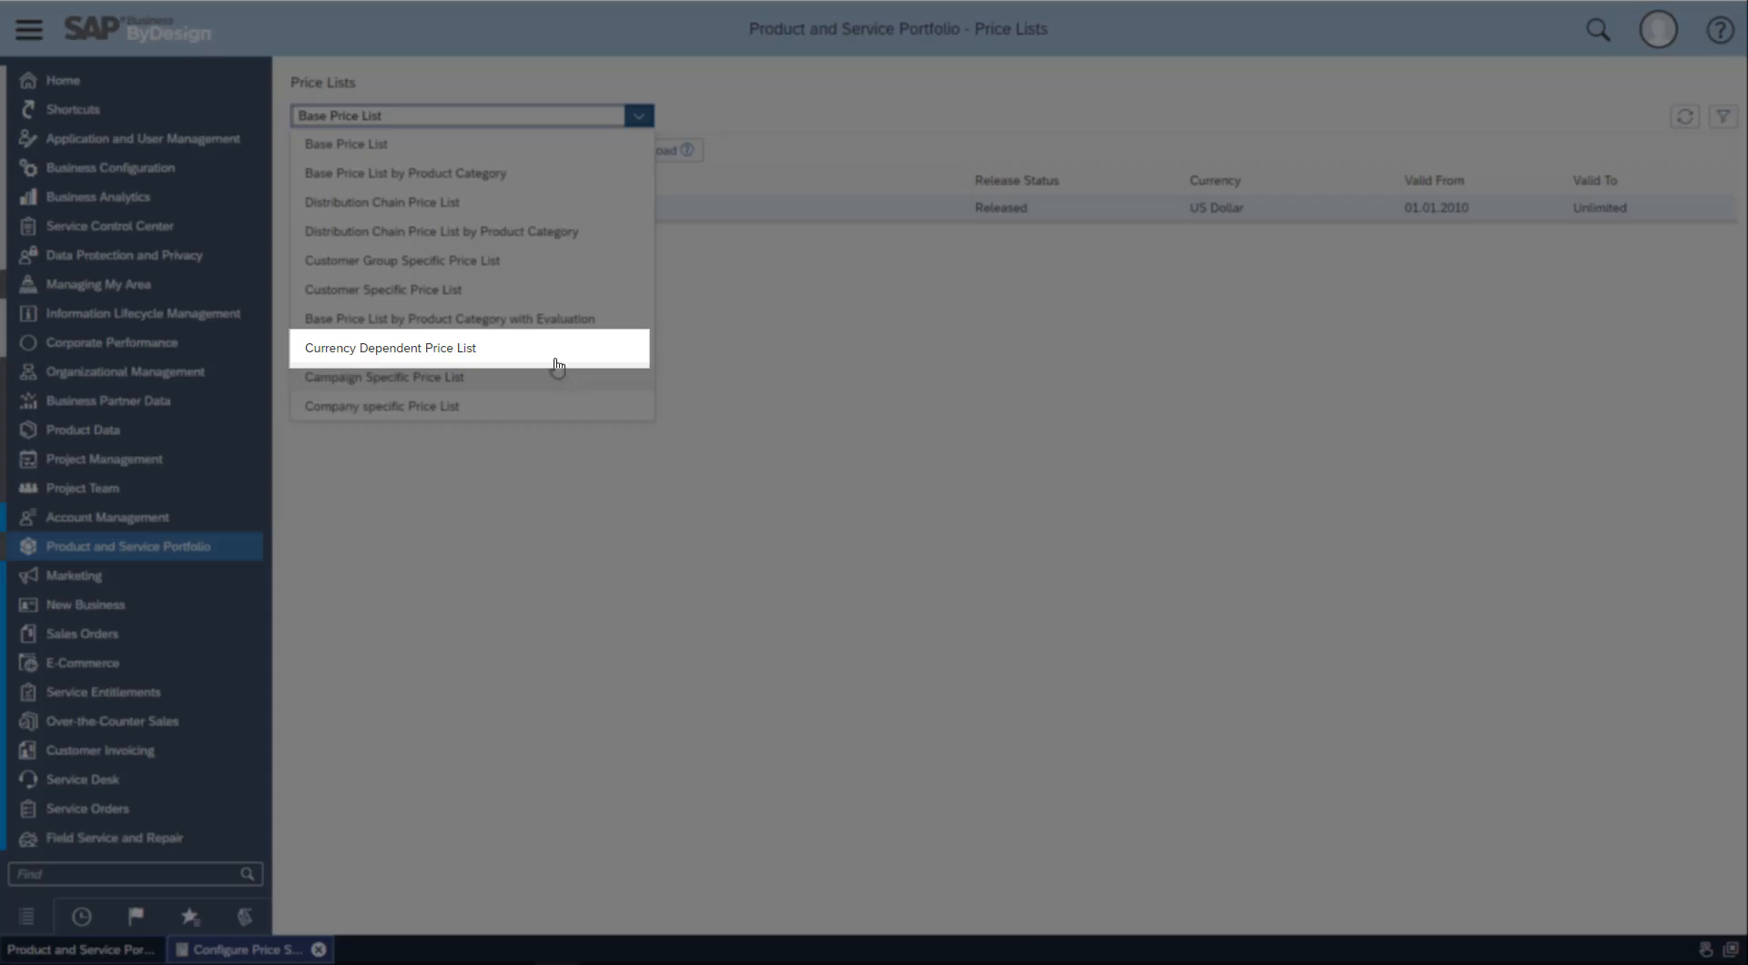
pyautogui.click(554, 355)
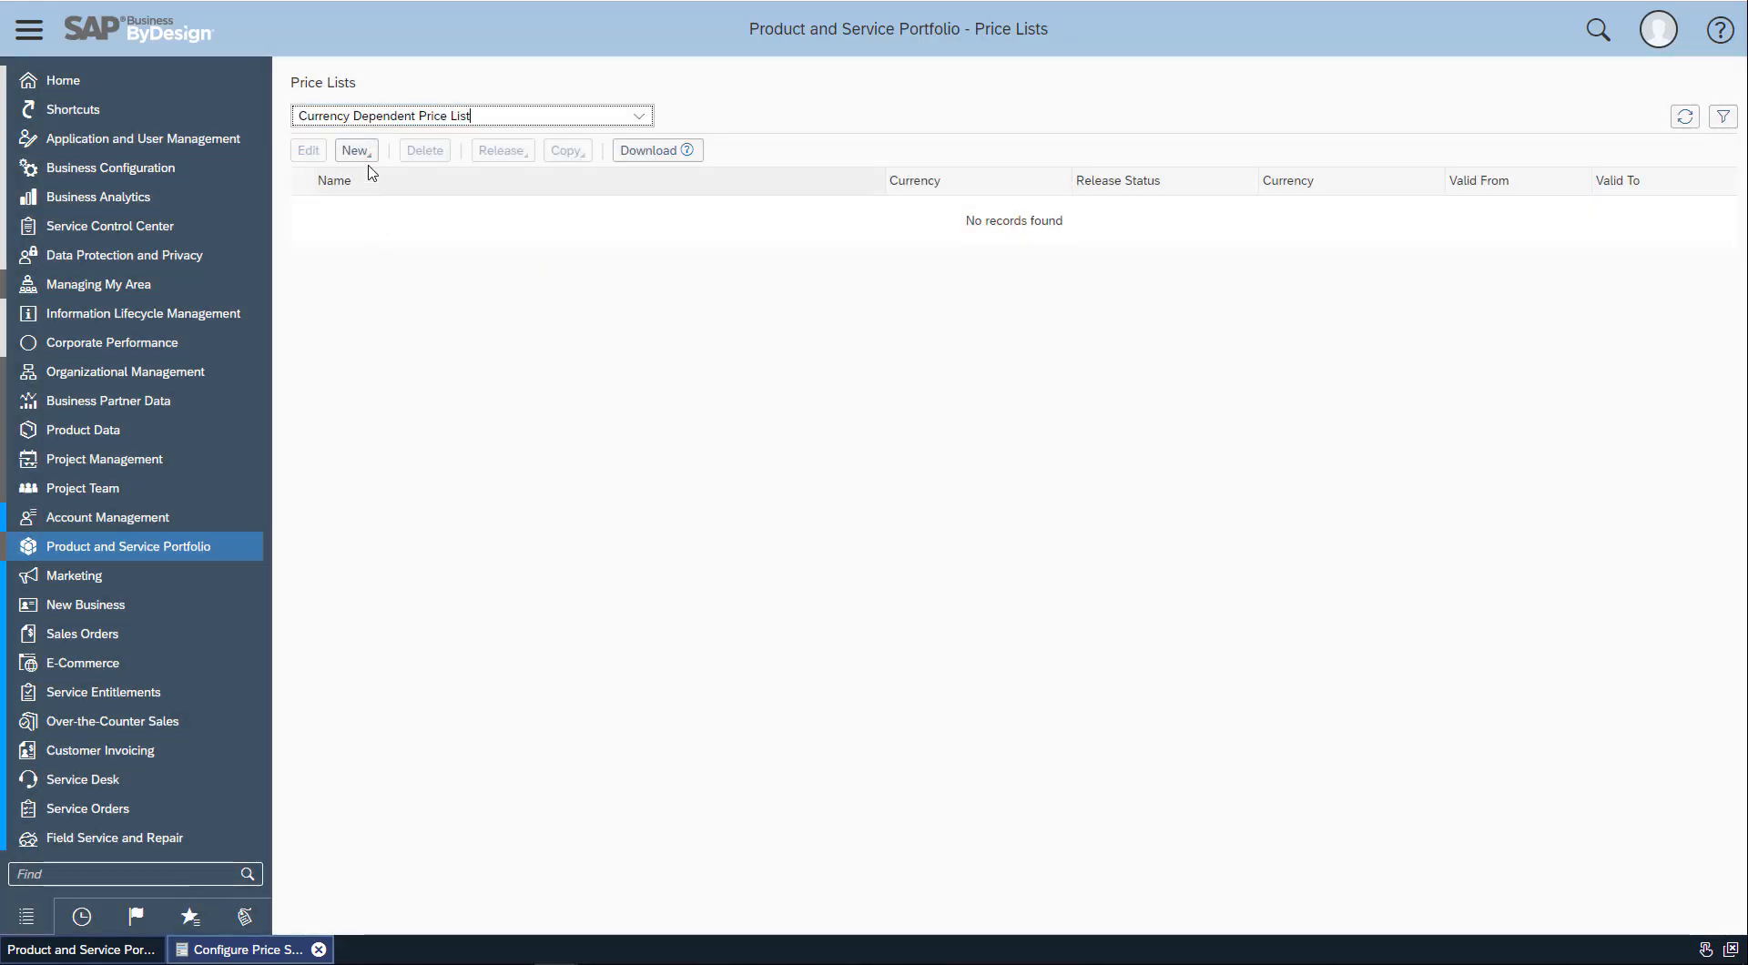
# Create a currency dependent price list named "USD _ Currency Dependent Price List", with currency US Dollar and description "USD Currency Dependent Price List"
pyautogui.click(355, 151)
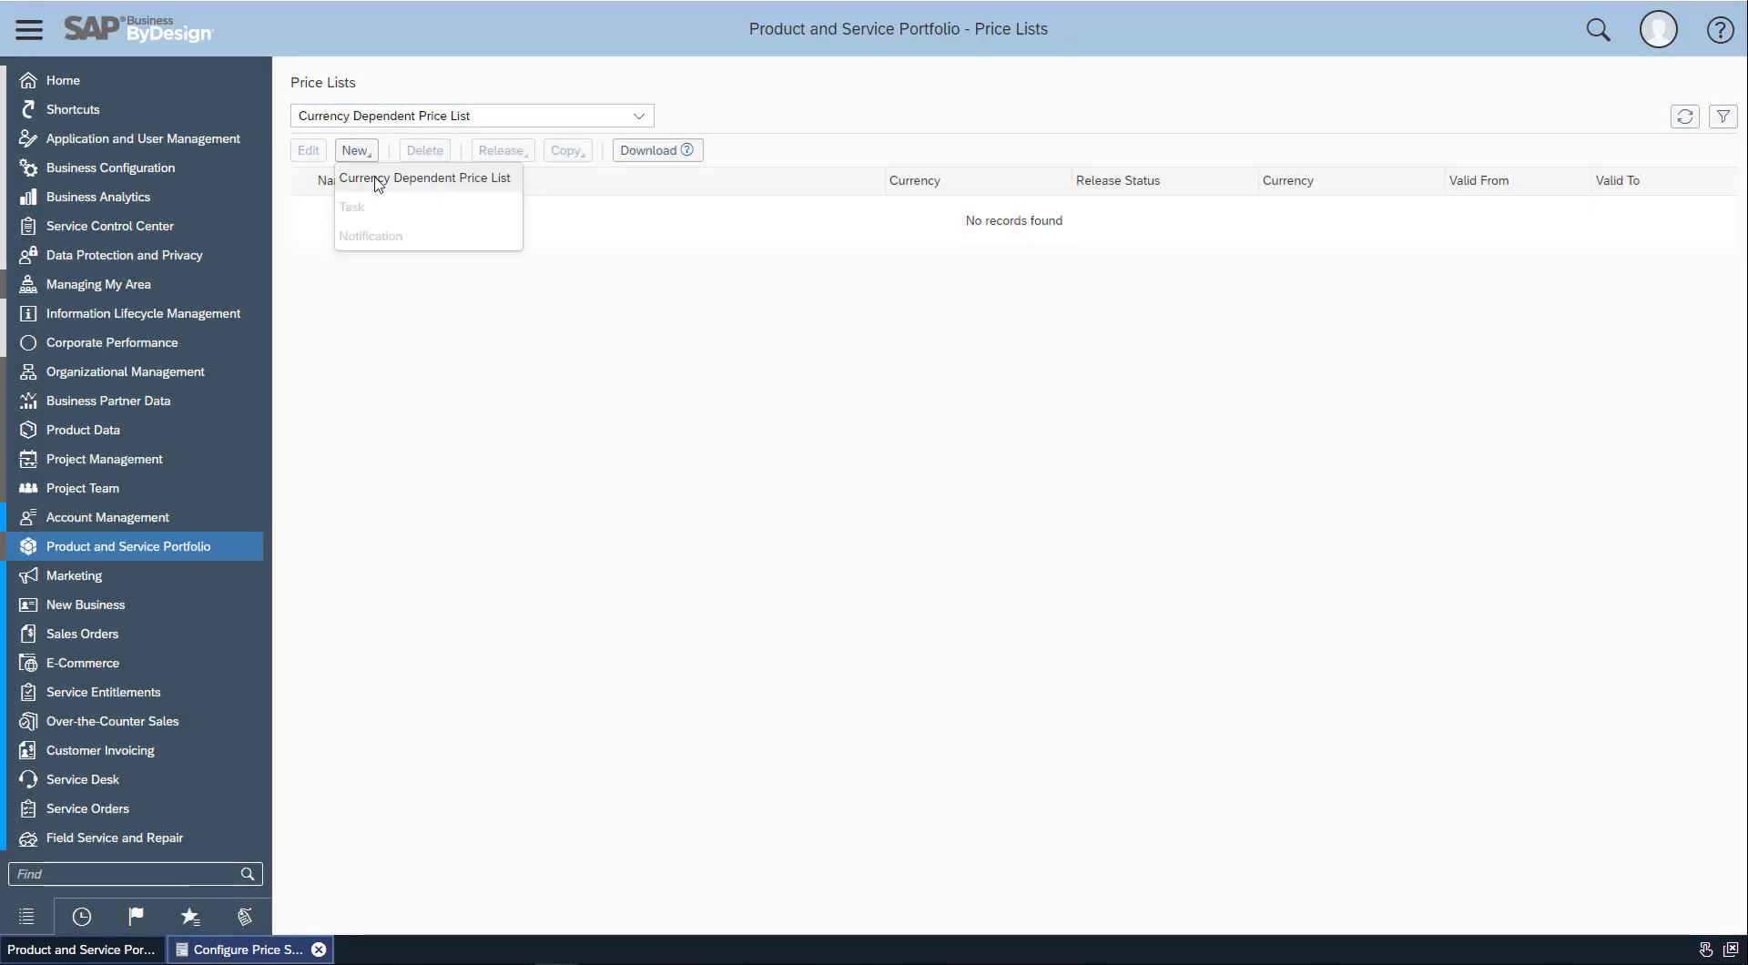
pyautogui.click(377, 178)
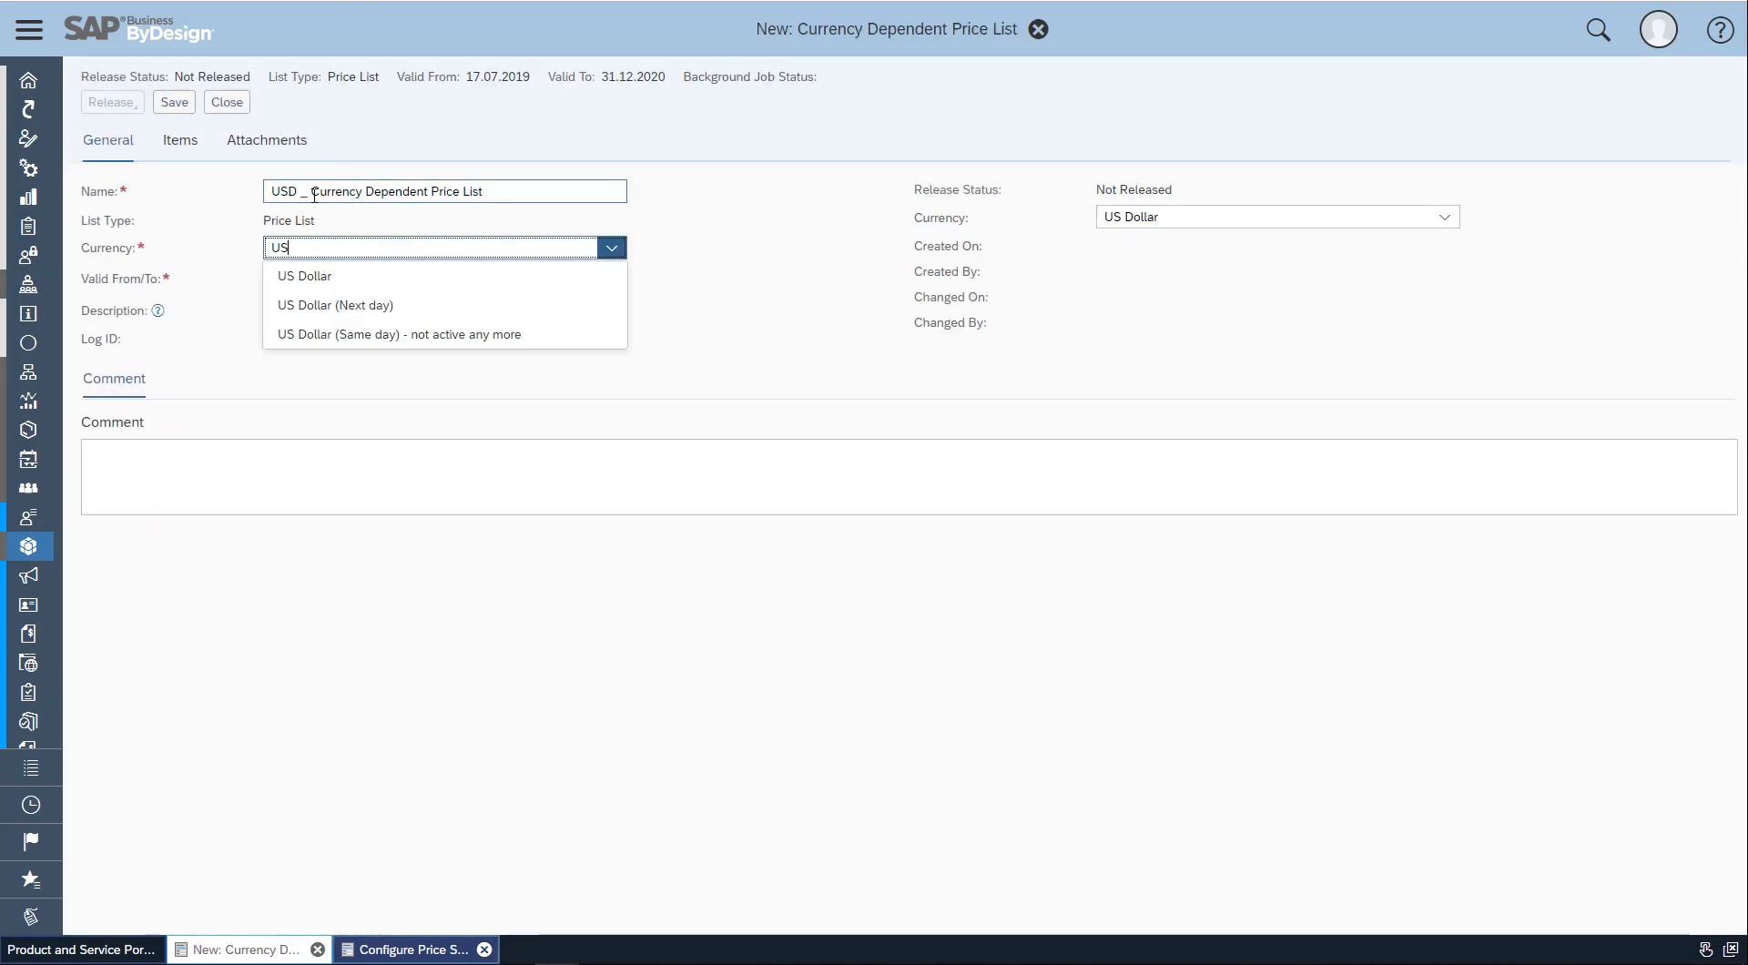
pyautogui.moveTo(310, 192); pyautogui.dragTo(263, 193)
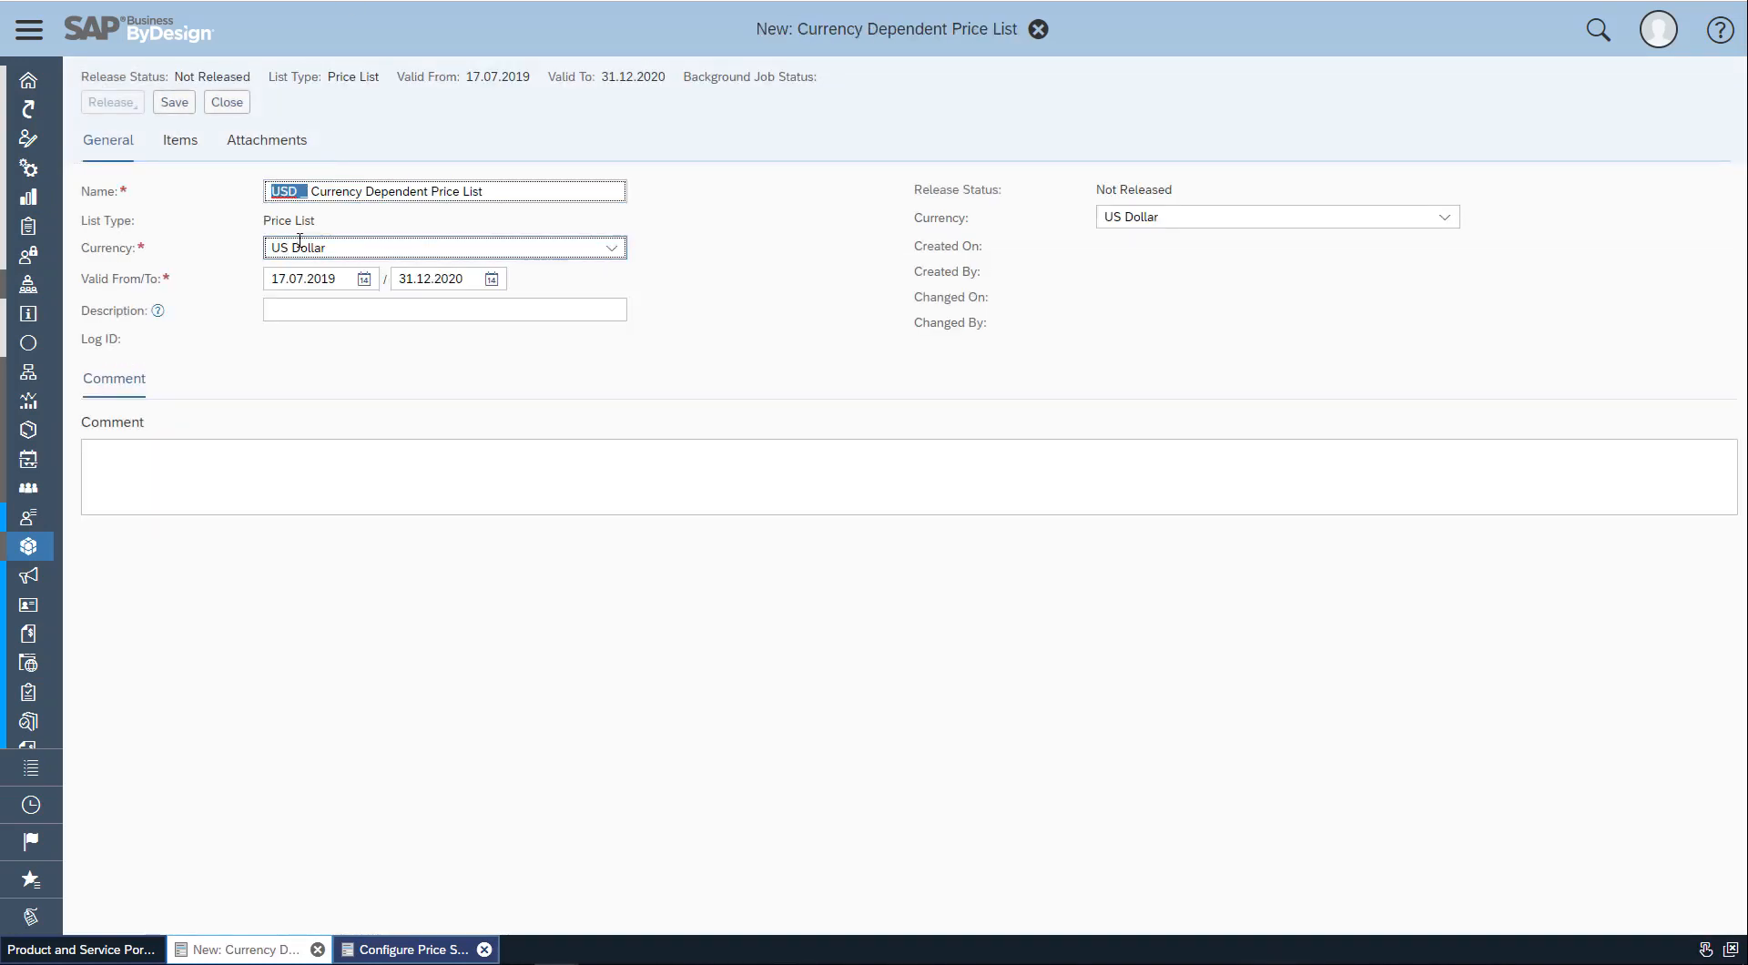
pyautogui.click(339, 310)
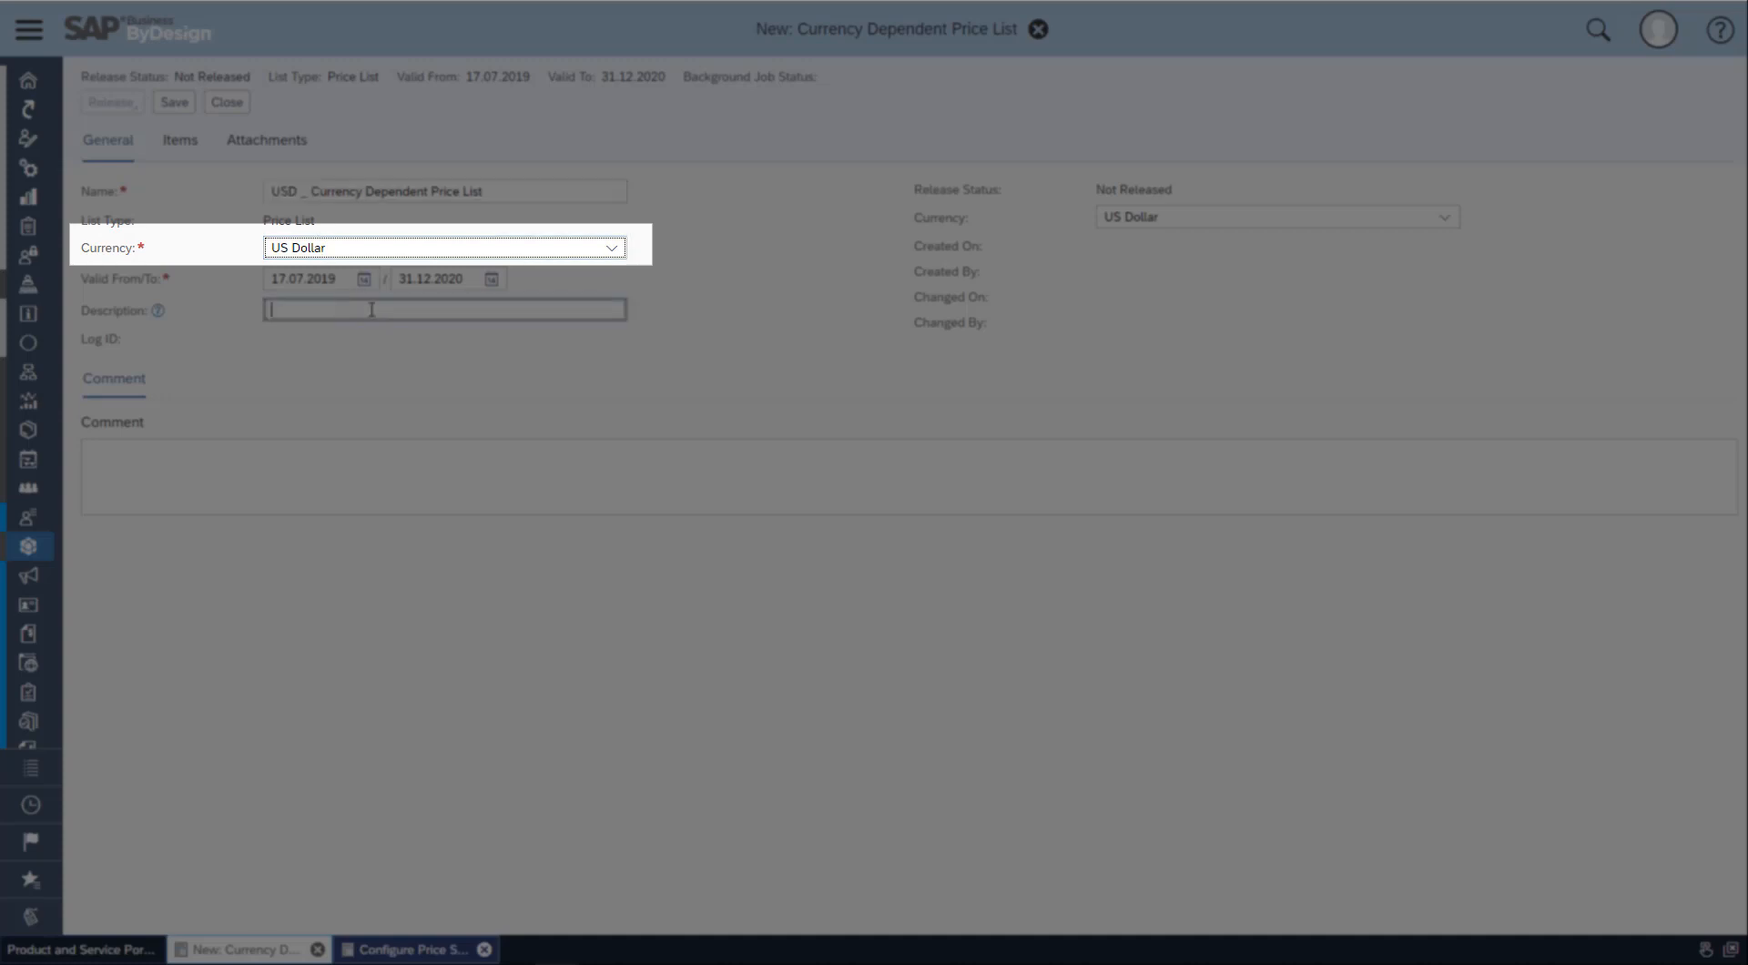
pyautogui.hotkey('ctrl', 'v')
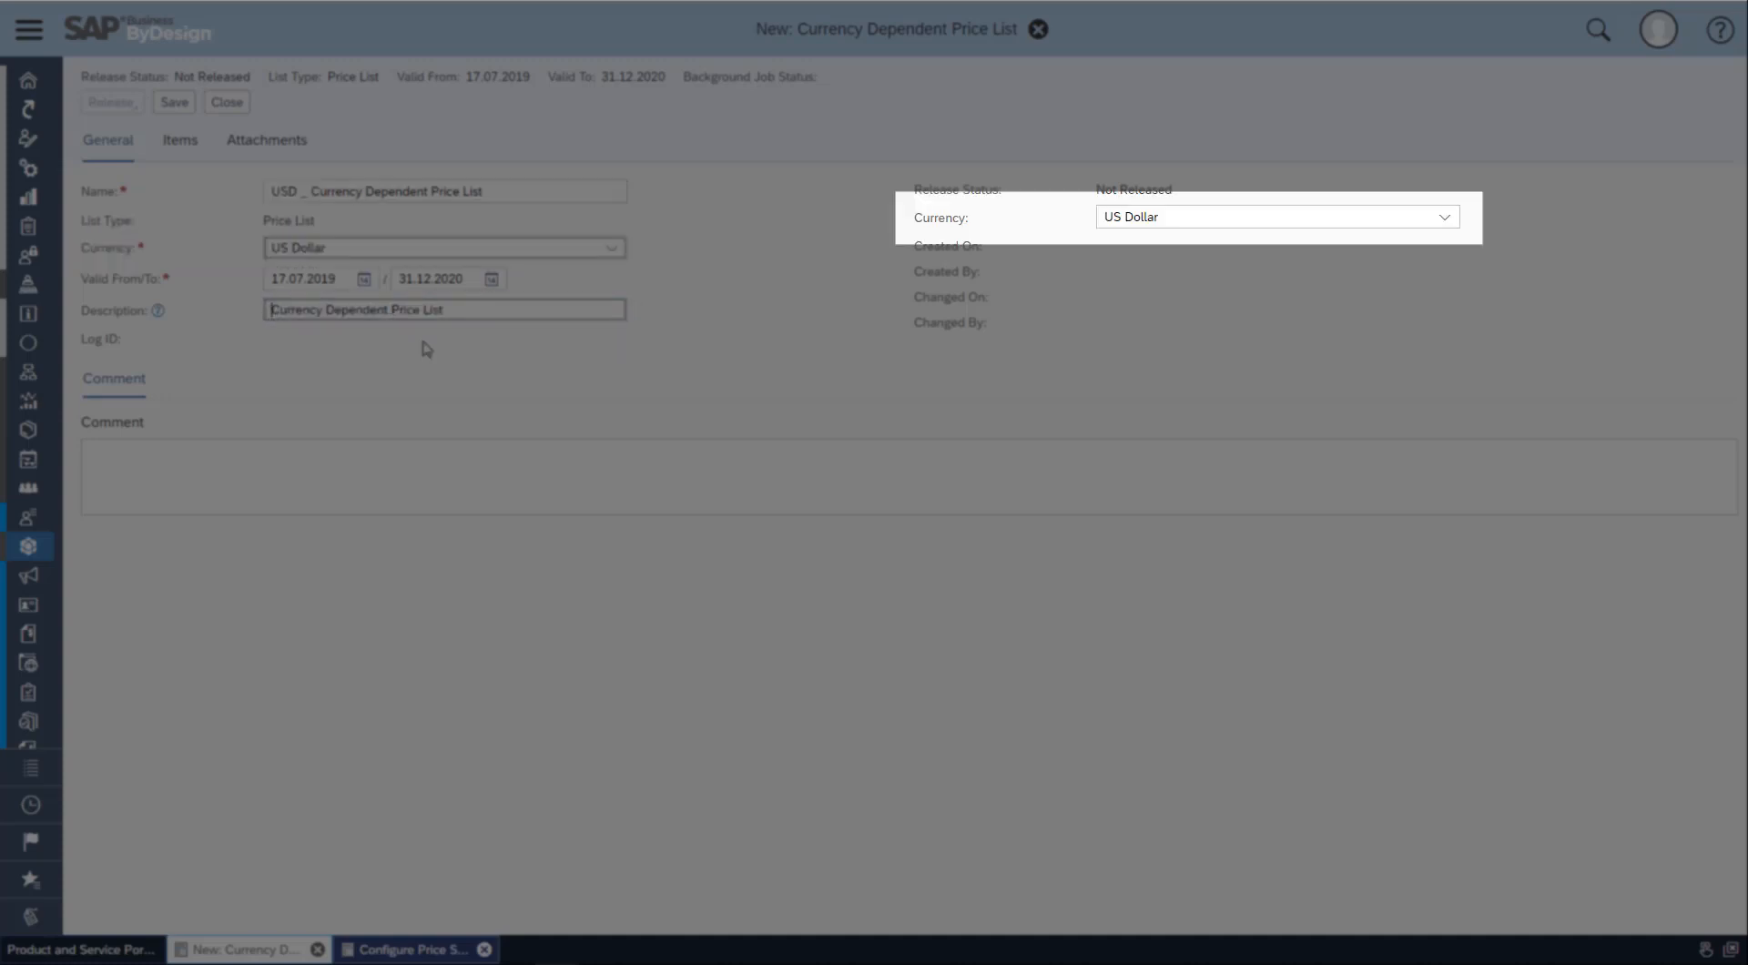
pyautogui.write('USD')
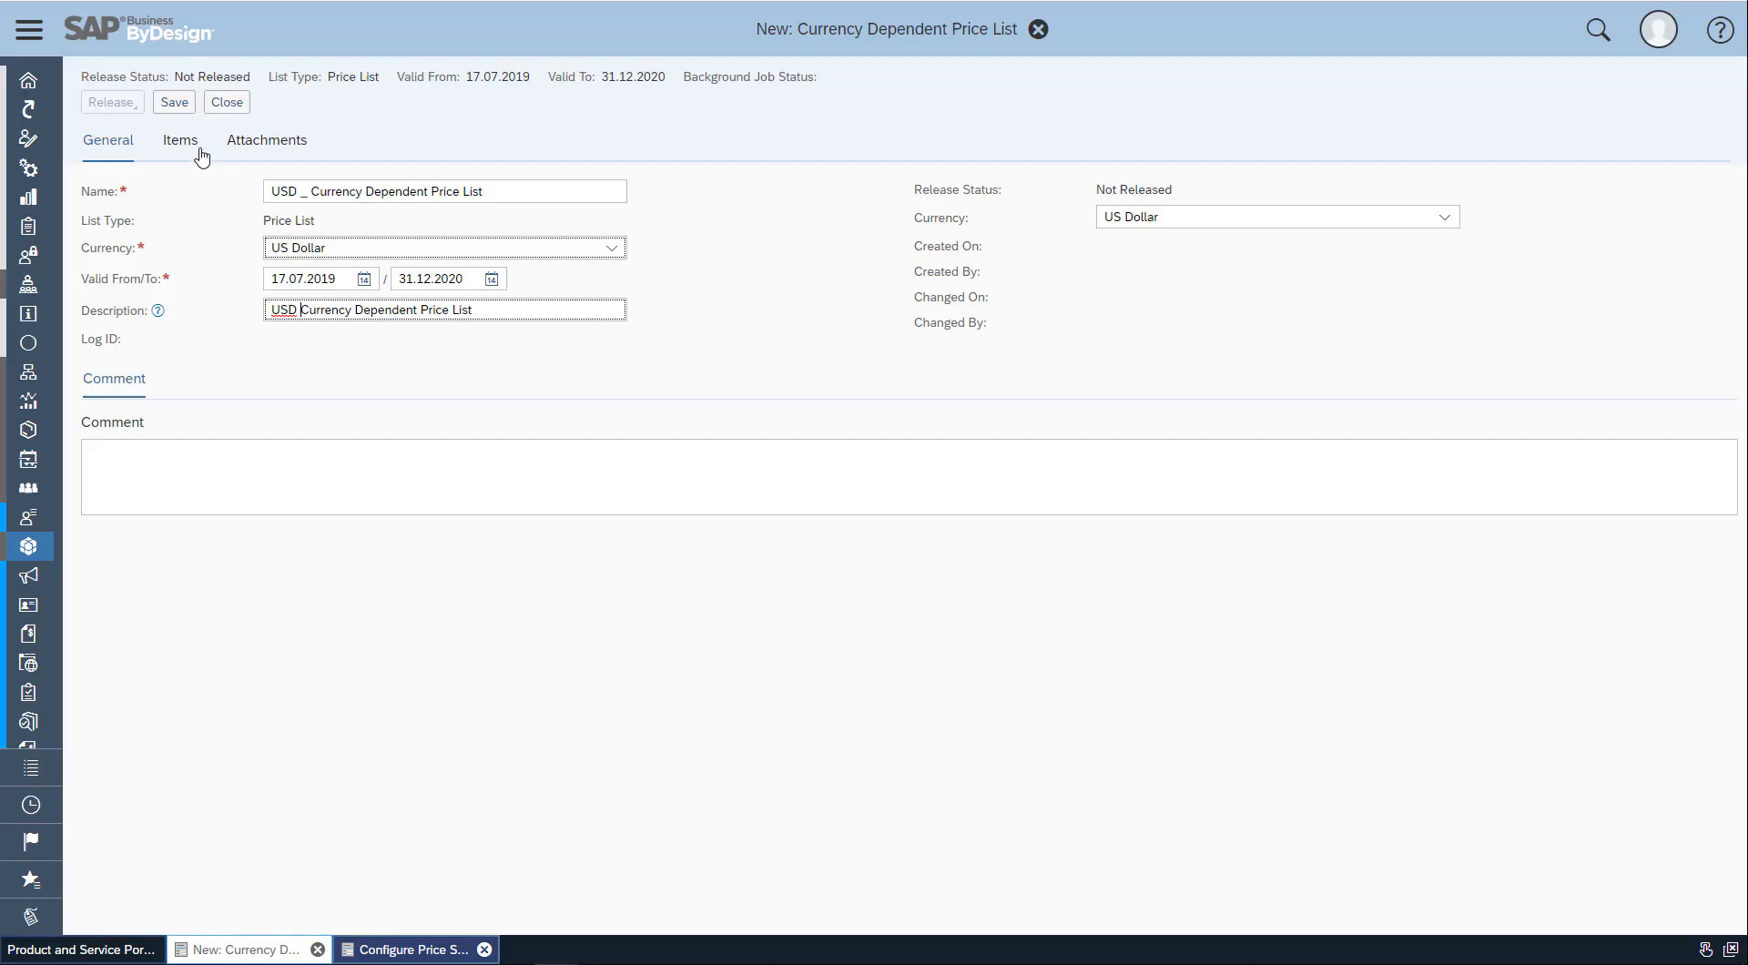
# Add product P100001 (Liquid Coolant) to the price list items with an amount of 1,000.00 USD
pyautogui.click(180, 139)
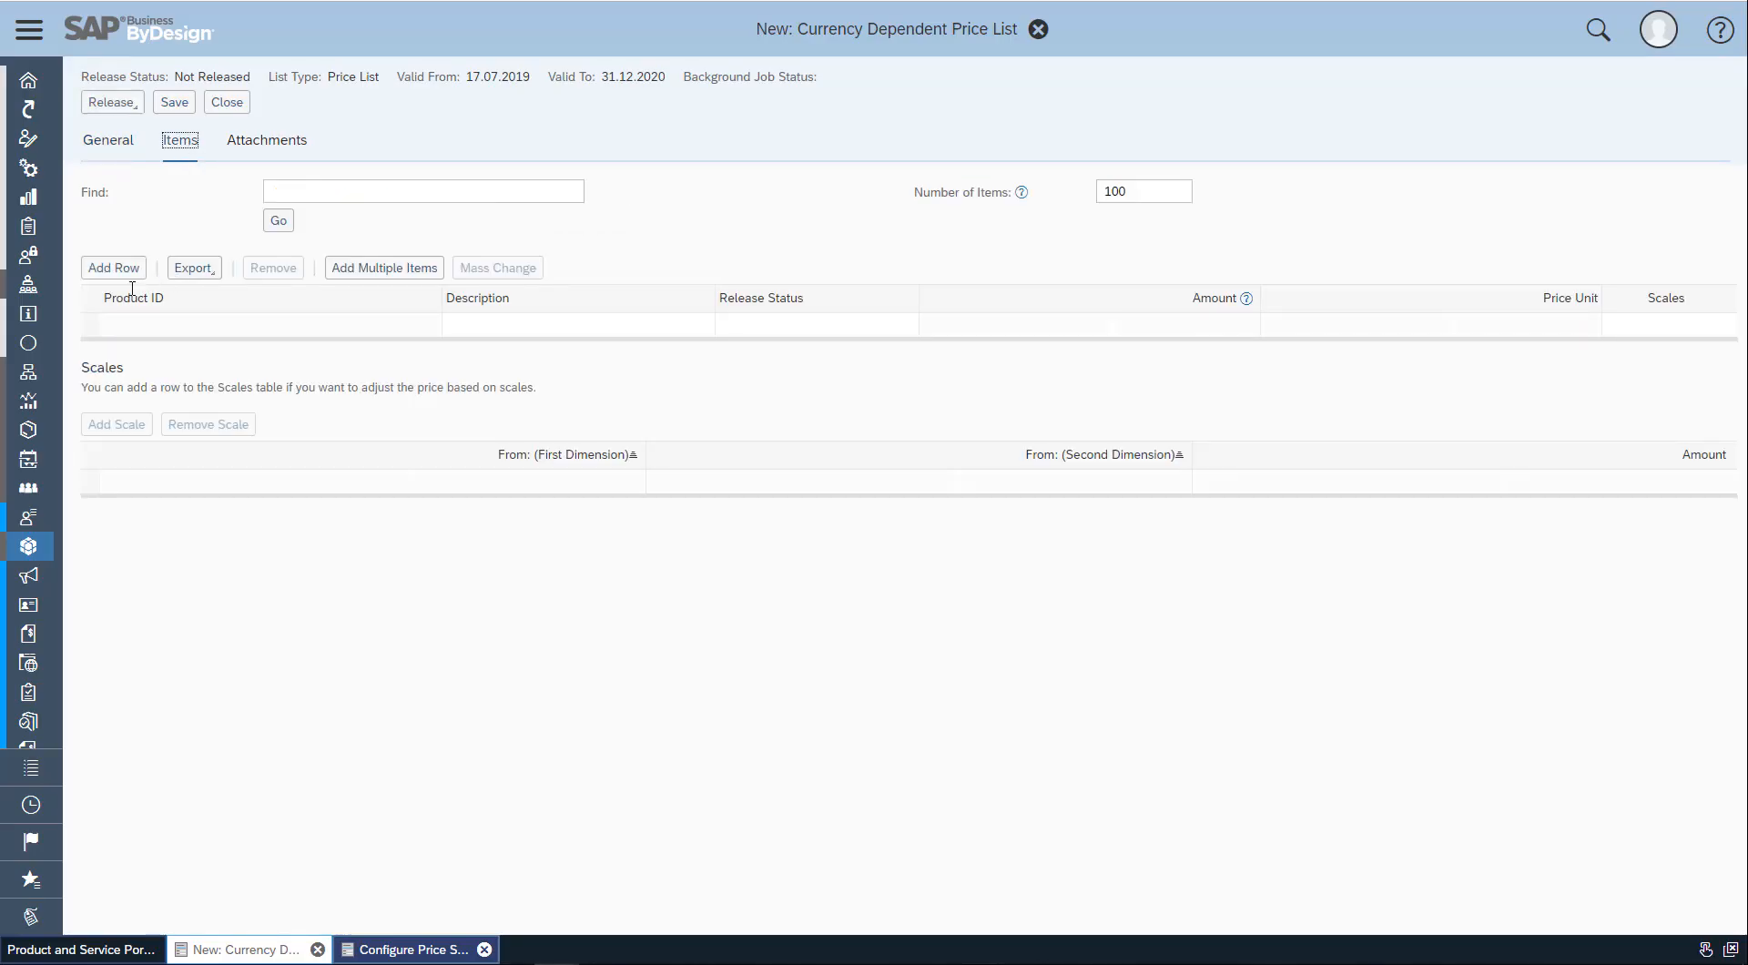
pyautogui.click(113, 268)
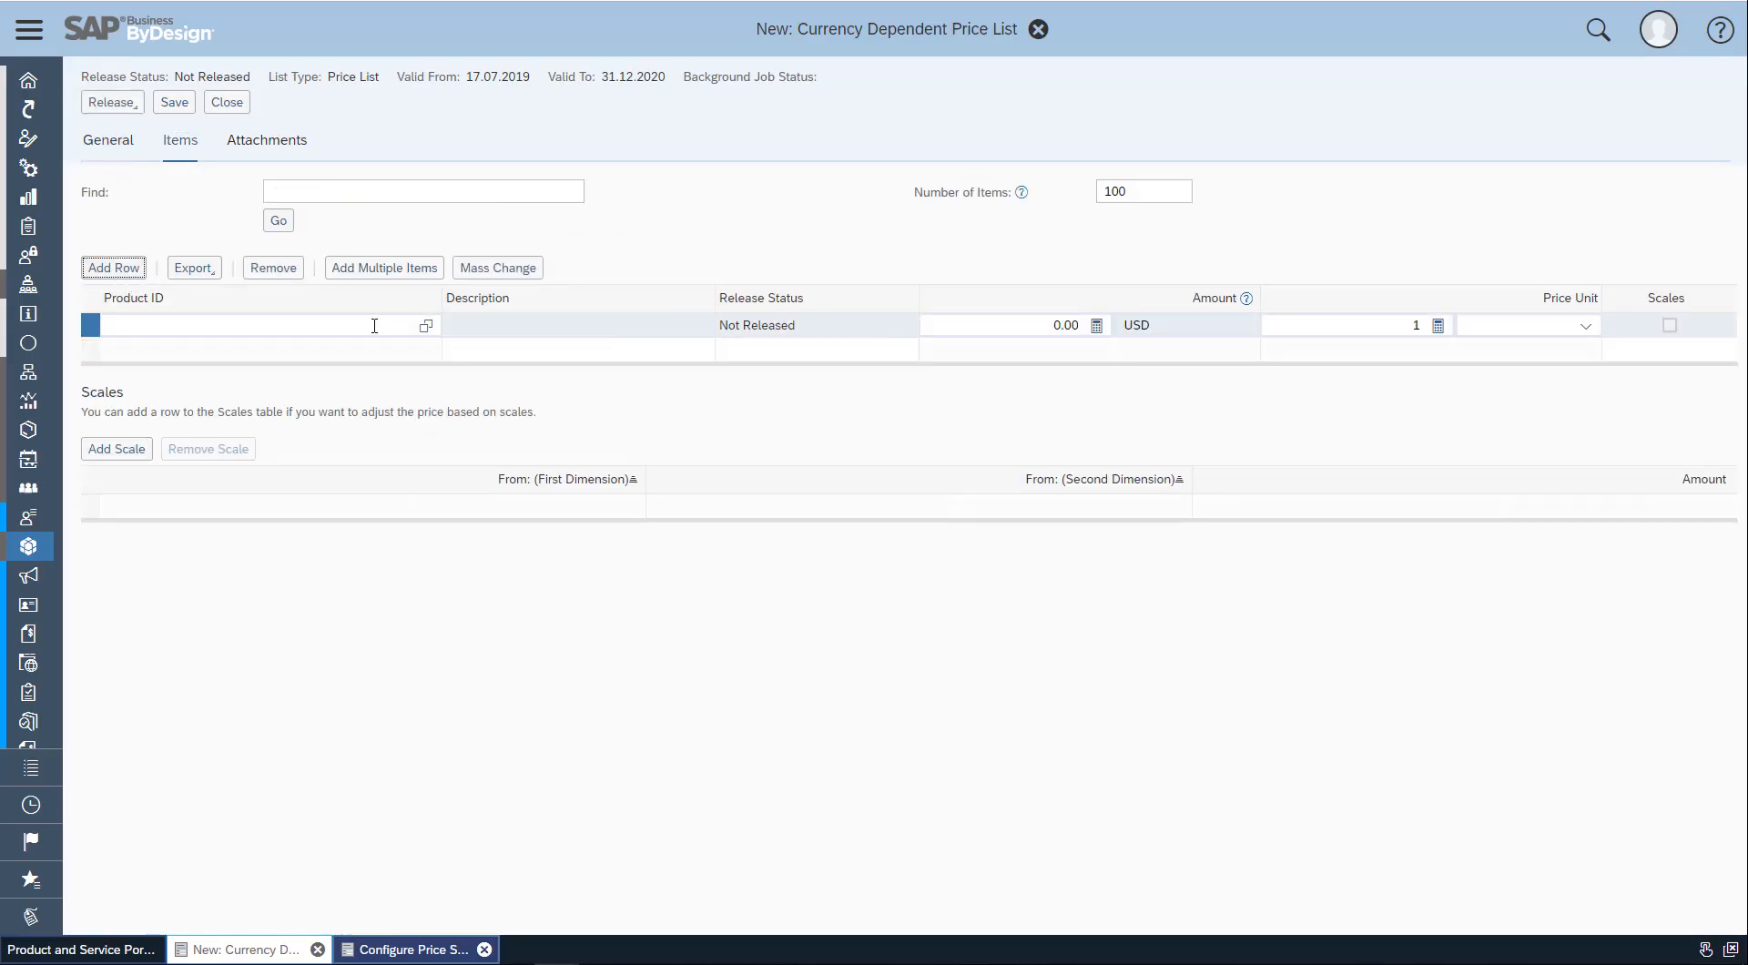
pyautogui.click(373, 326)
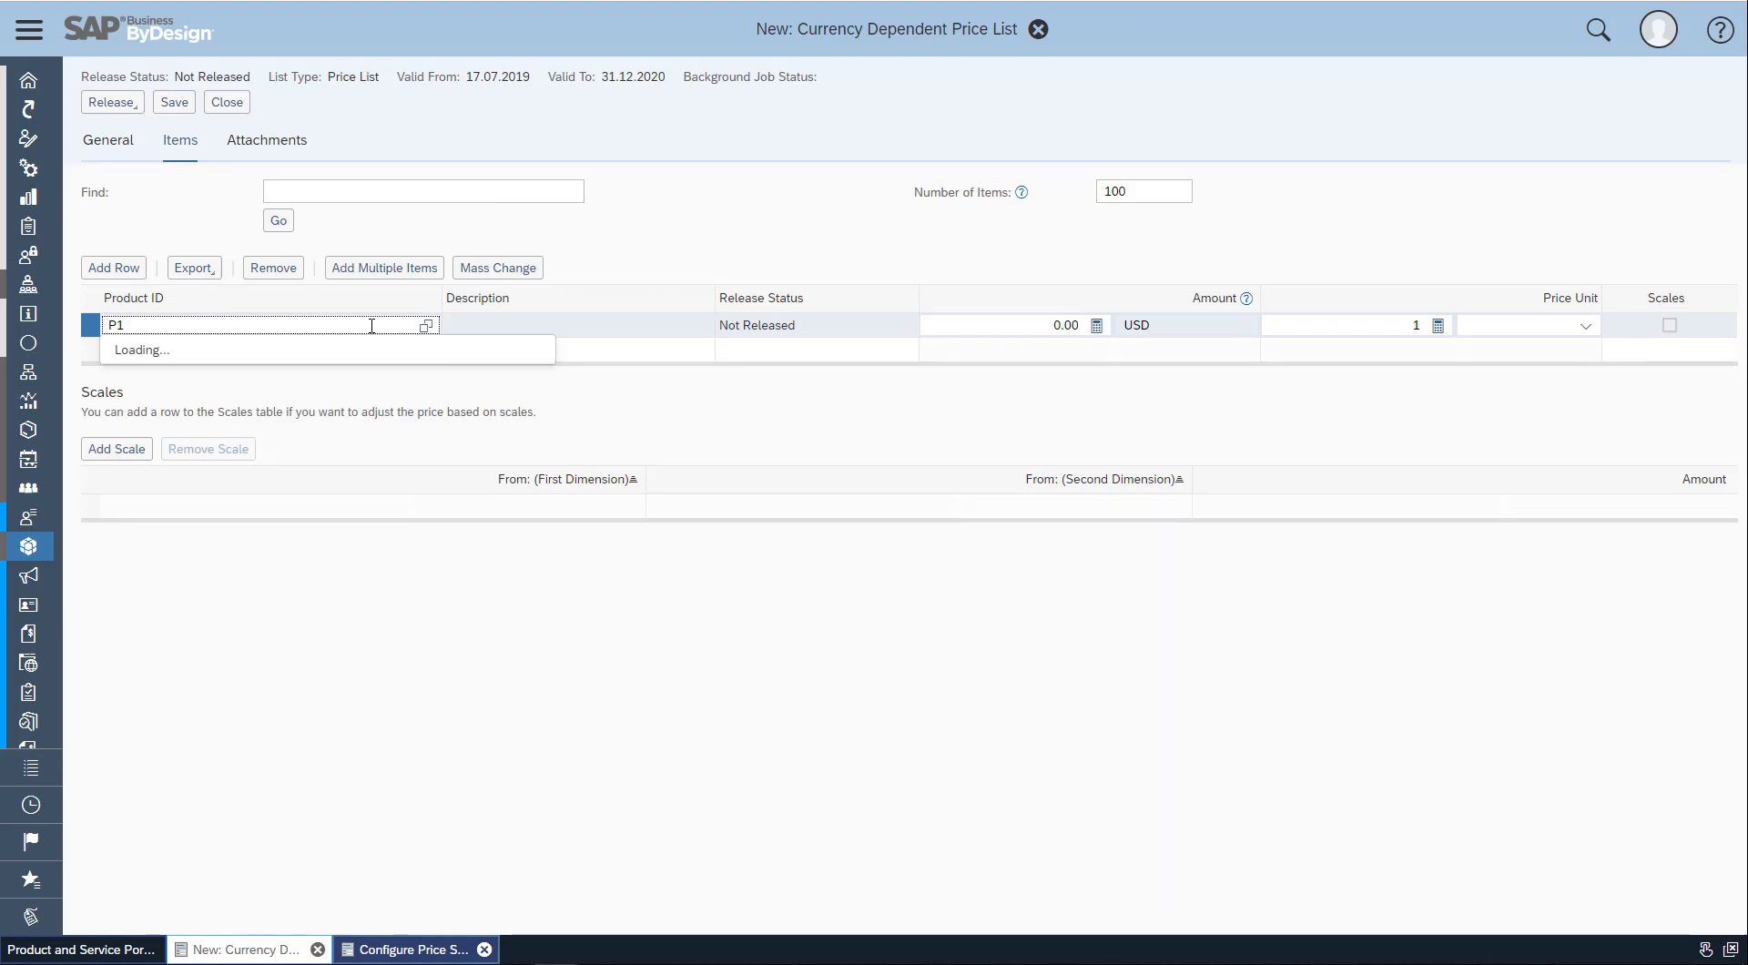
pyautogui.click(351, 363)
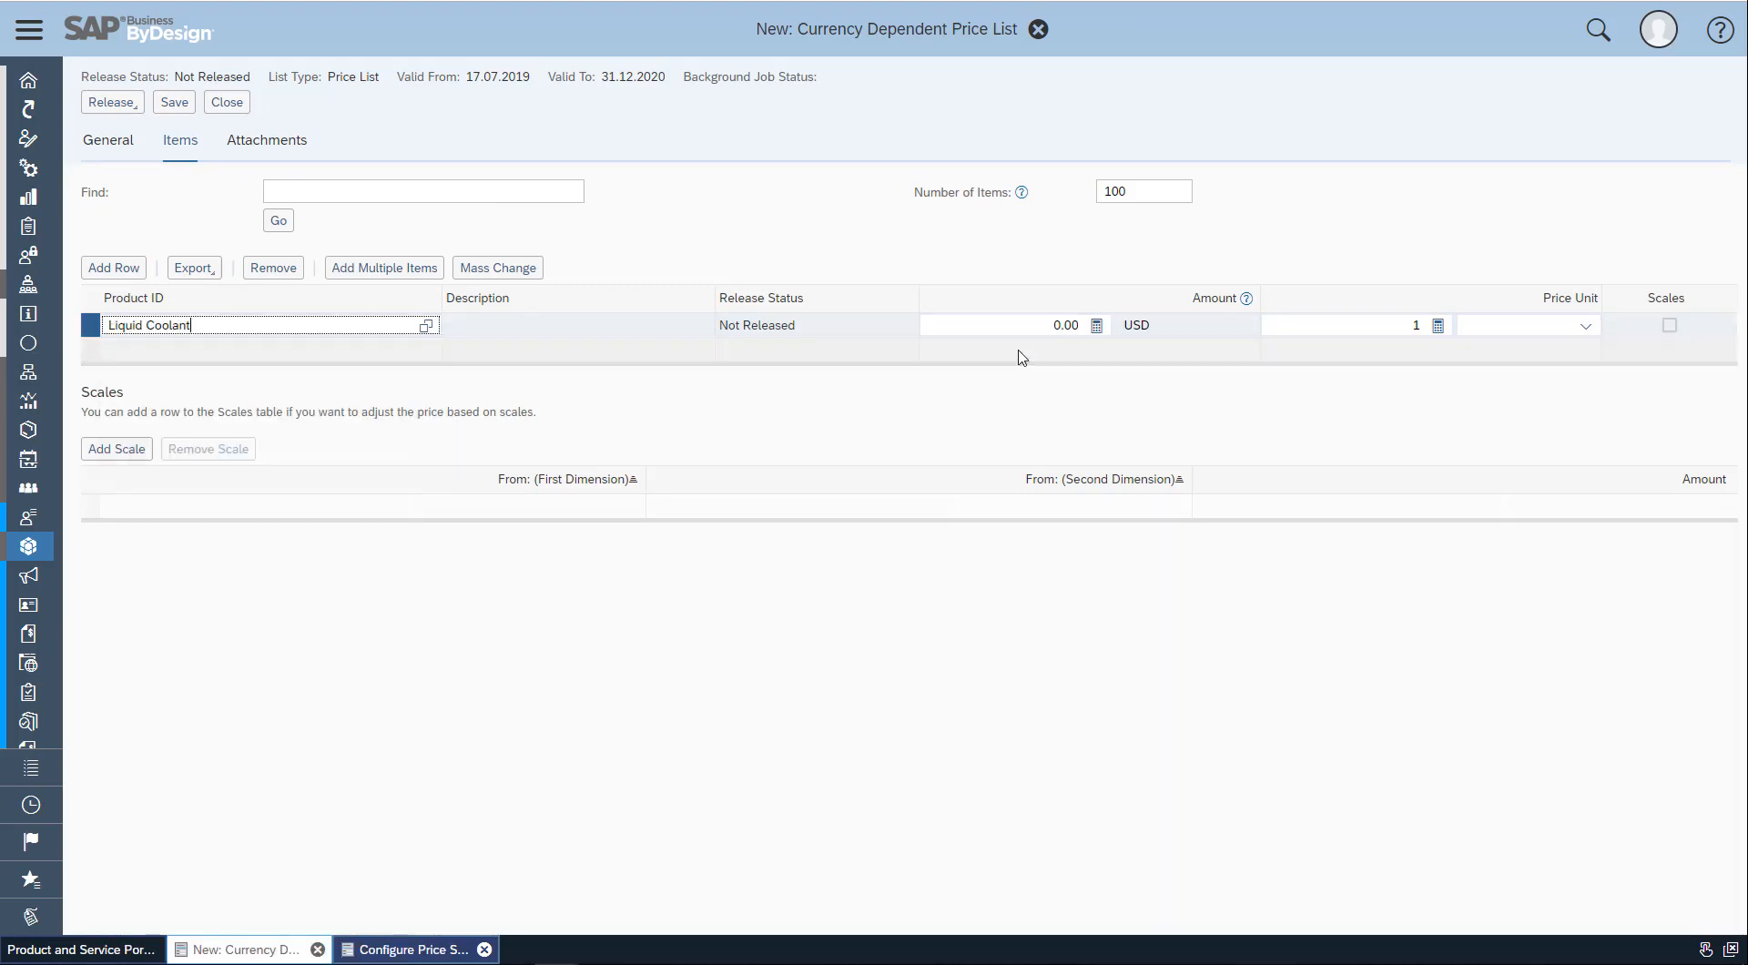
pyautogui.click(1081, 323)
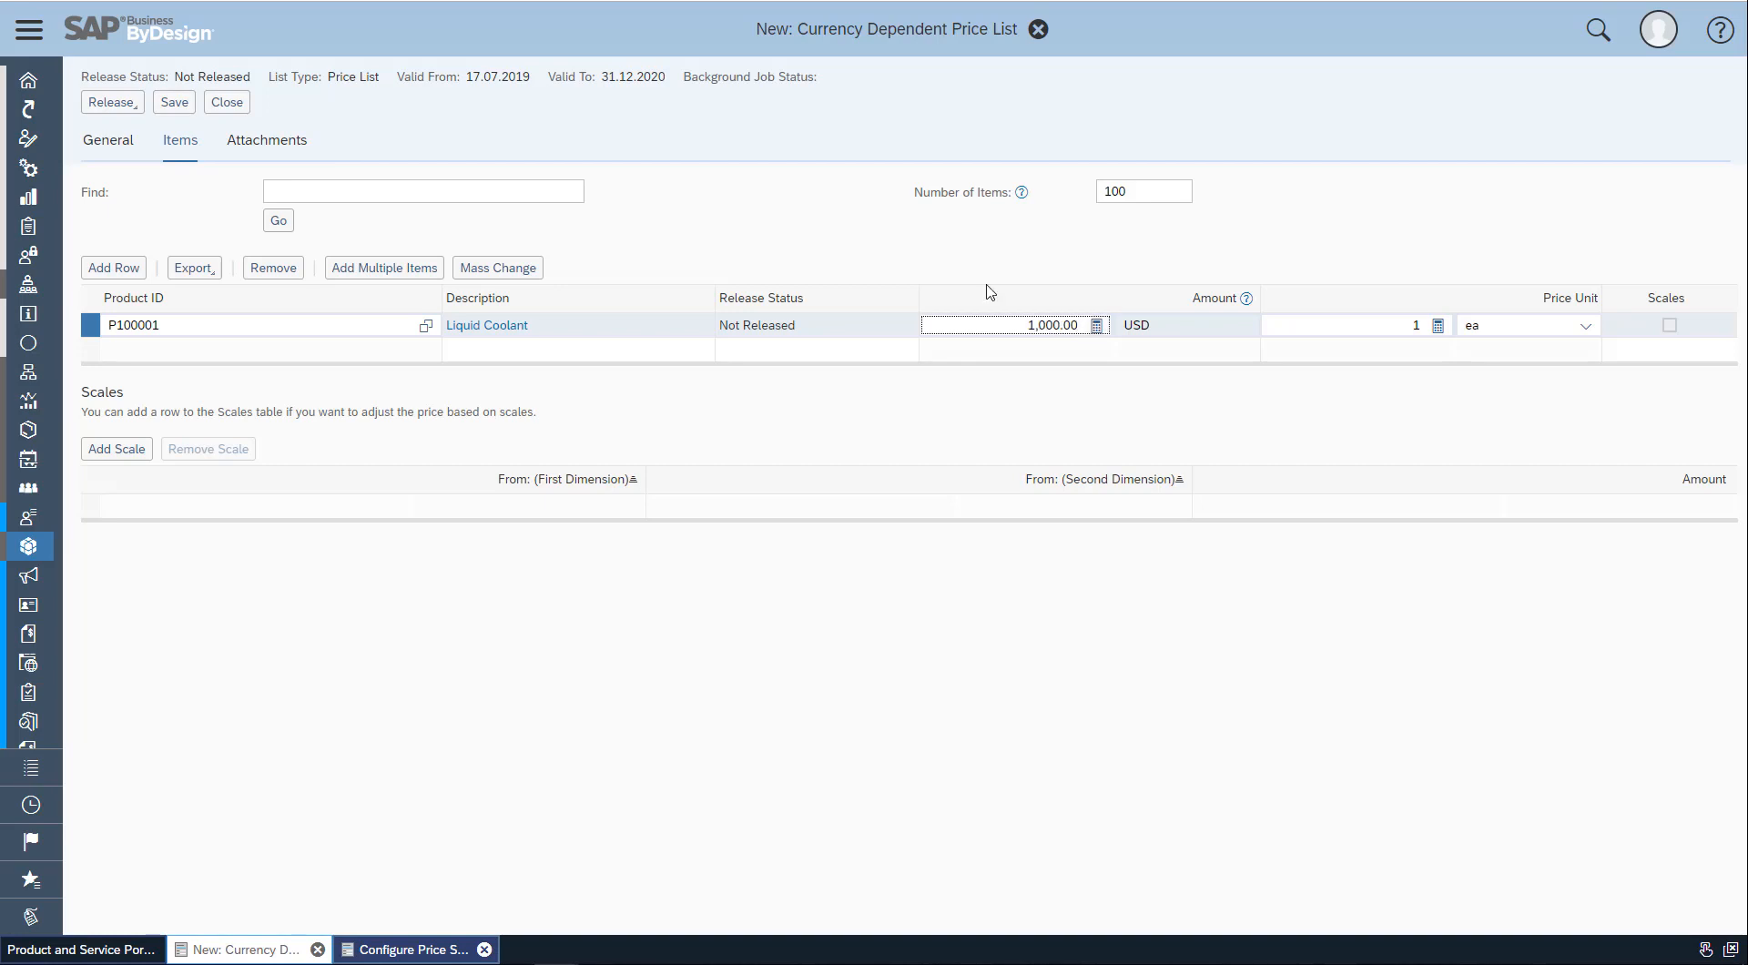
# Release and close the USD currency dependent price list, and refresh the overview of price lists
pyautogui.click(117, 102)
pyautogui.click(128, 137)
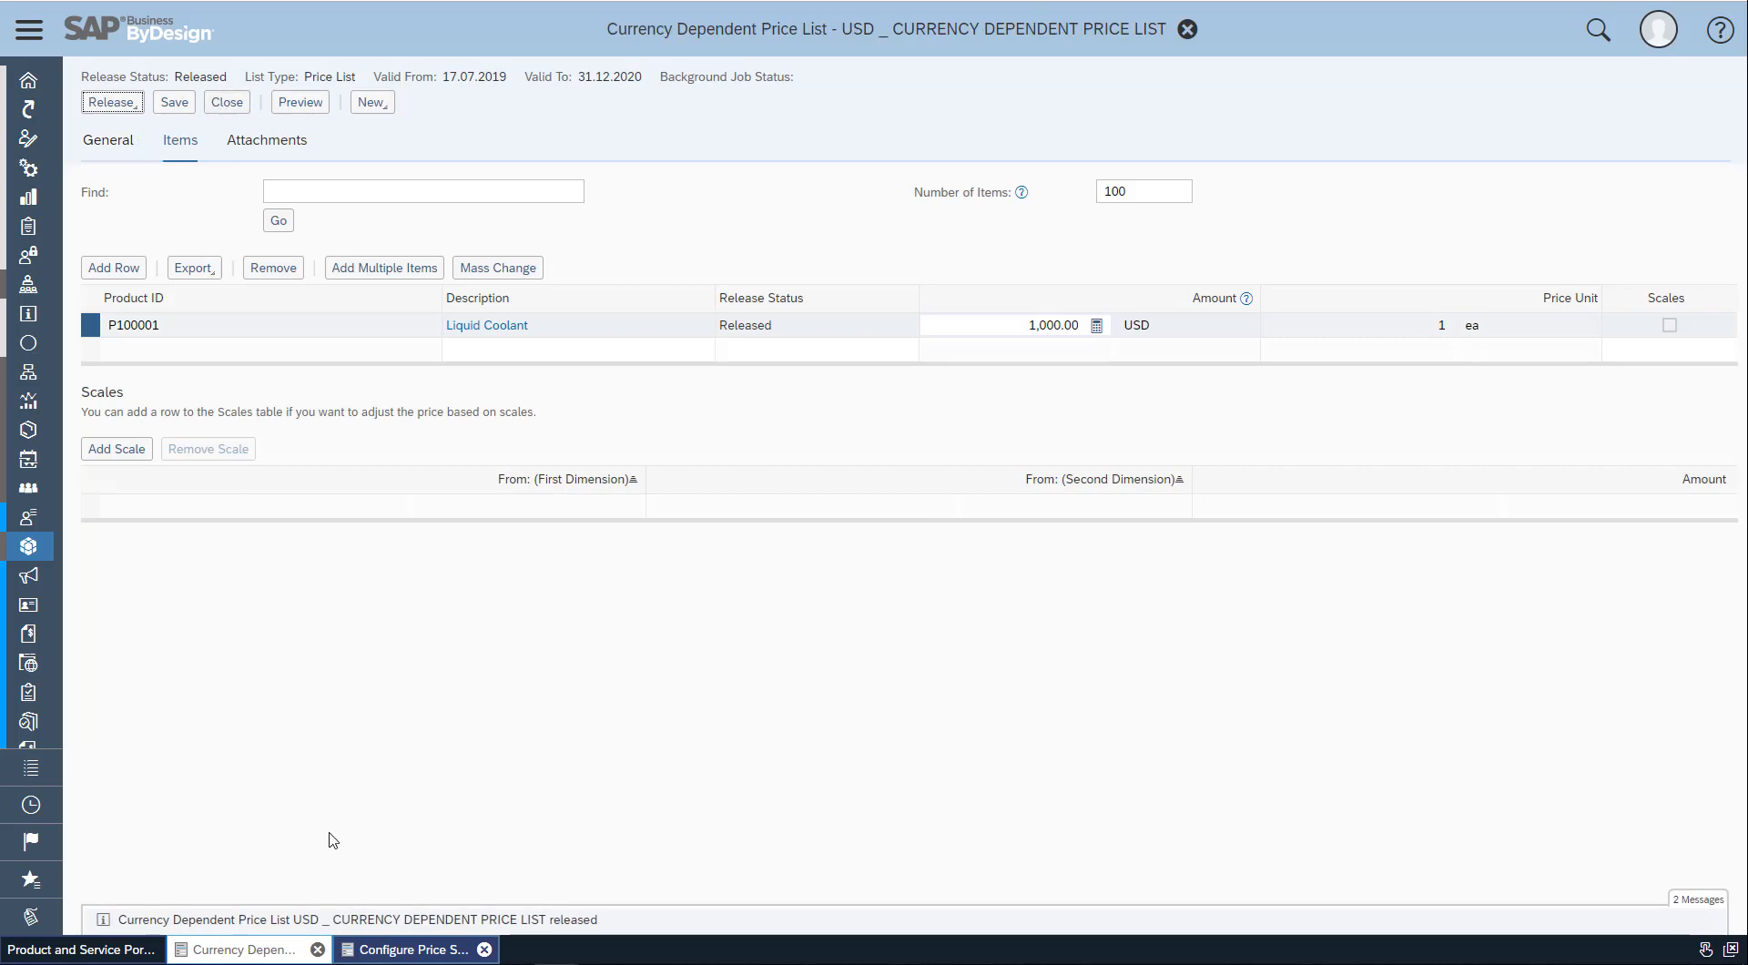
pyautogui.click(226, 101)
pyautogui.click(1685, 116)
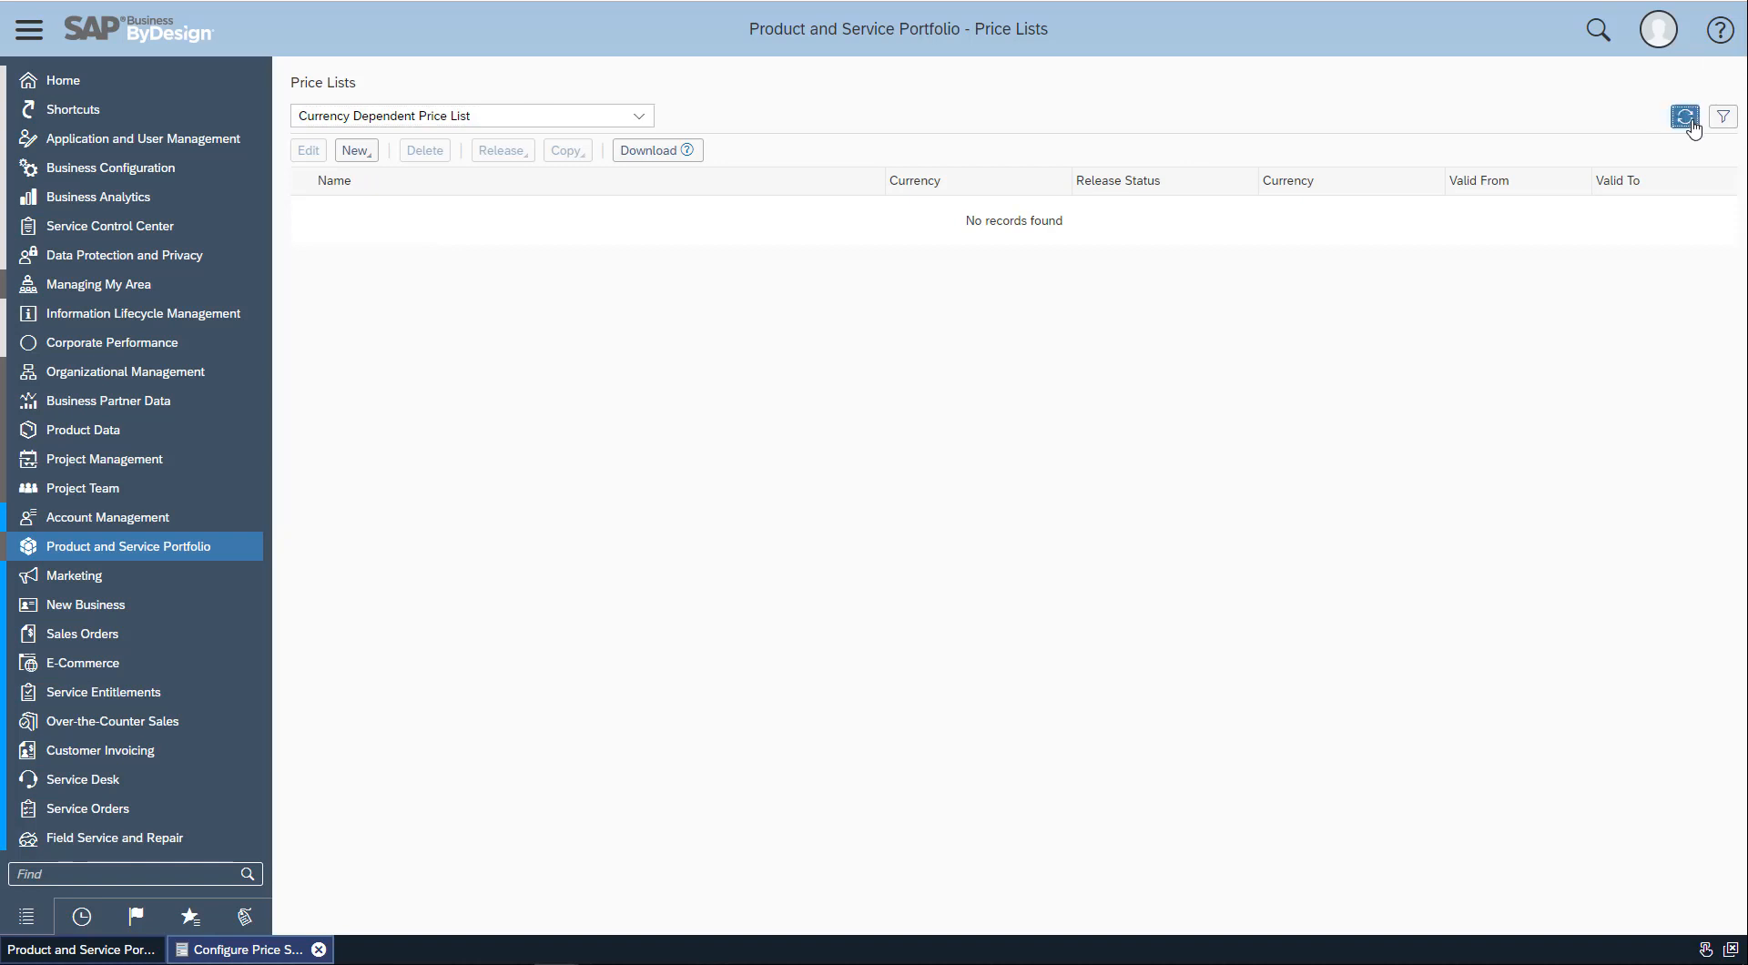
# Create a new price list named "EUR _ Currency Dependent Price List" with Euro as its mandatory currency
pyautogui.click(365, 153)
pyautogui.click(382, 184)
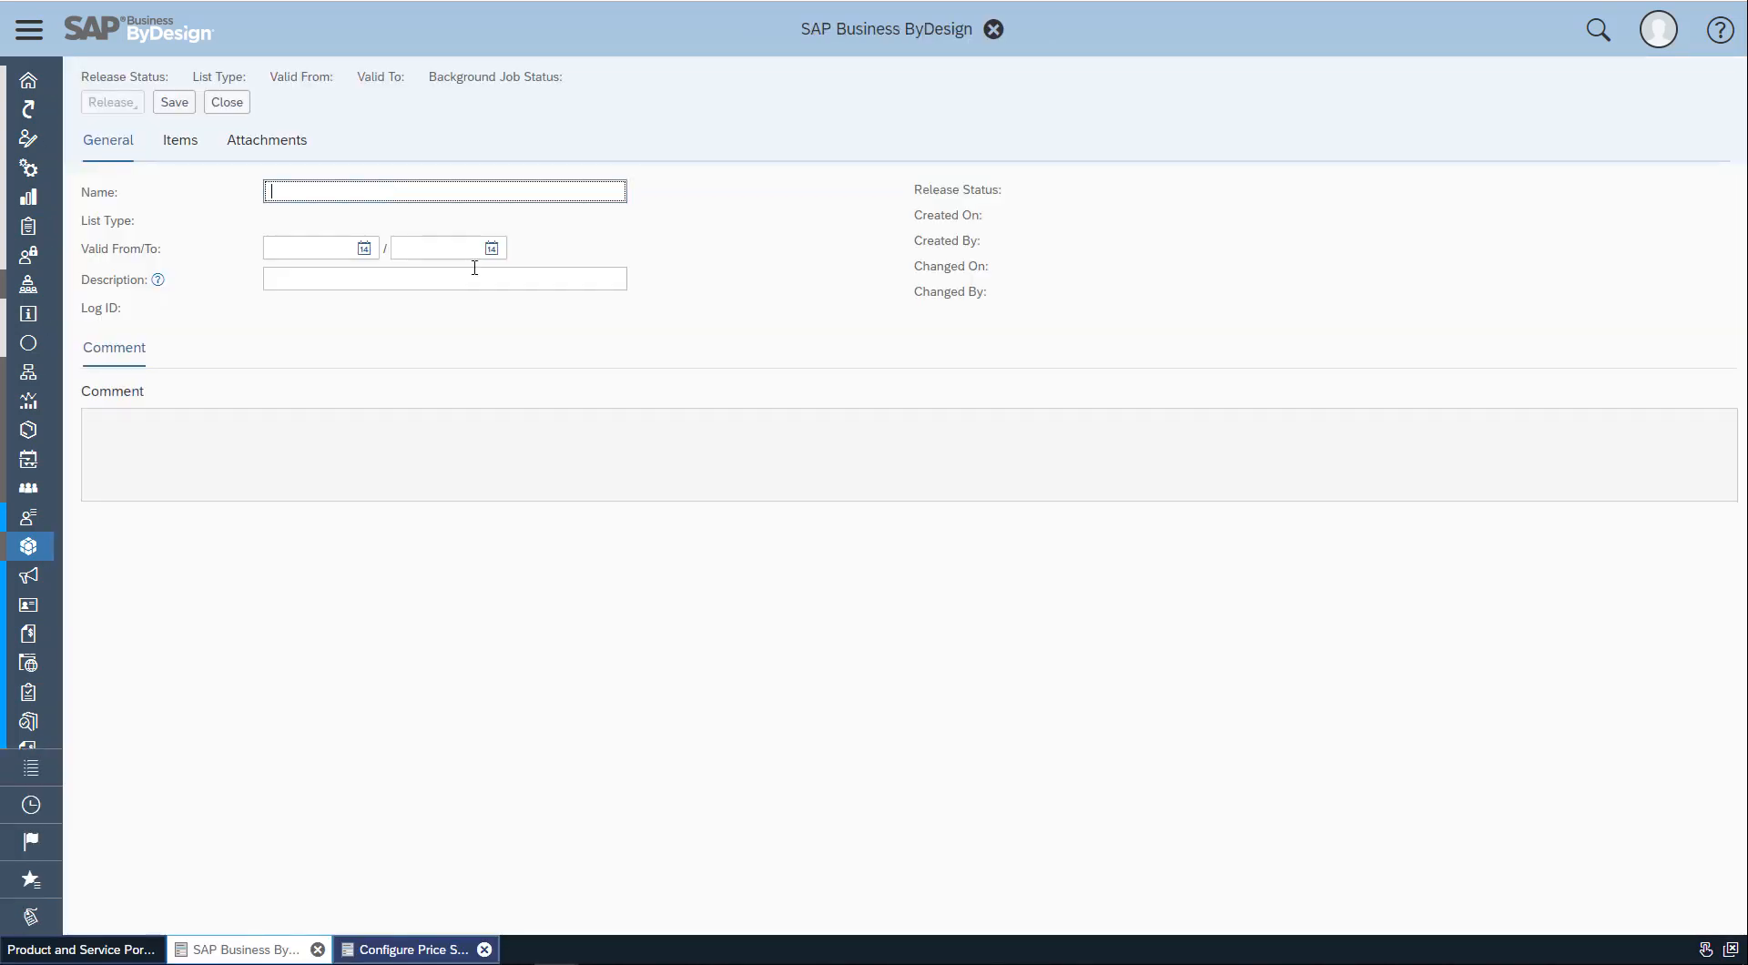
pyautogui.write('Currency Dependent Price List')
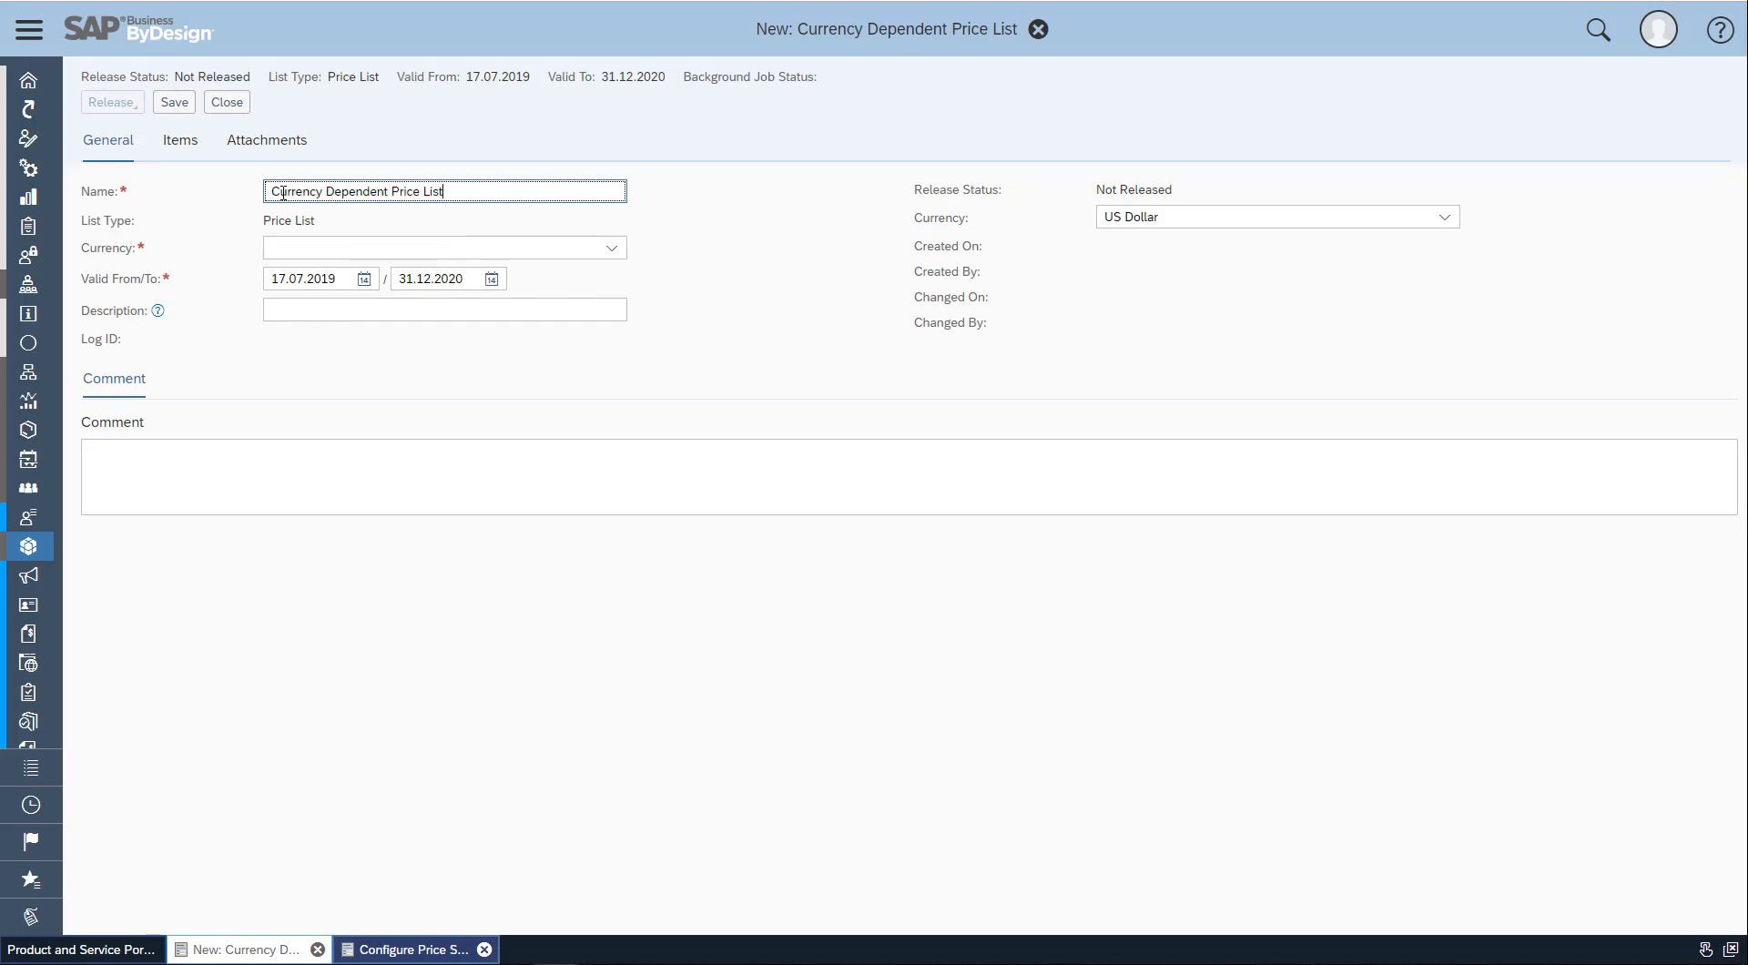
pyautogui.click(274, 192)
pyautogui.write('EUR _')
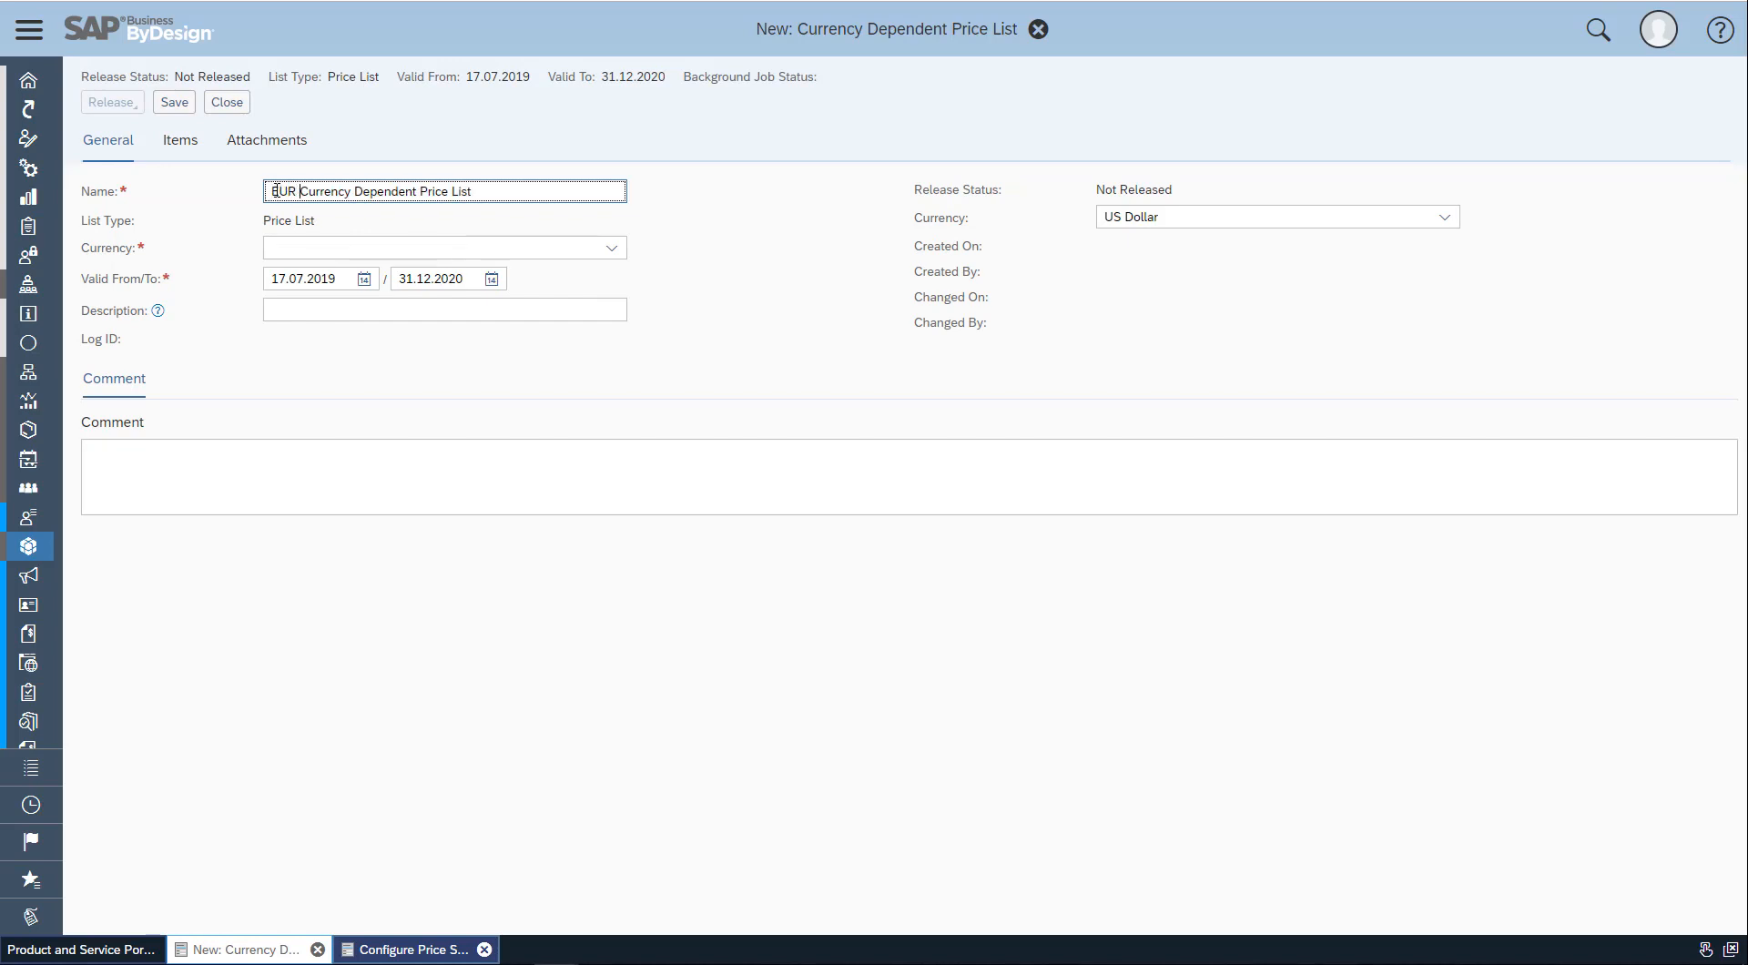
pyautogui.click(394, 240)
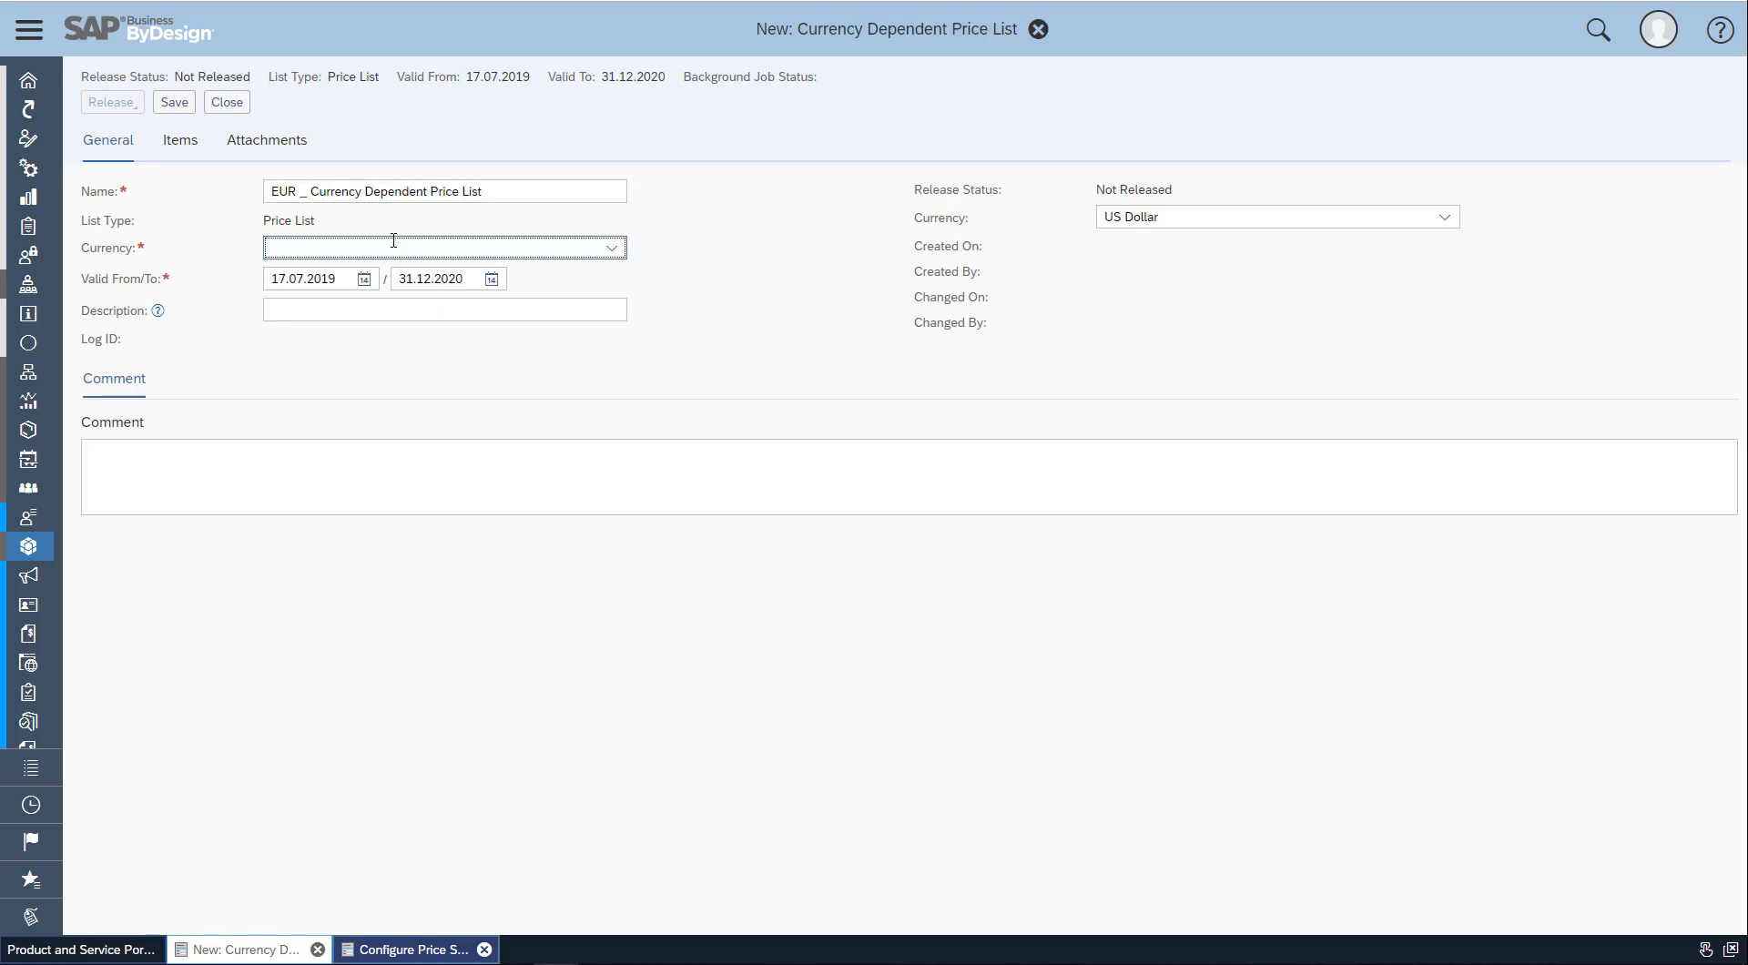
pyautogui.write('Euro')
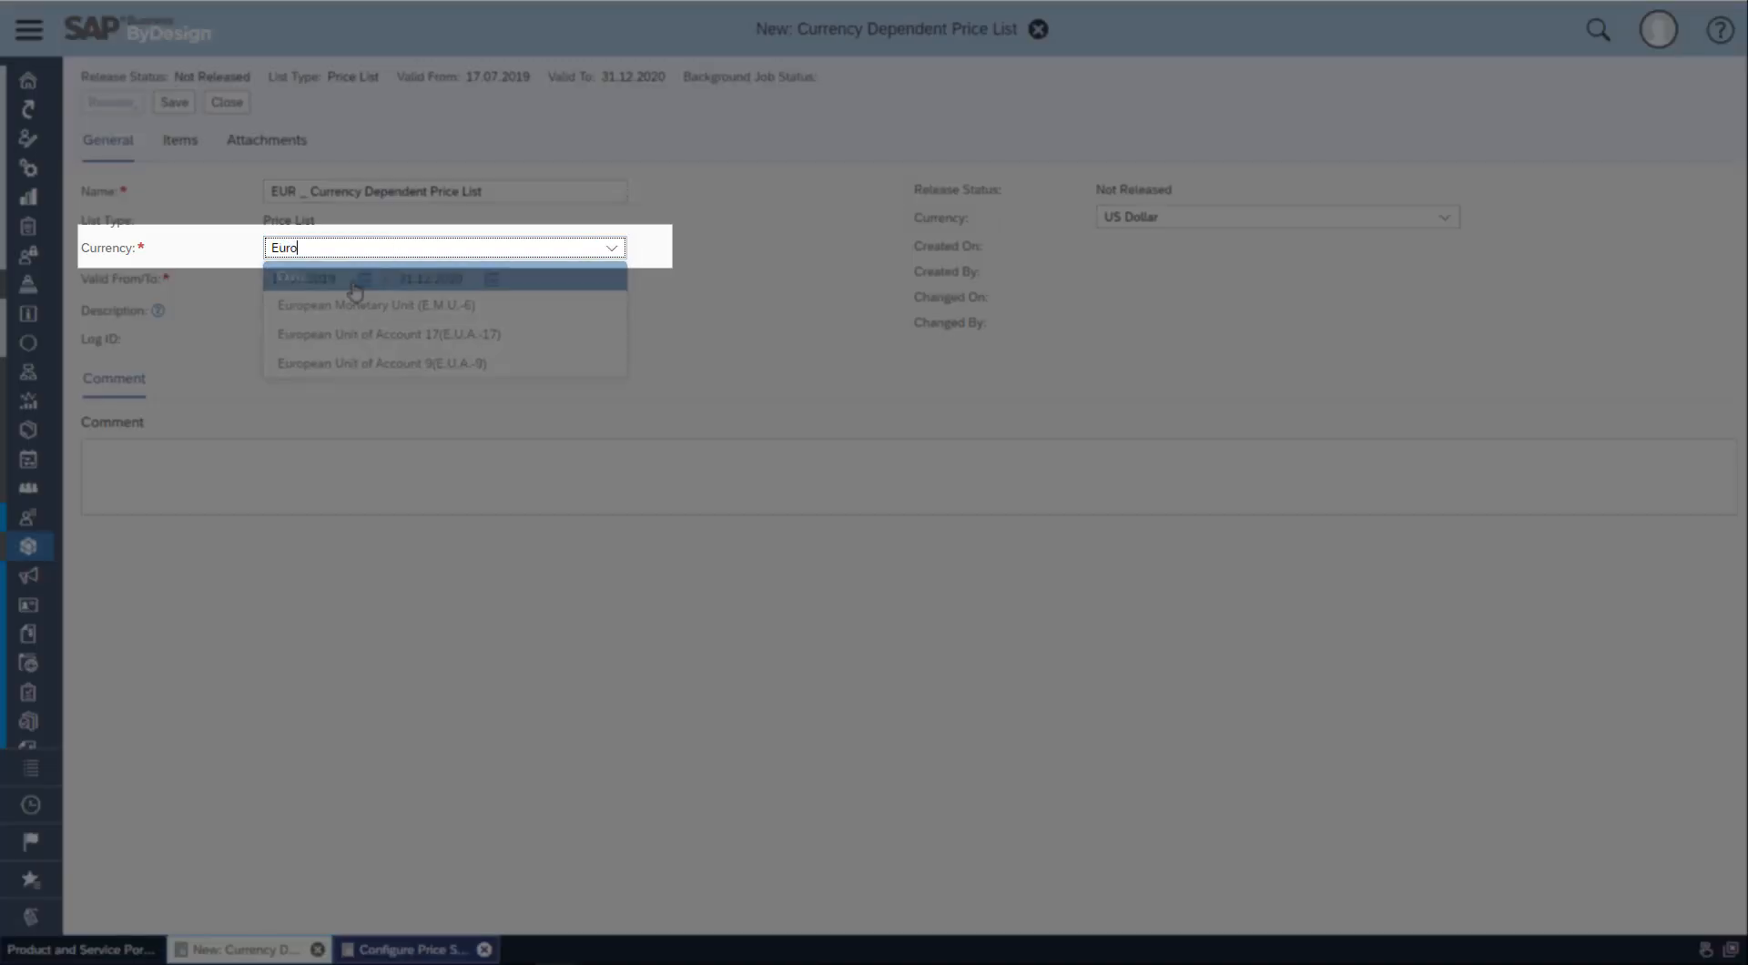
pyautogui.click(355, 290)
# Set the price list's remaining currency value to Euro and describe it as "EUR _ Currency Dependent Price List"
pyautogui.click(1257, 222)
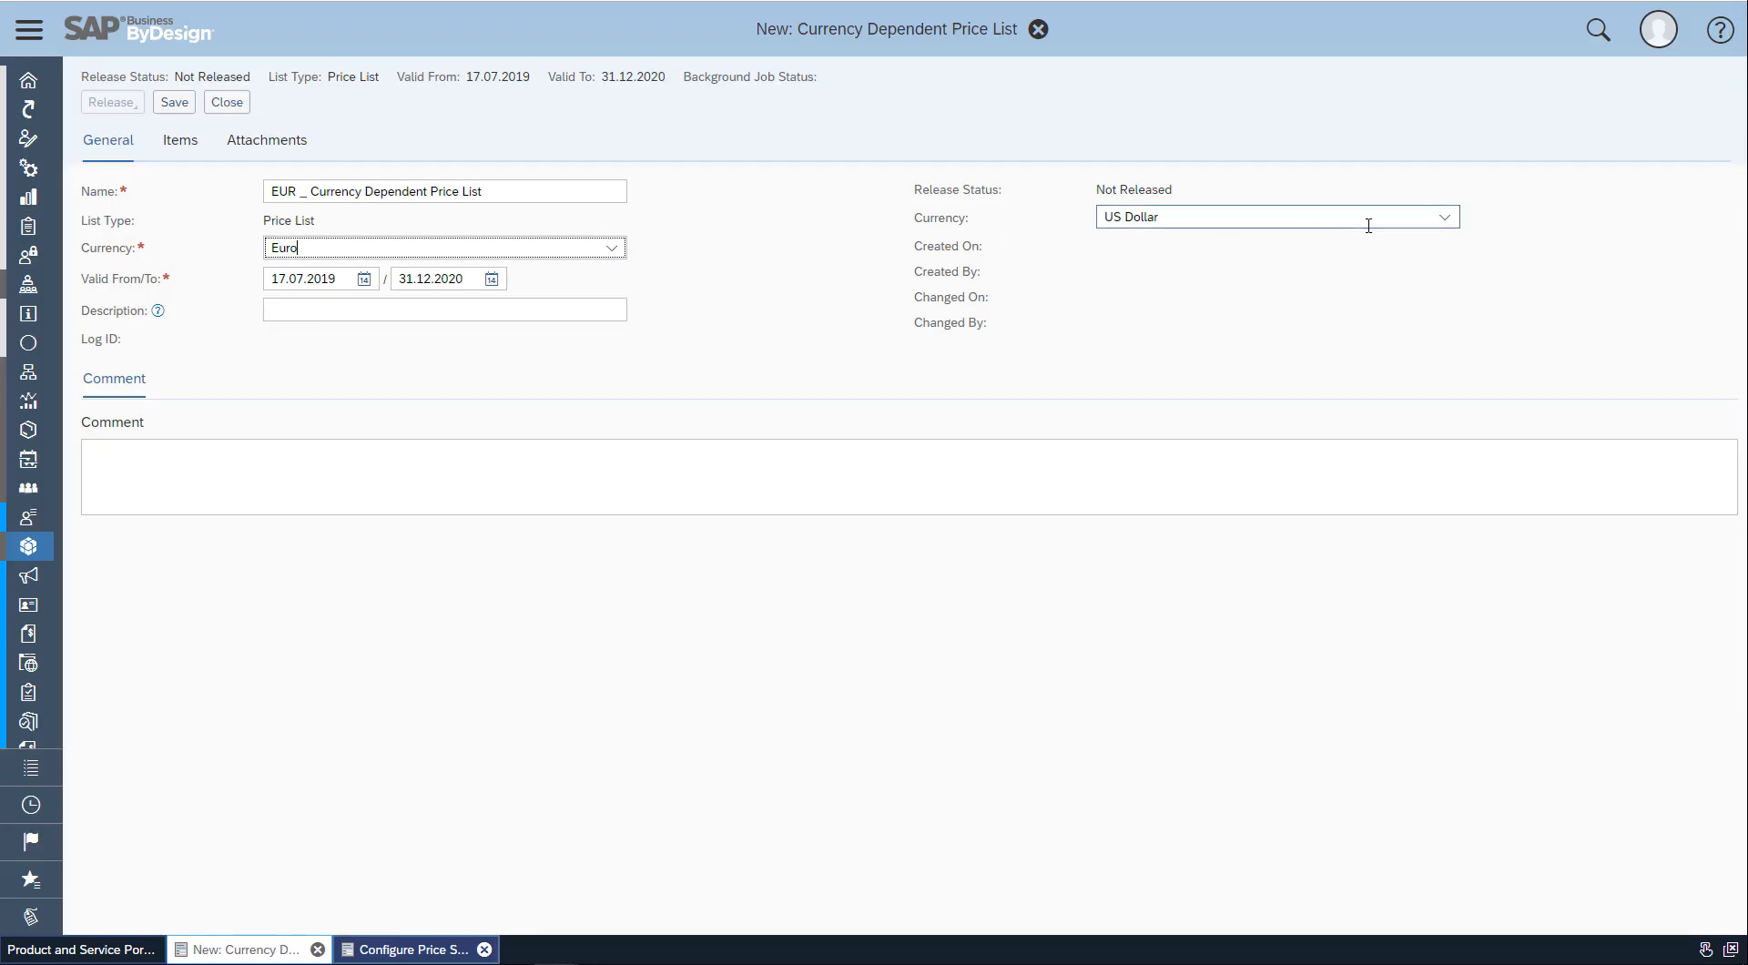
pyautogui.tripleClick(1099, 217)
pyautogui.write('W')
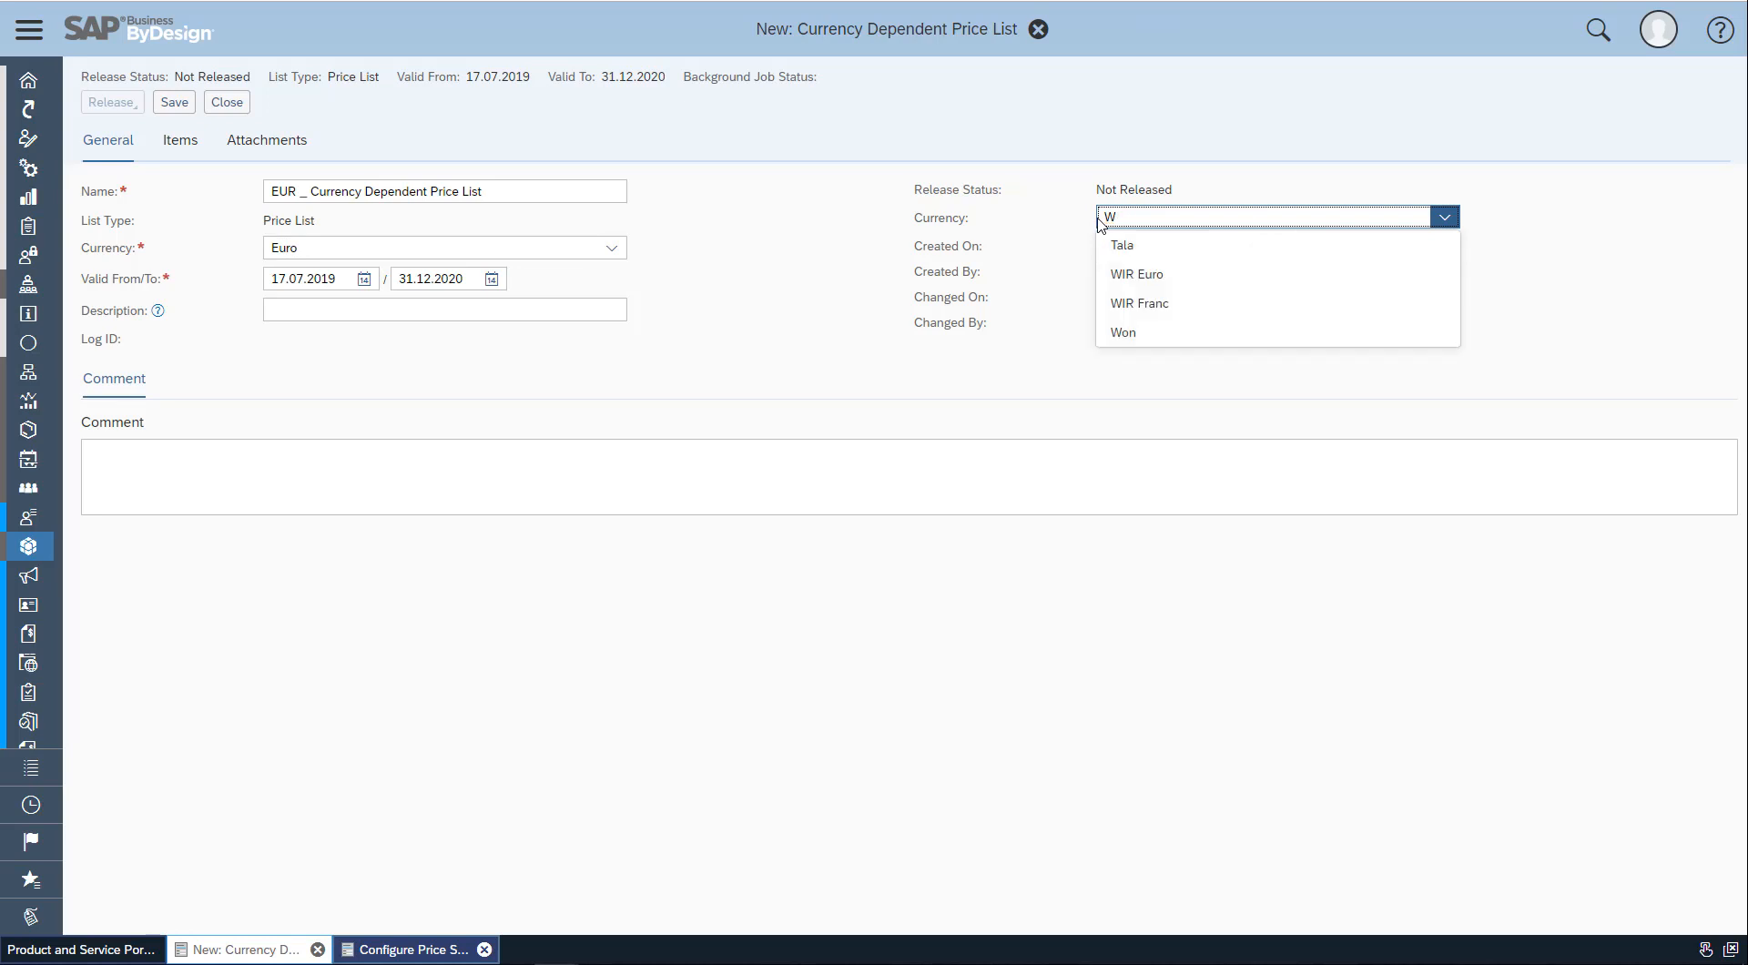
pyautogui.press('BackSpace')
pyautogui.write('EUR')
pyautogui.click(1140, 256)
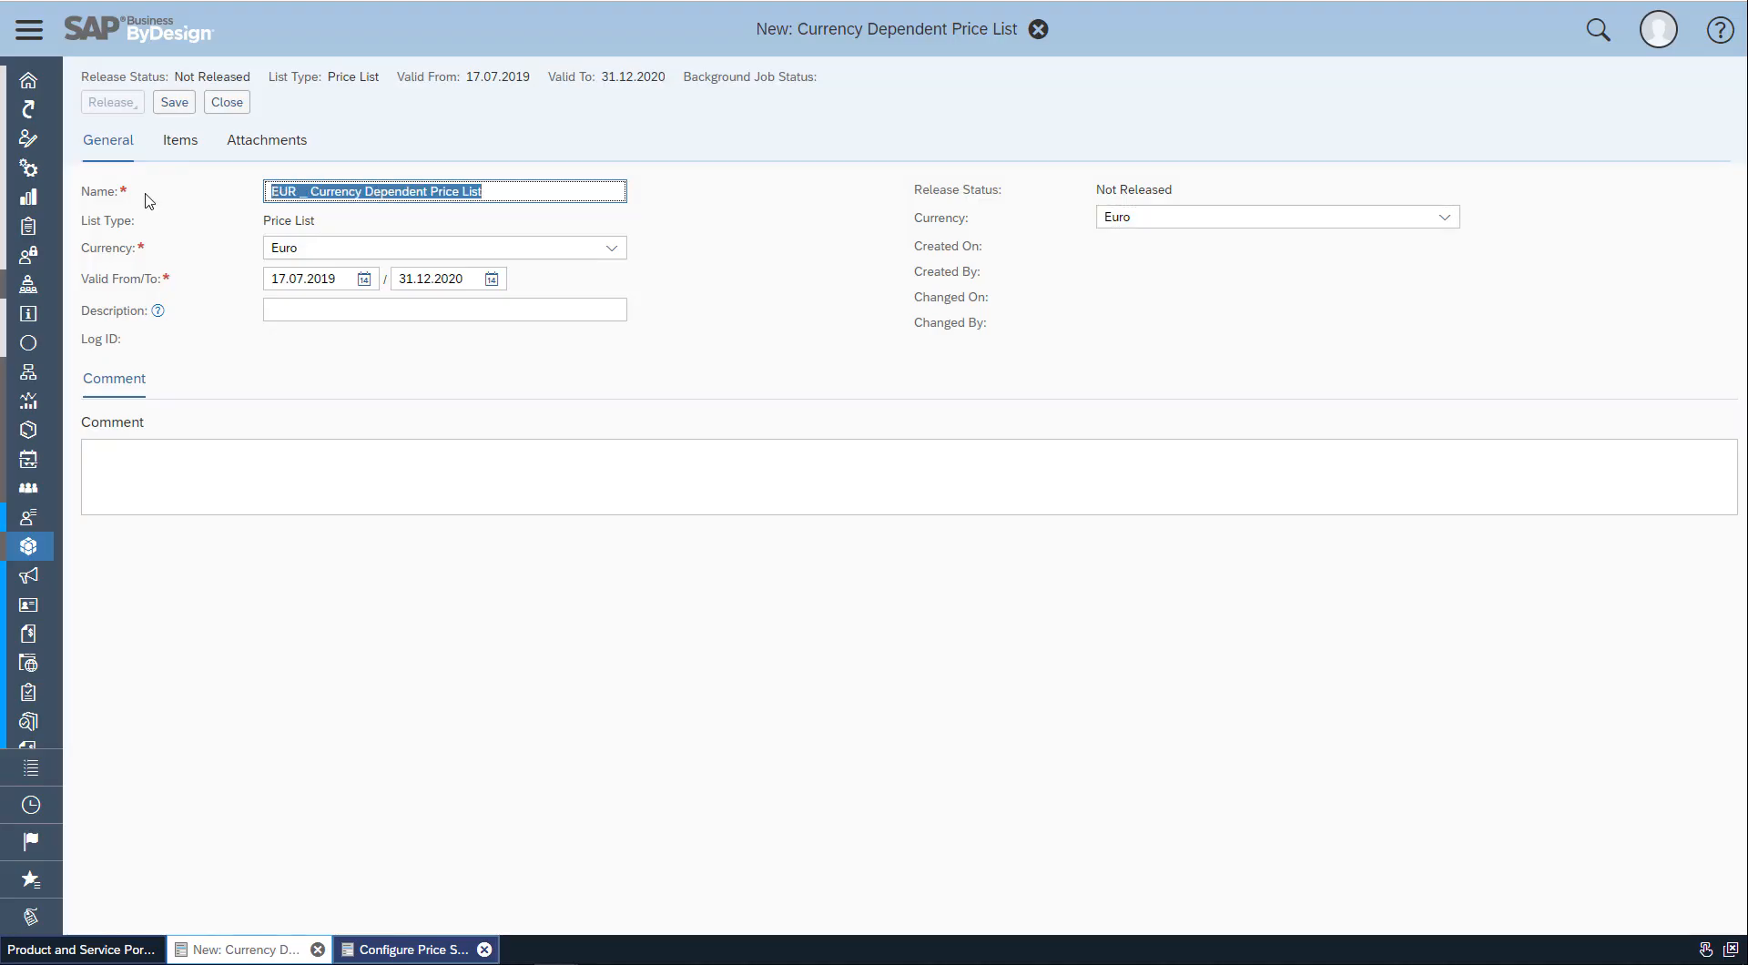
pyautogui.click(281, 309)
pyautogui.write('EUR _ Currency Dependent Price List')
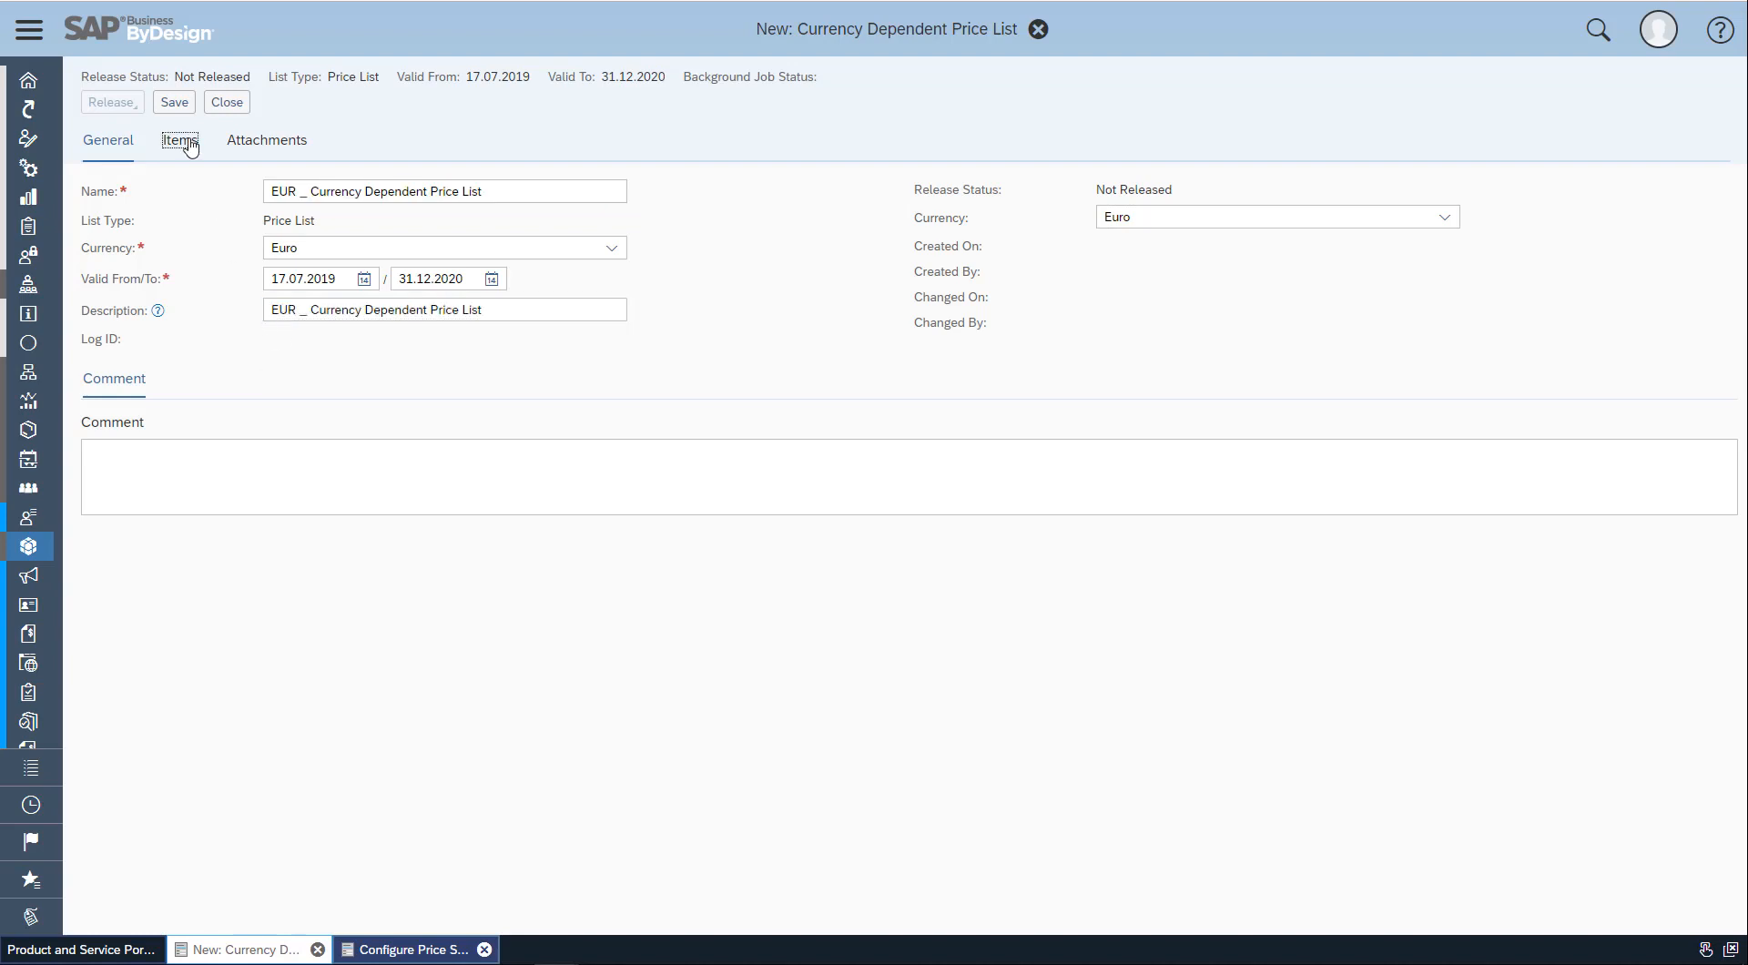
# Add product P100001 (Liquid Coolant) to the EUR price list items with an amount of 1,000.00 EUR
pyautogui.click(180, 141)
pyautogui.click(126, 269)
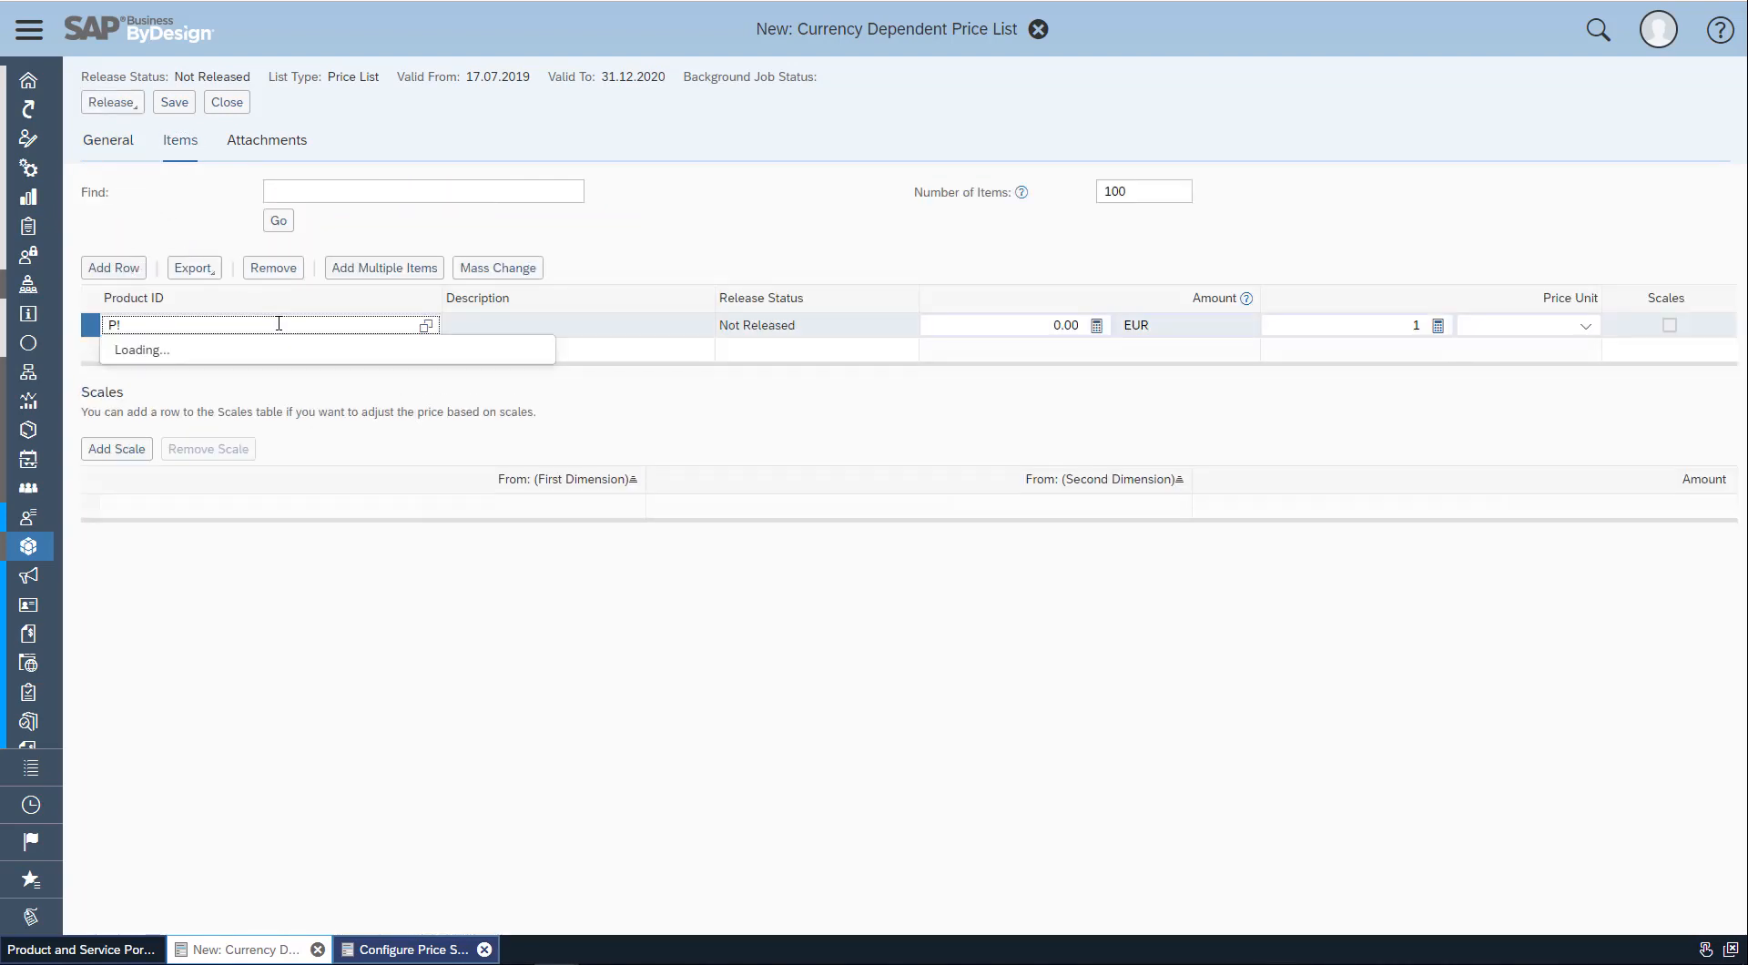
pyautogui.click(253, 352)
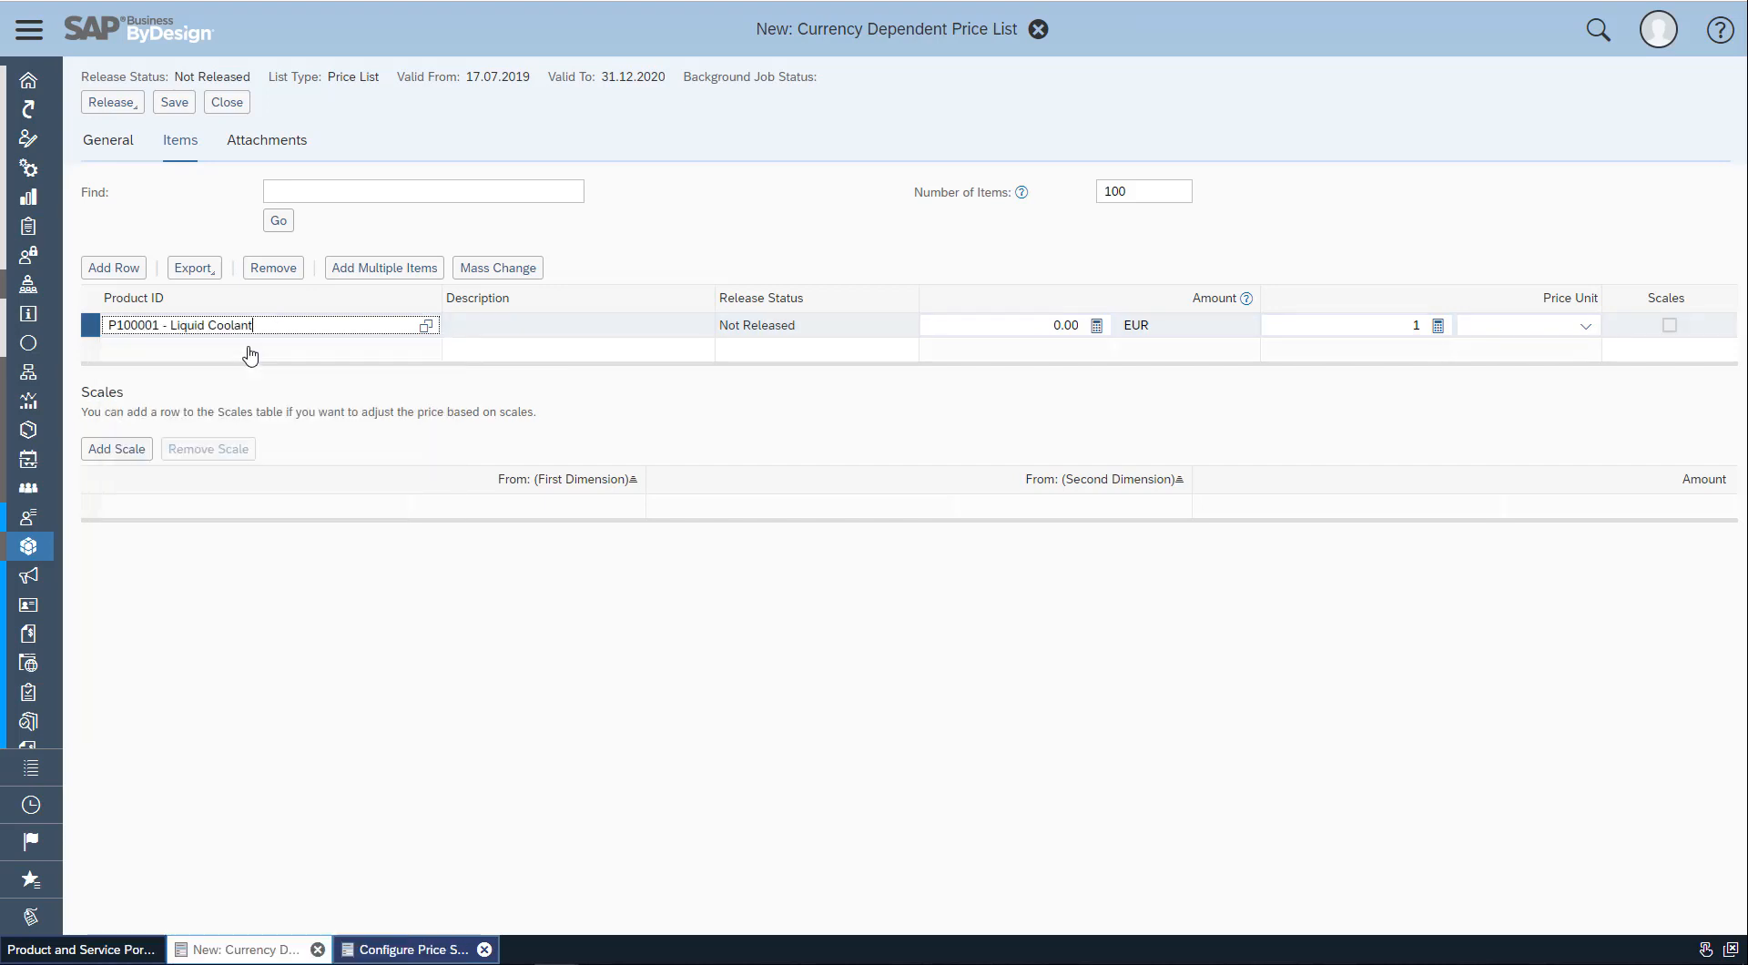
pyautogui.click(1084, 328)
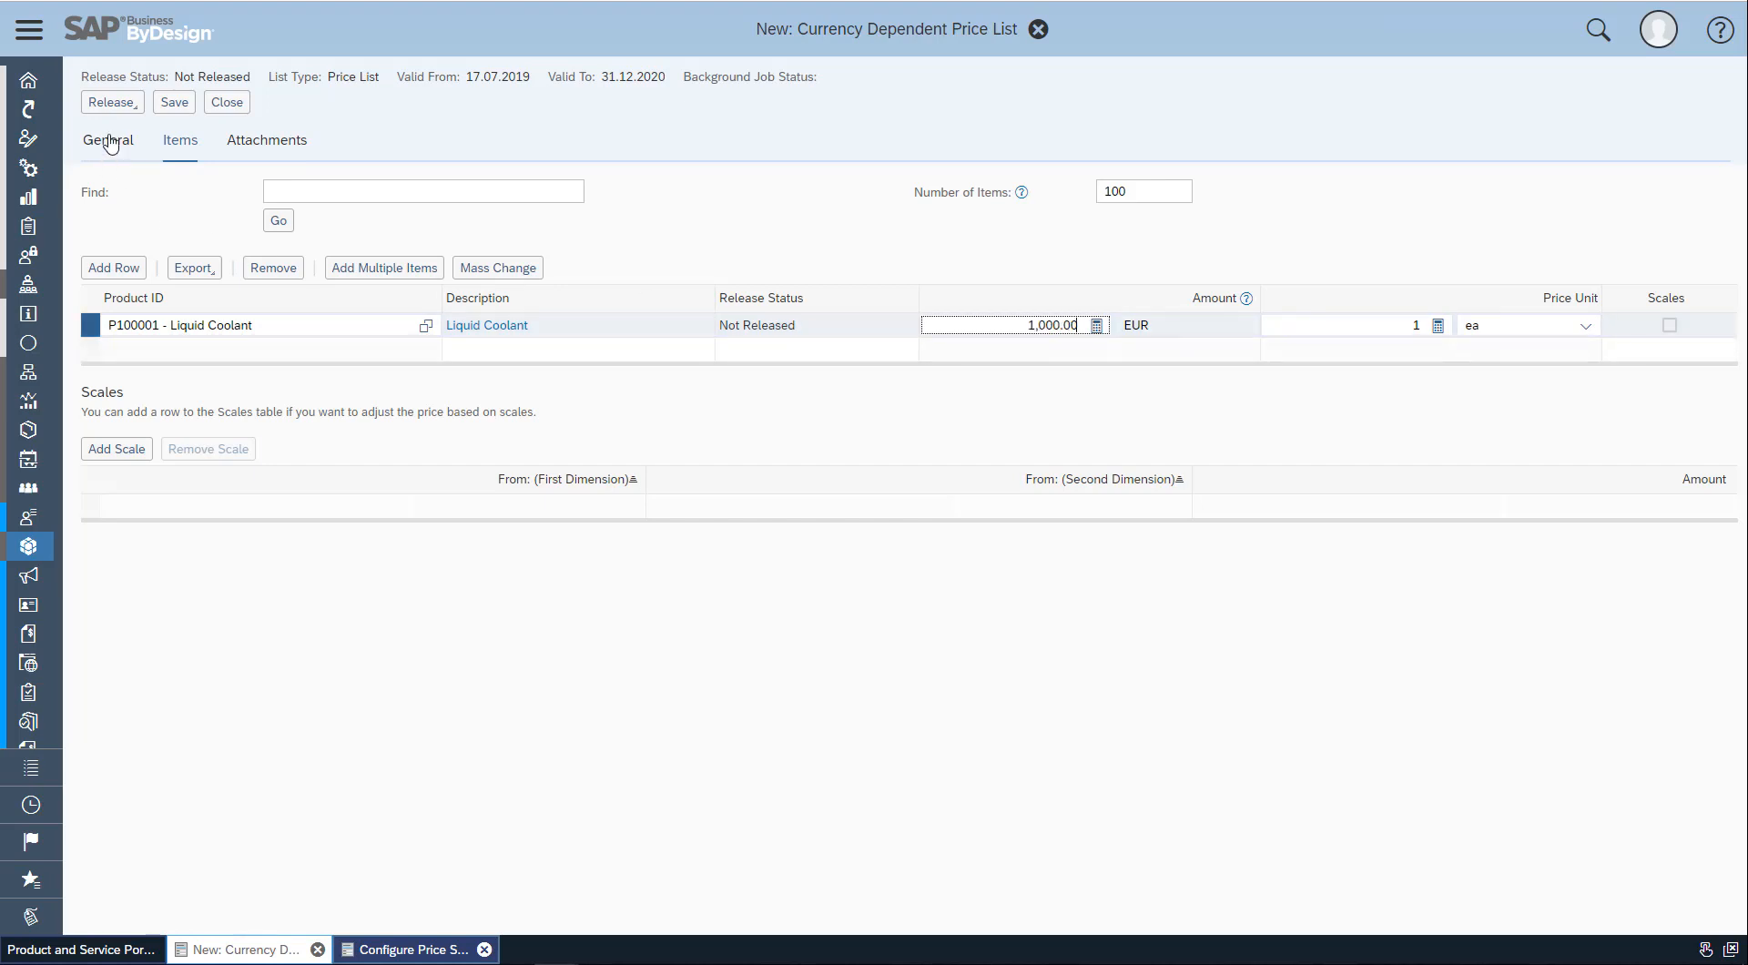
# Release and close the EUR currency dependent price list, and refresh the overview of price lists
pyautogui.click(113, 104)
pyautogui.click(124, 126)
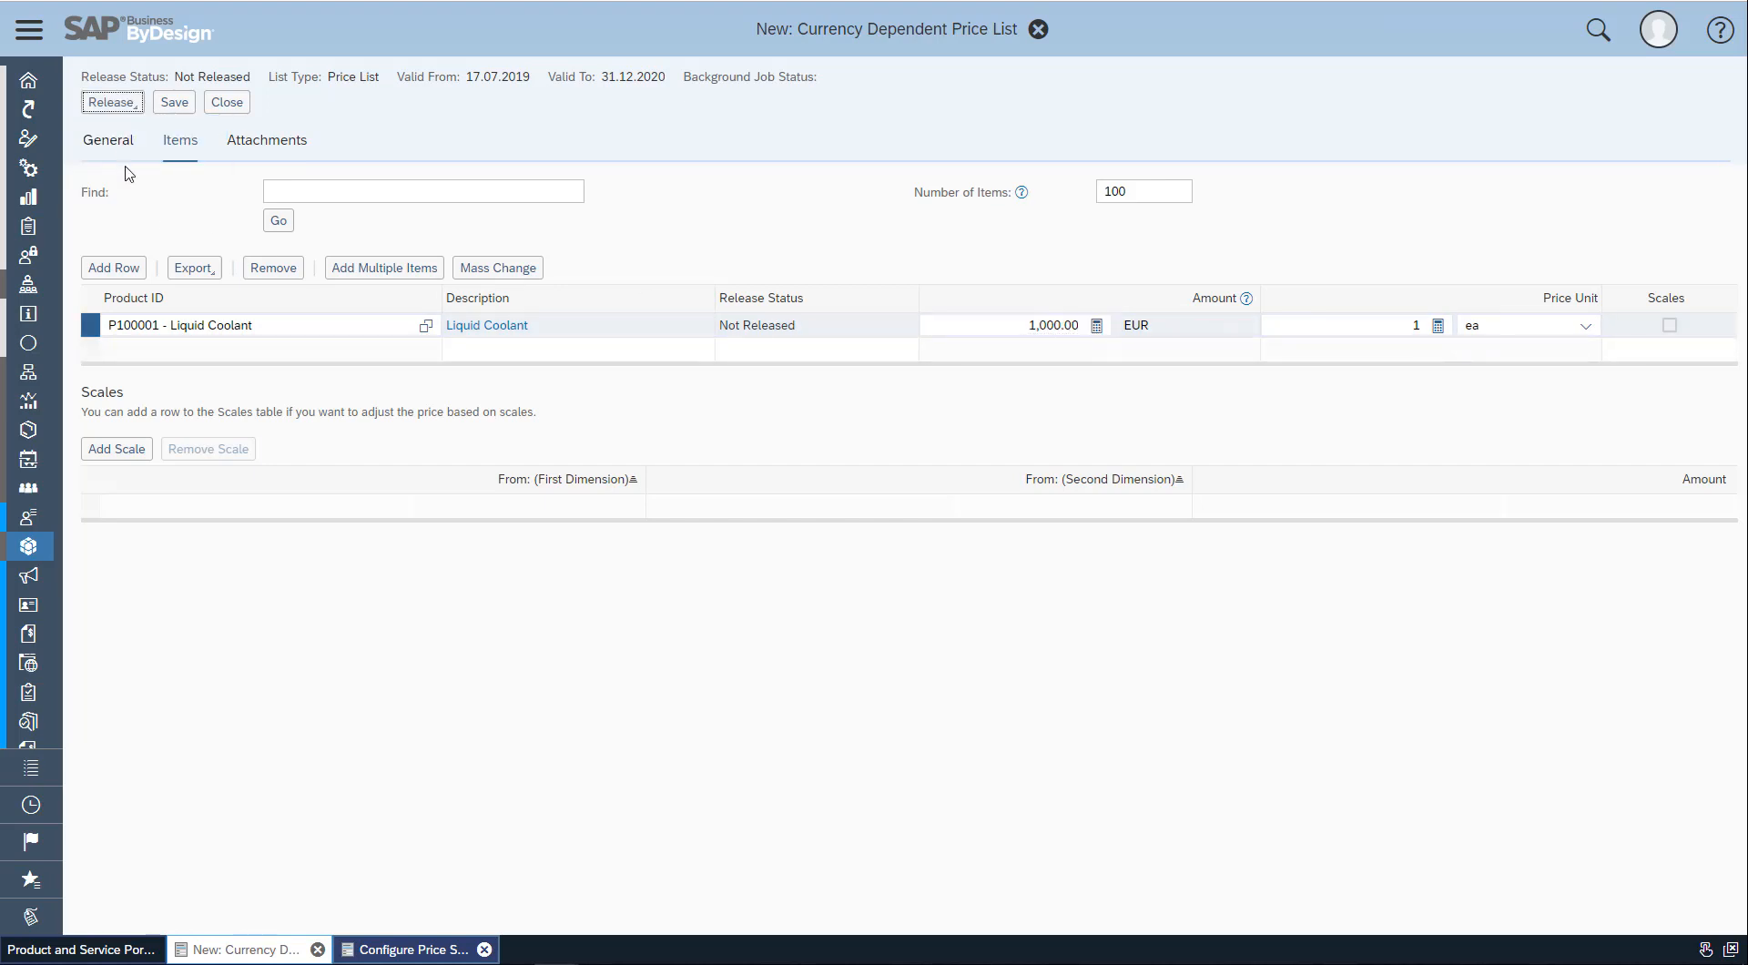
pyautogui.click(113, 141)
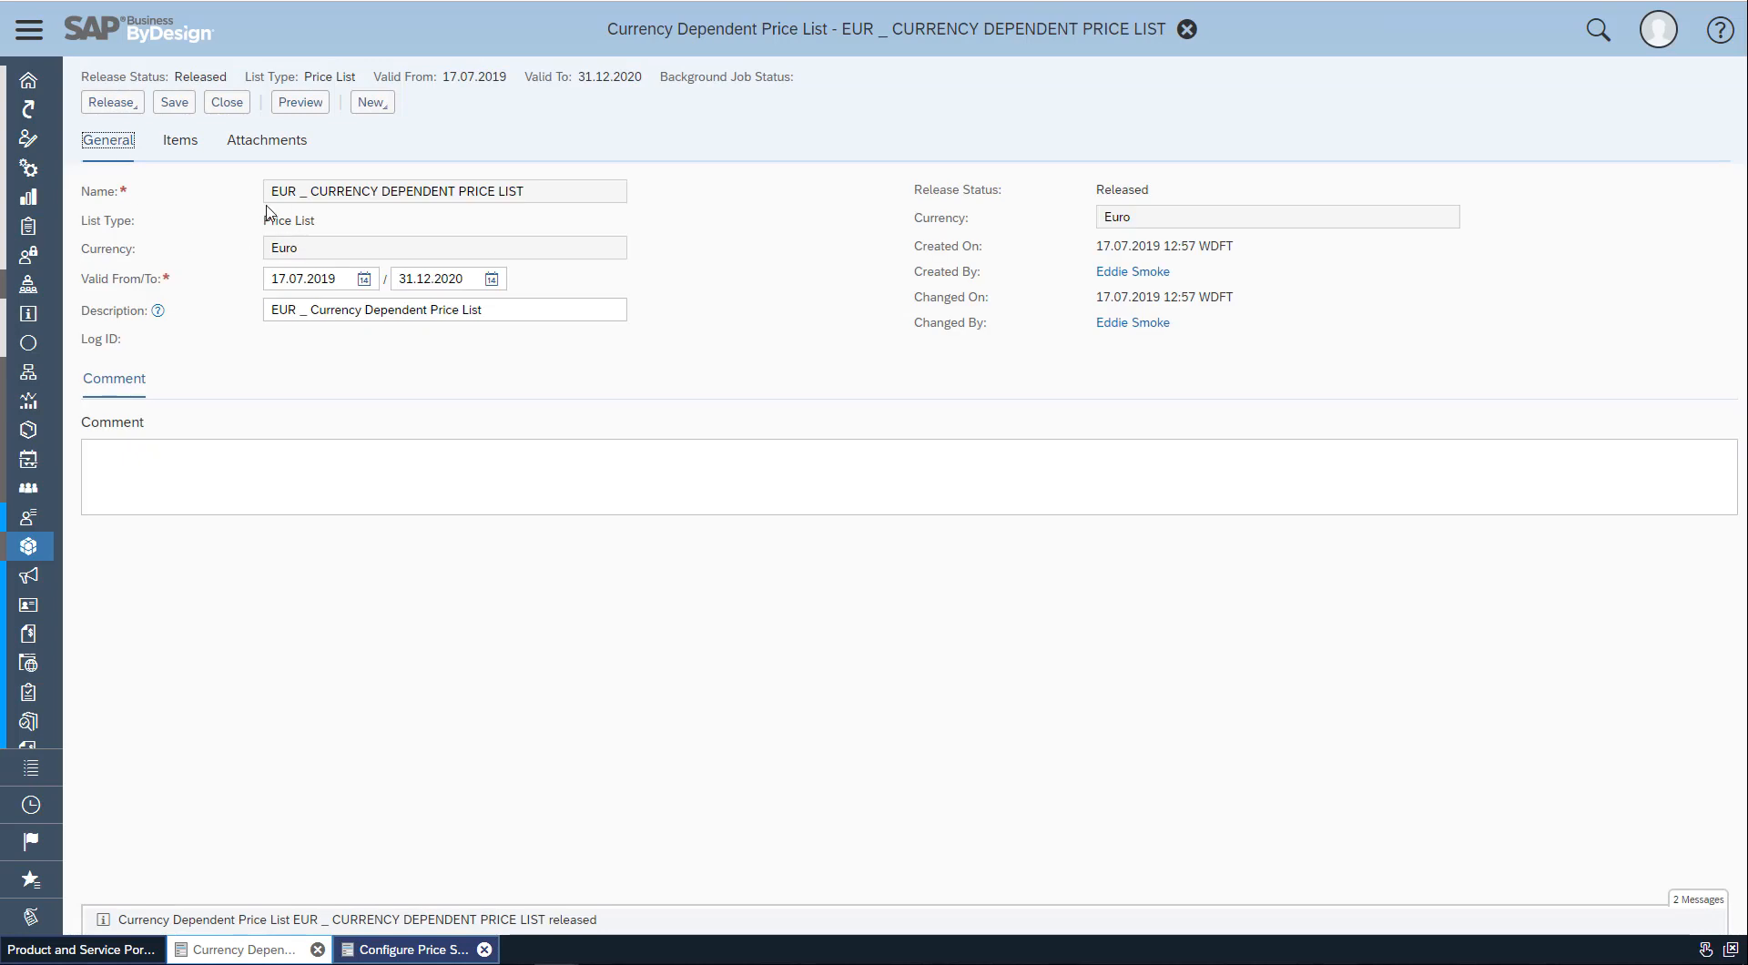
pyautogui.click(226, 104)
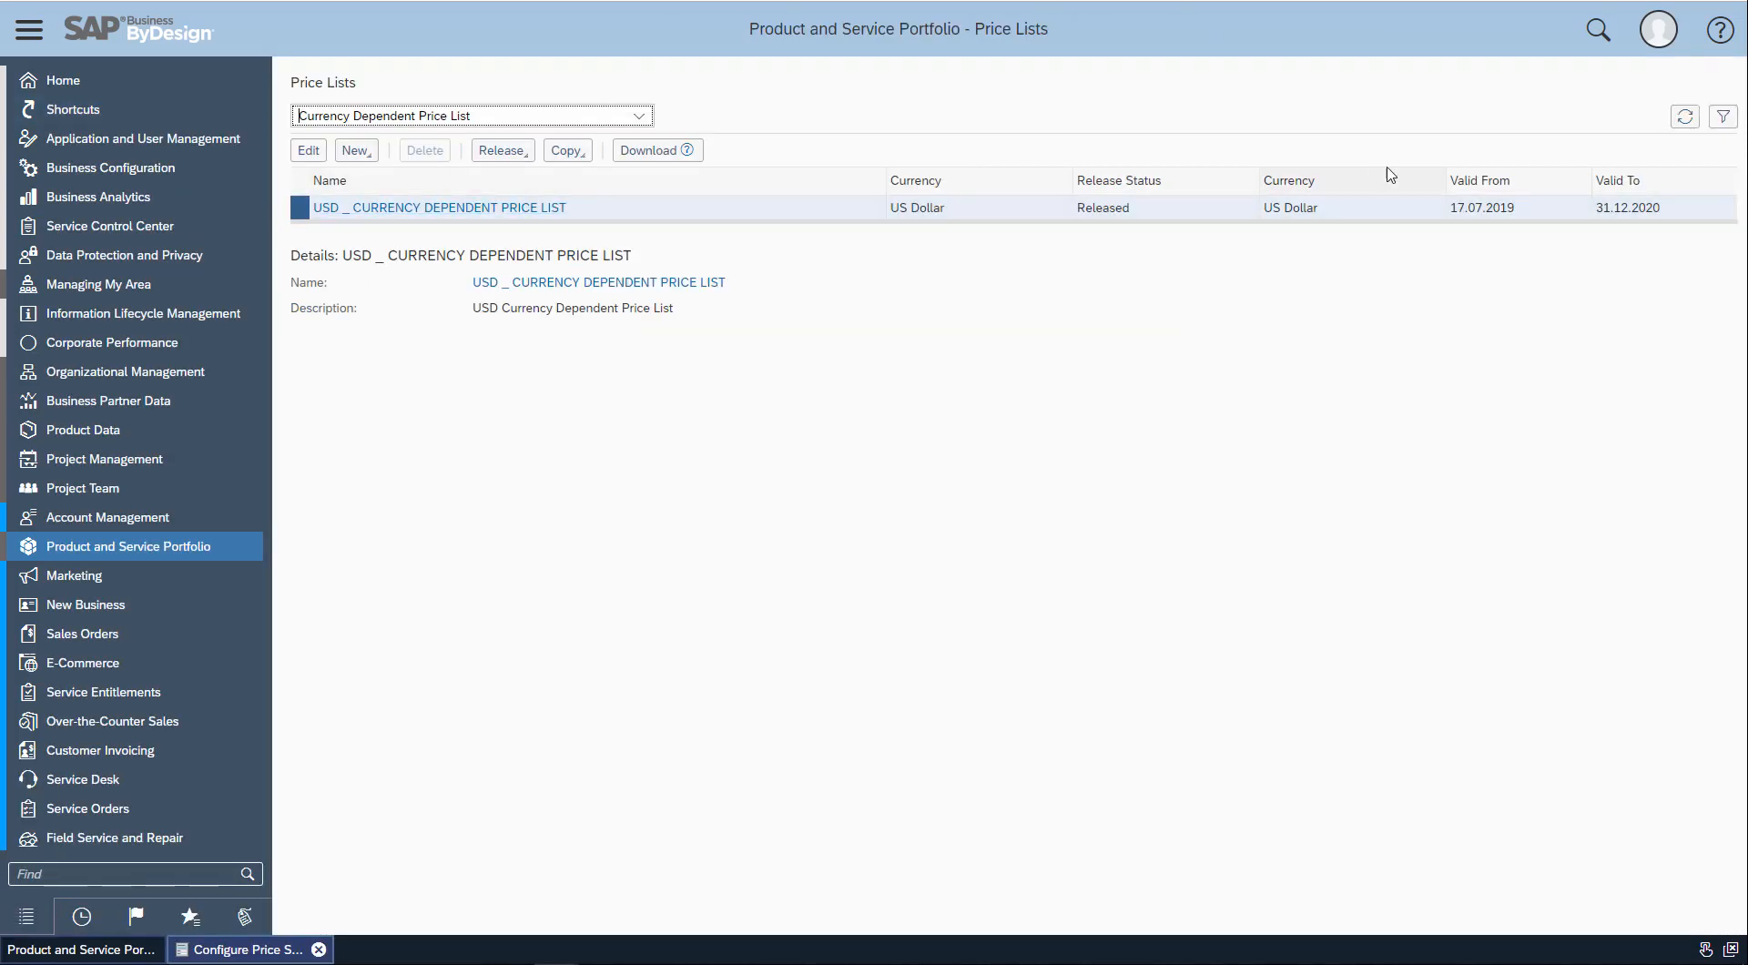
pyautogui.click(1685, 116)
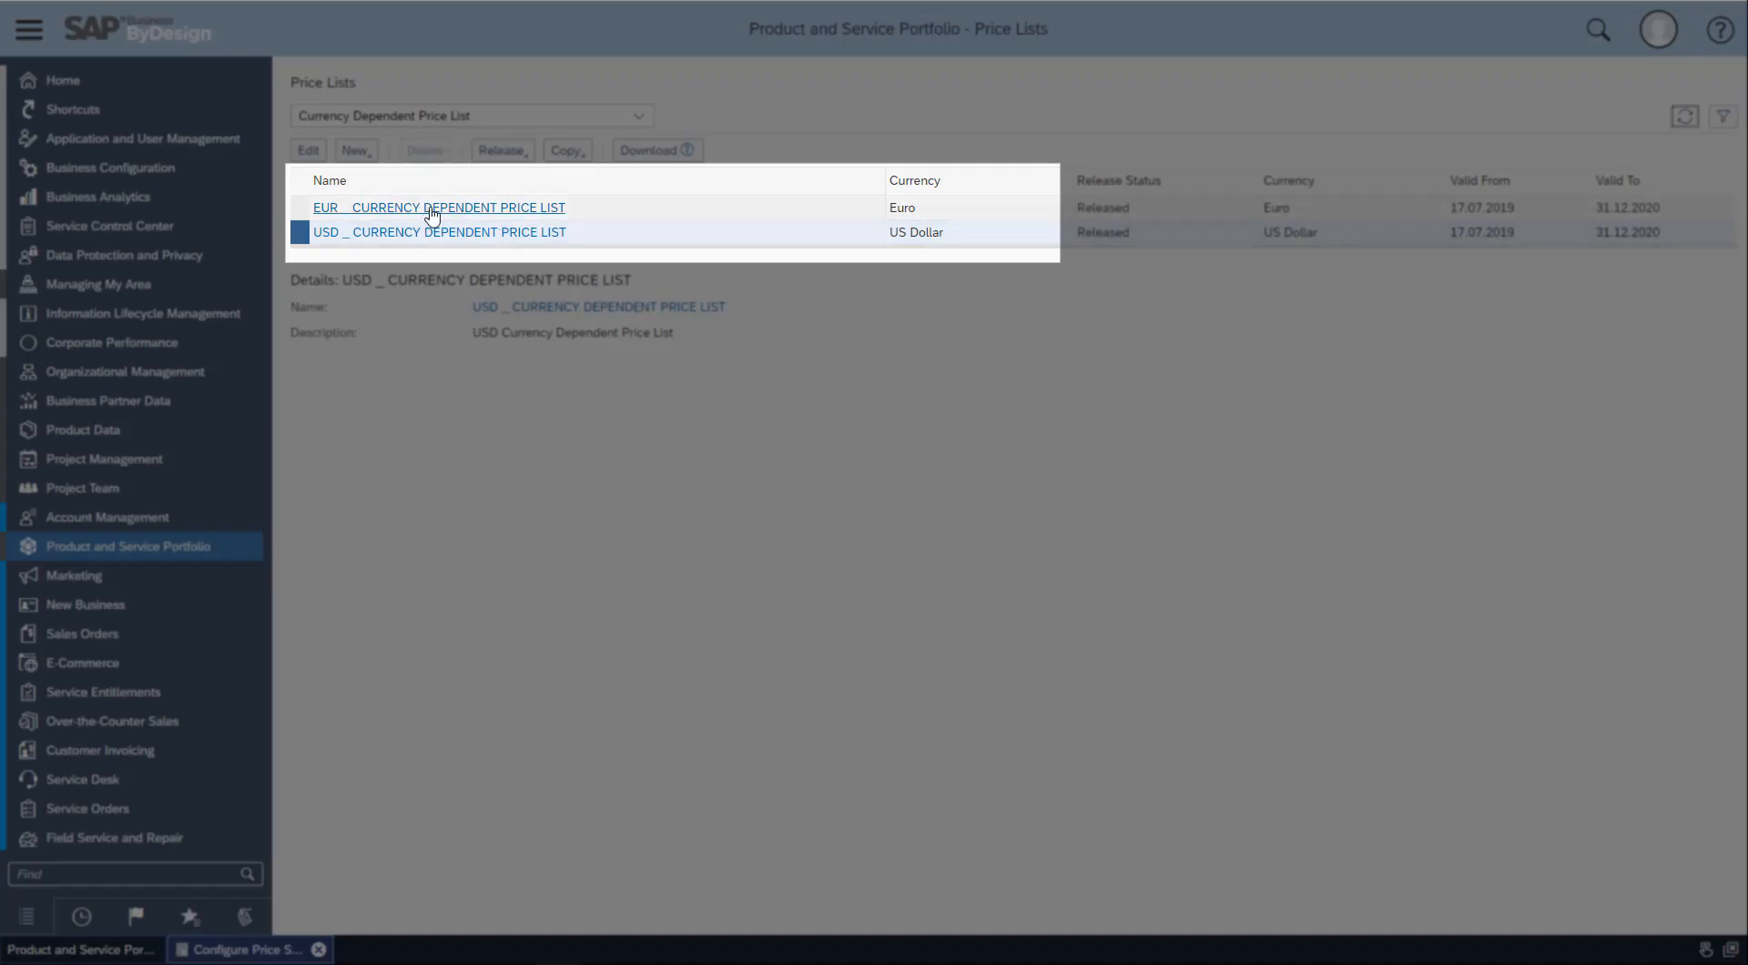
# Compare the currencies of the two price lists and examine the product item in the USD price list
pyautogui.moveTo(916, 207)
pyautogui.mouseDown()
pyautogui.moveTo(889, 207)
pyautogui.moveTo(917, 236)
pyautogui.mouseUp()
pyautogui.click(893, 234)
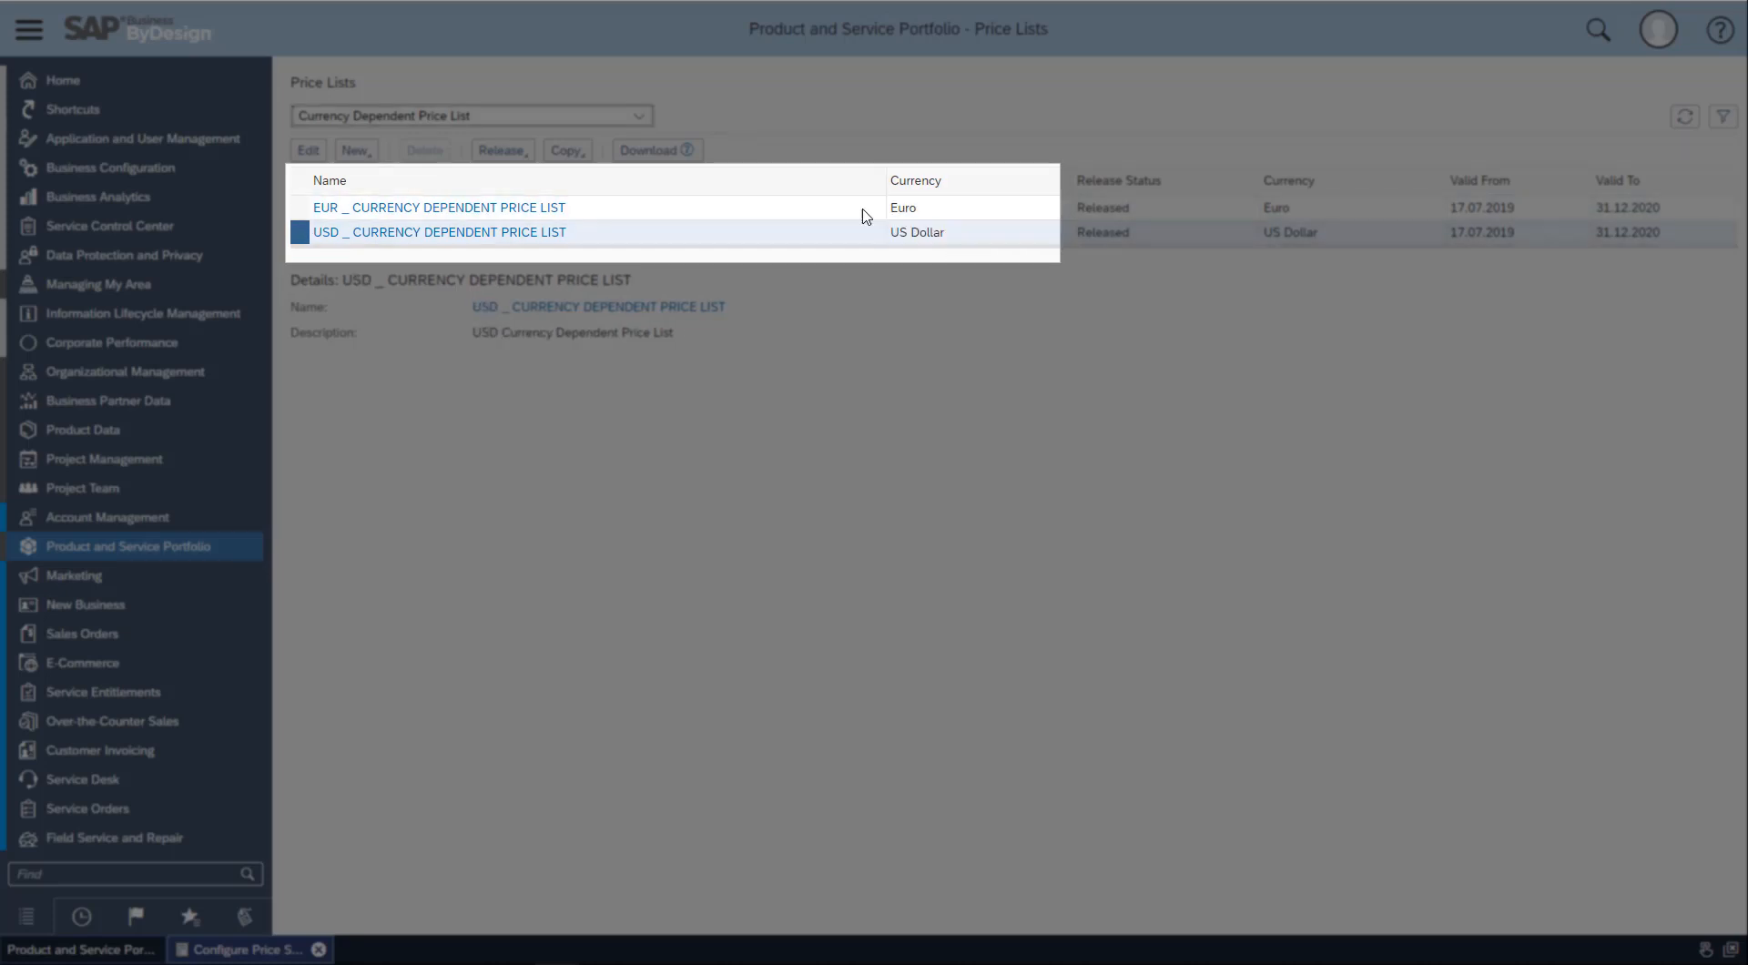
pyautogui.click(310, 151)
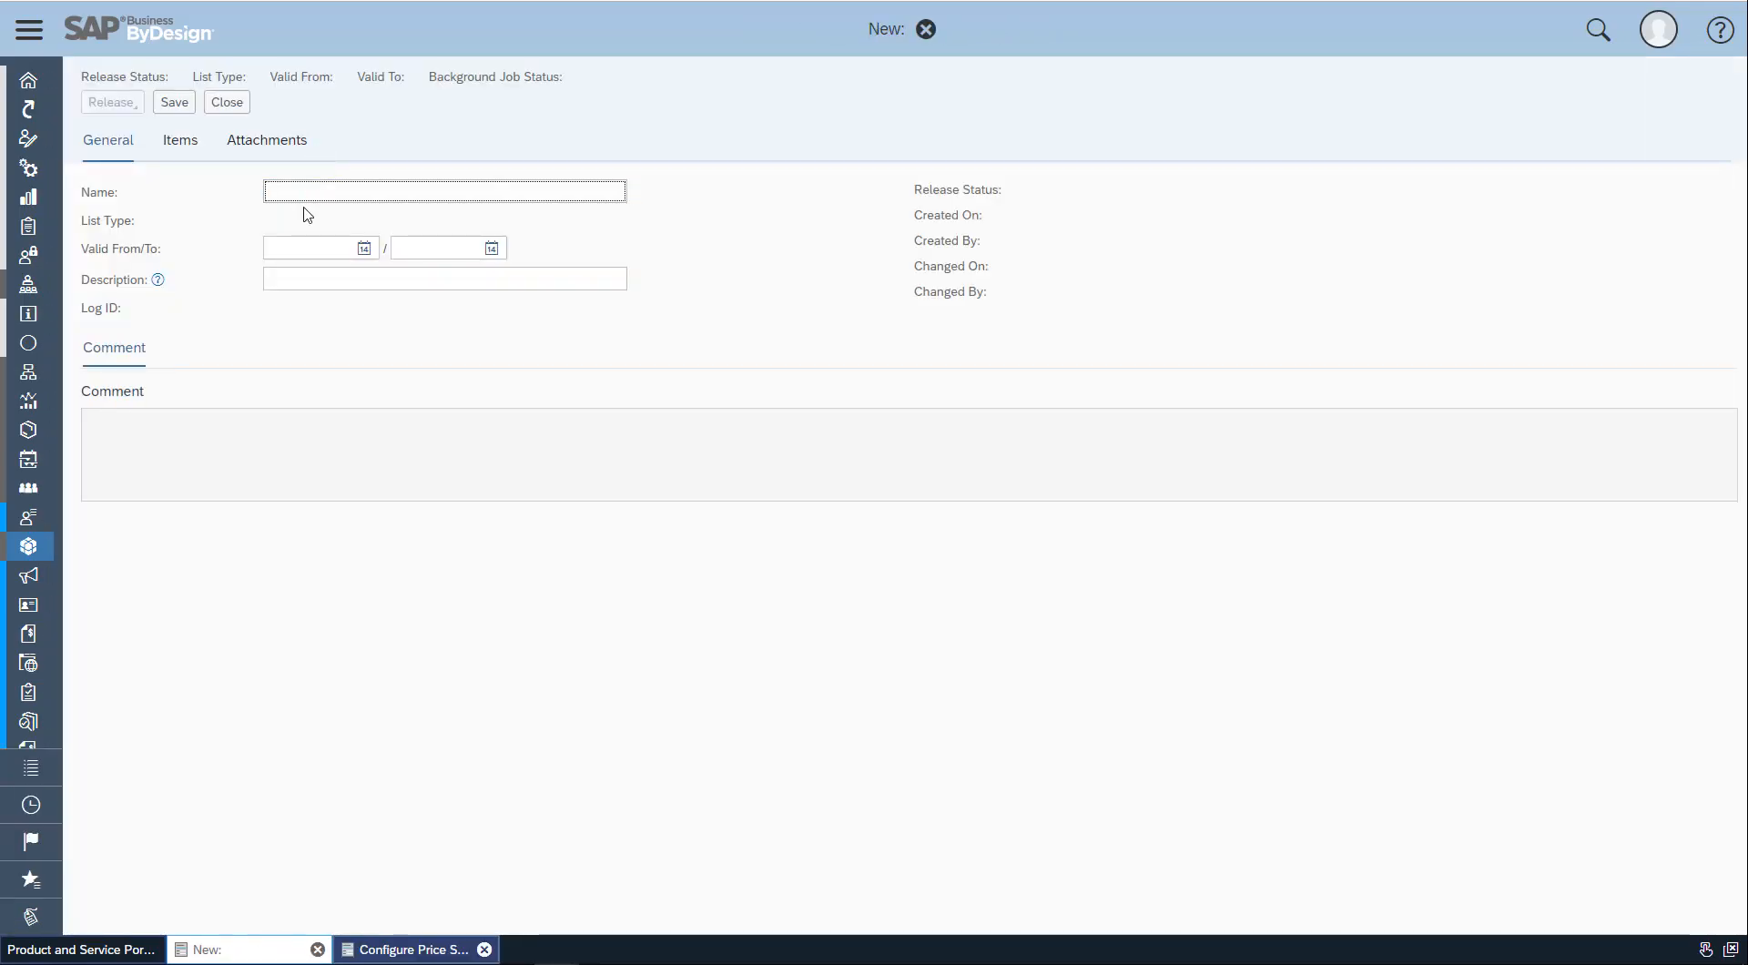
pyautogui.click(180, 142)
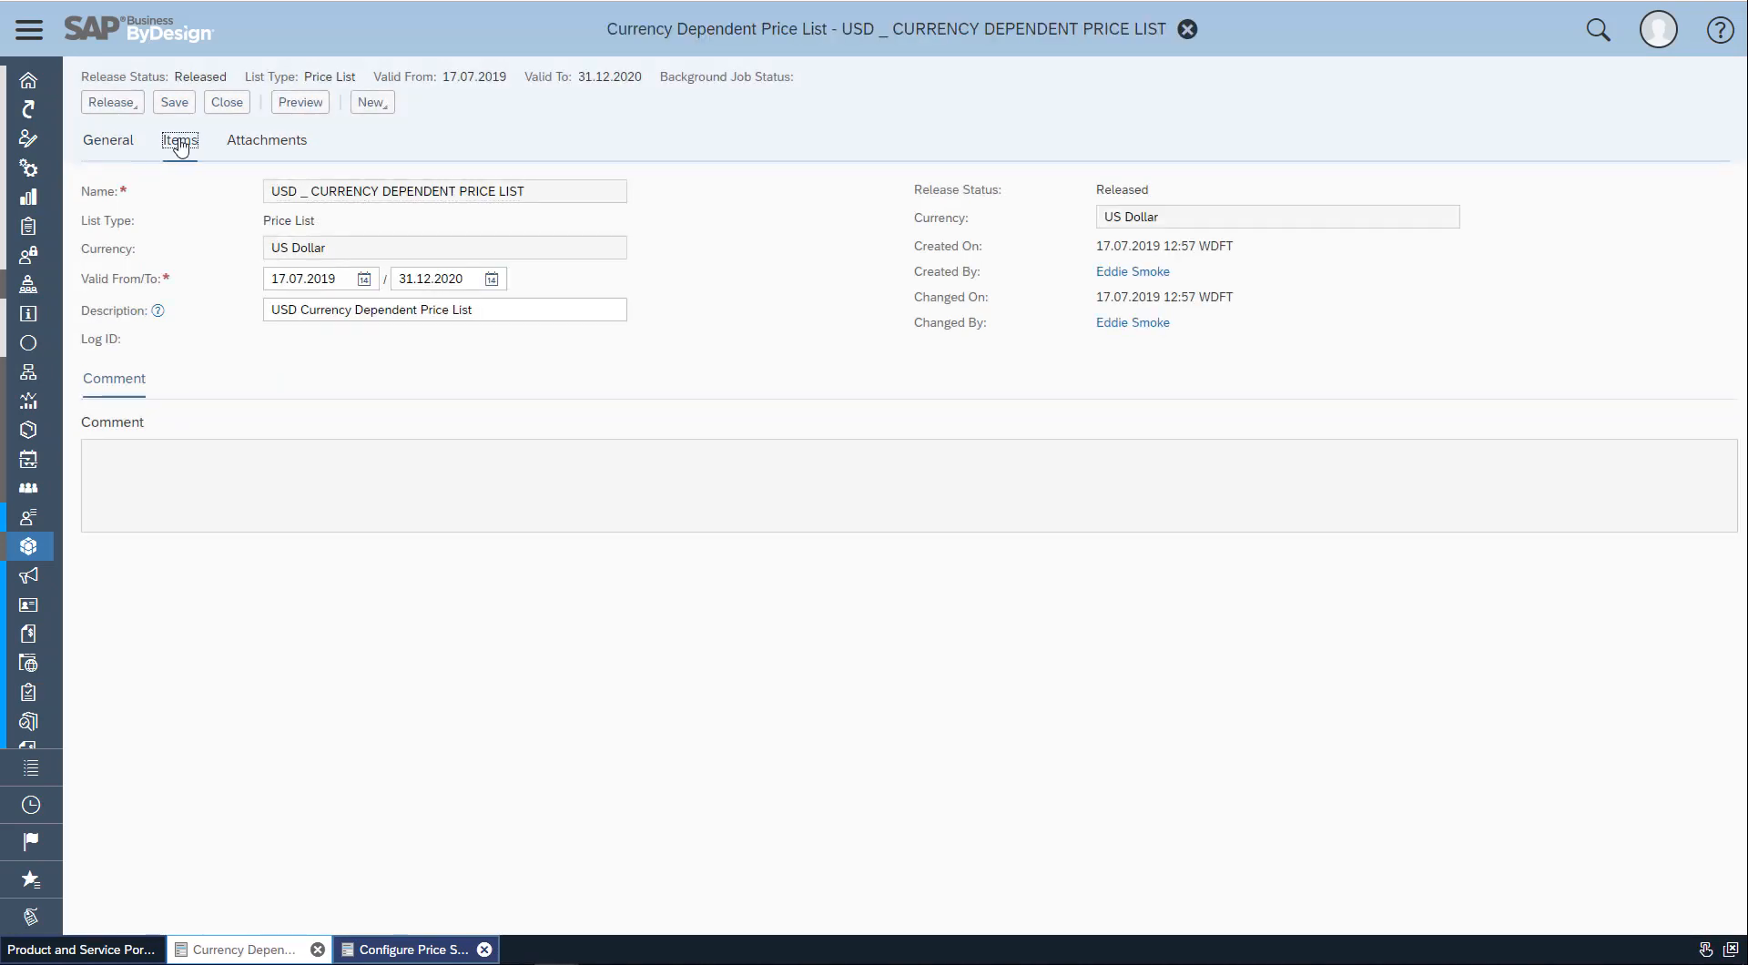
pyautogui.click(157, 325)
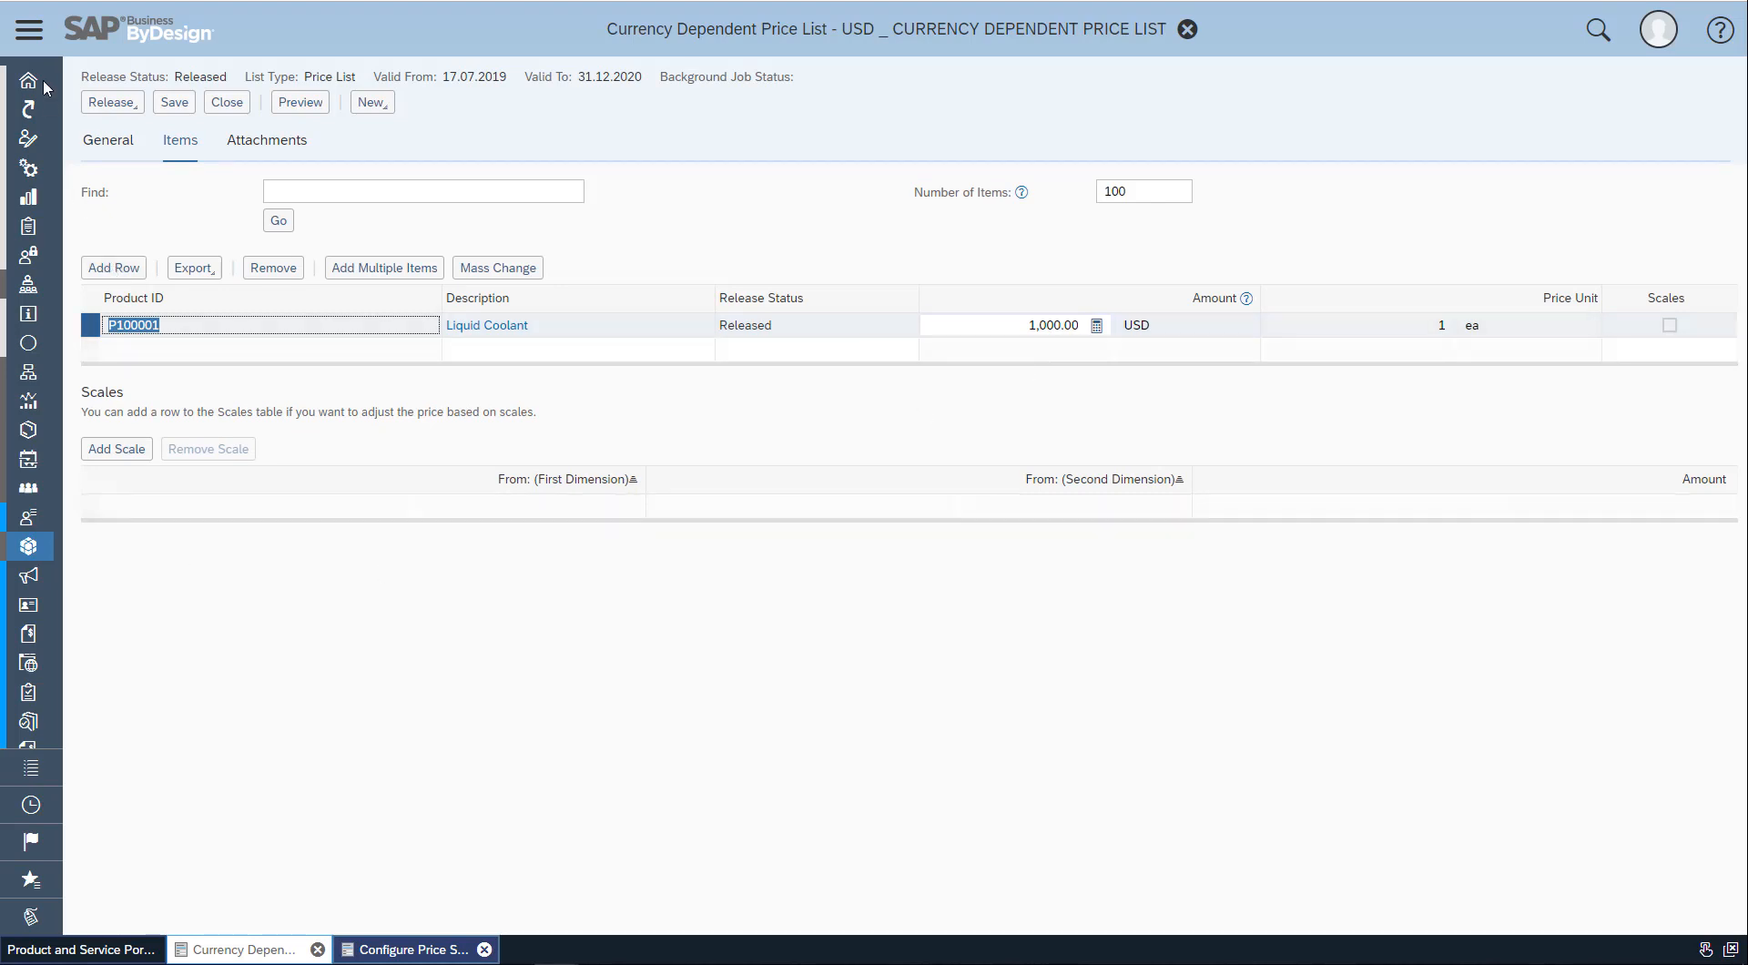
# Start a new sales order for Silverstar Wholesale Corp with one unit of product P100001 (Liquid Coolant)
pyautogui.moveTo(41, 82)
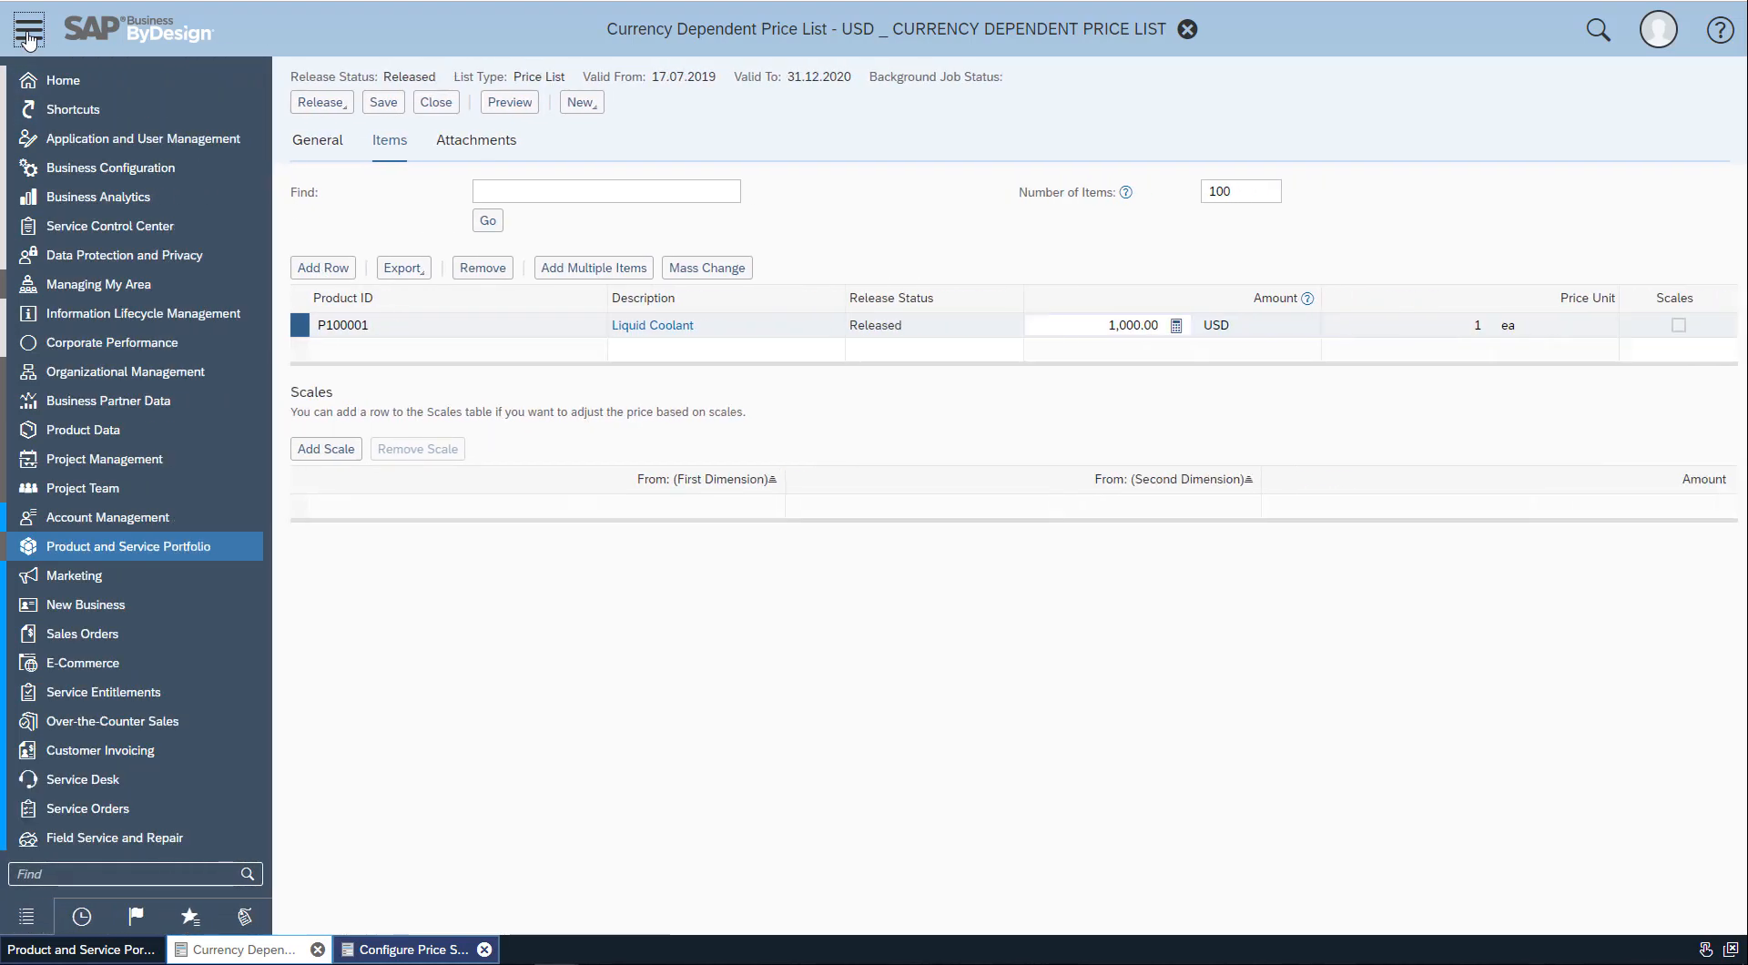
pyautogui.moveTo(92, 649)
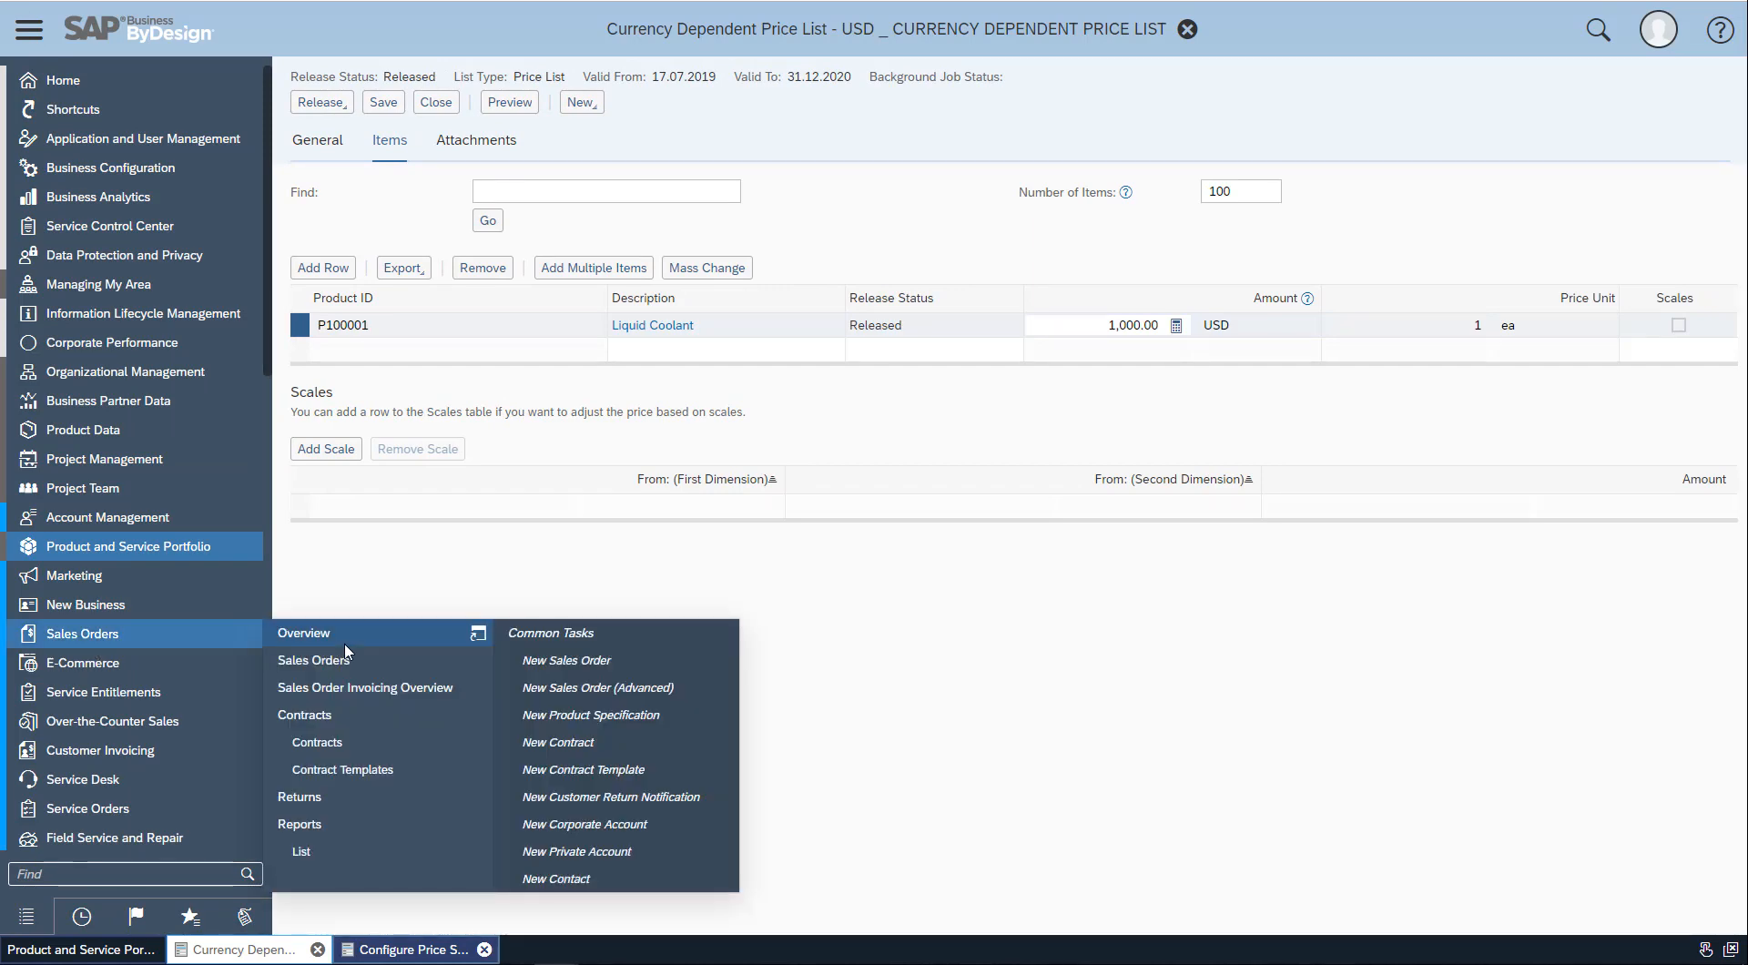
pyautogui.click(532, 663)
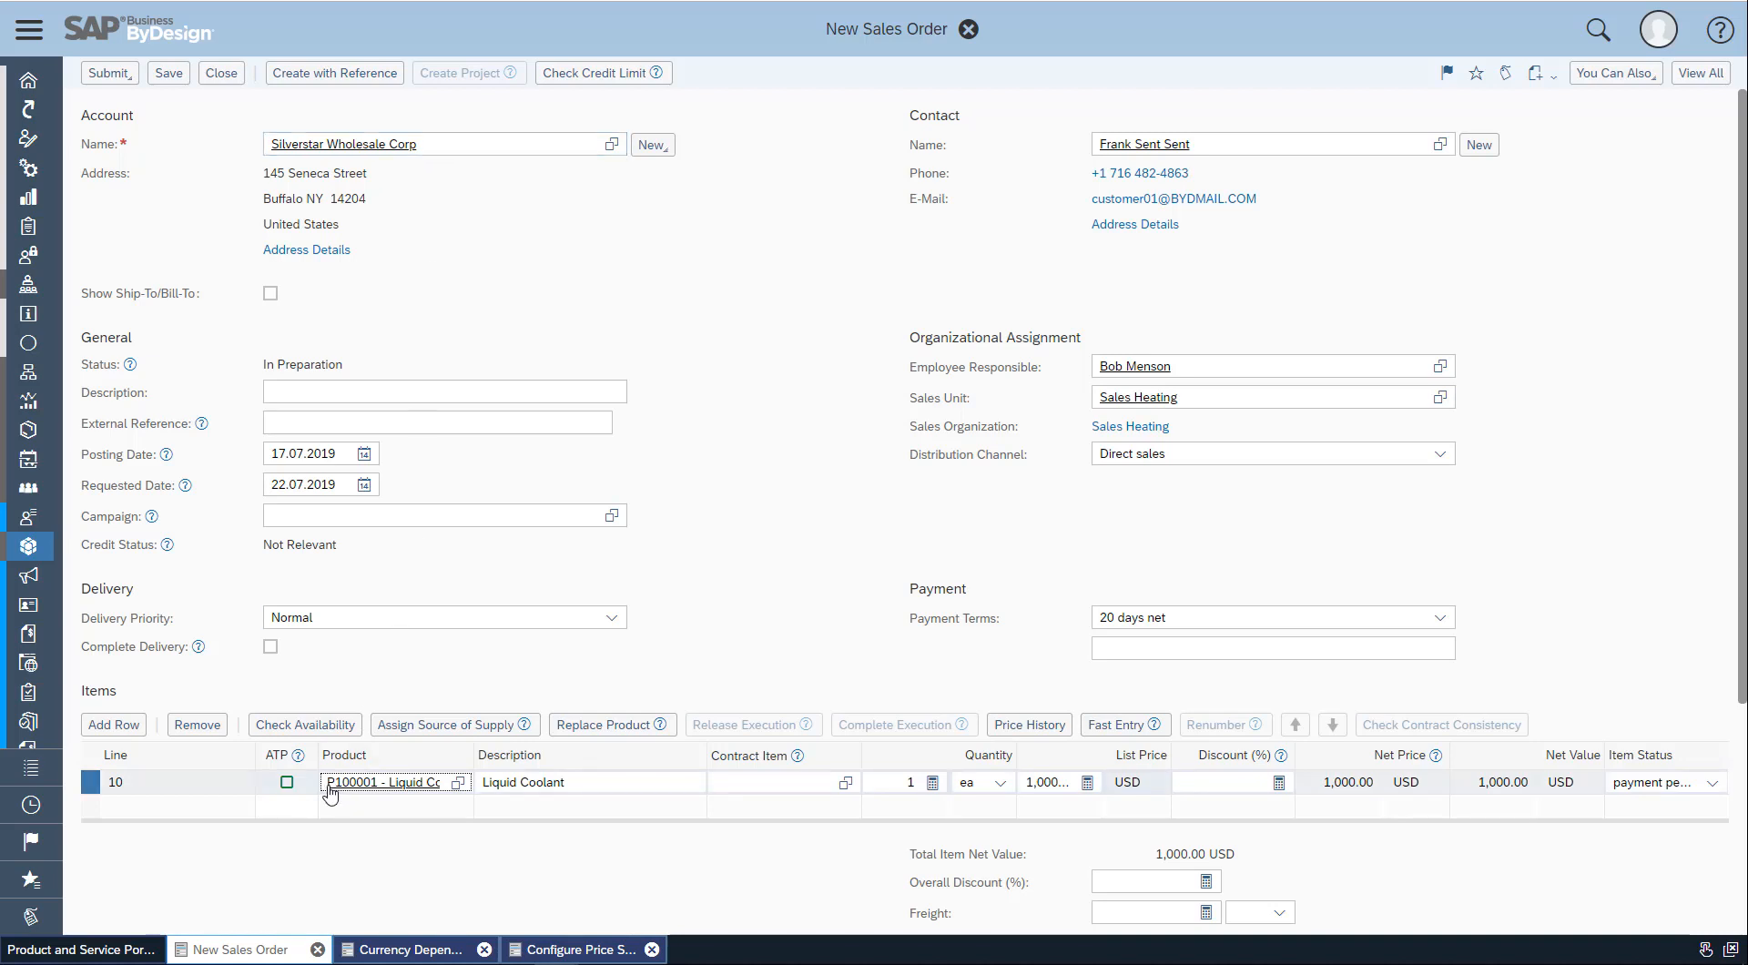
pyautogui.moveTo(357, 788); pyautogui.dragTo(408, 787)
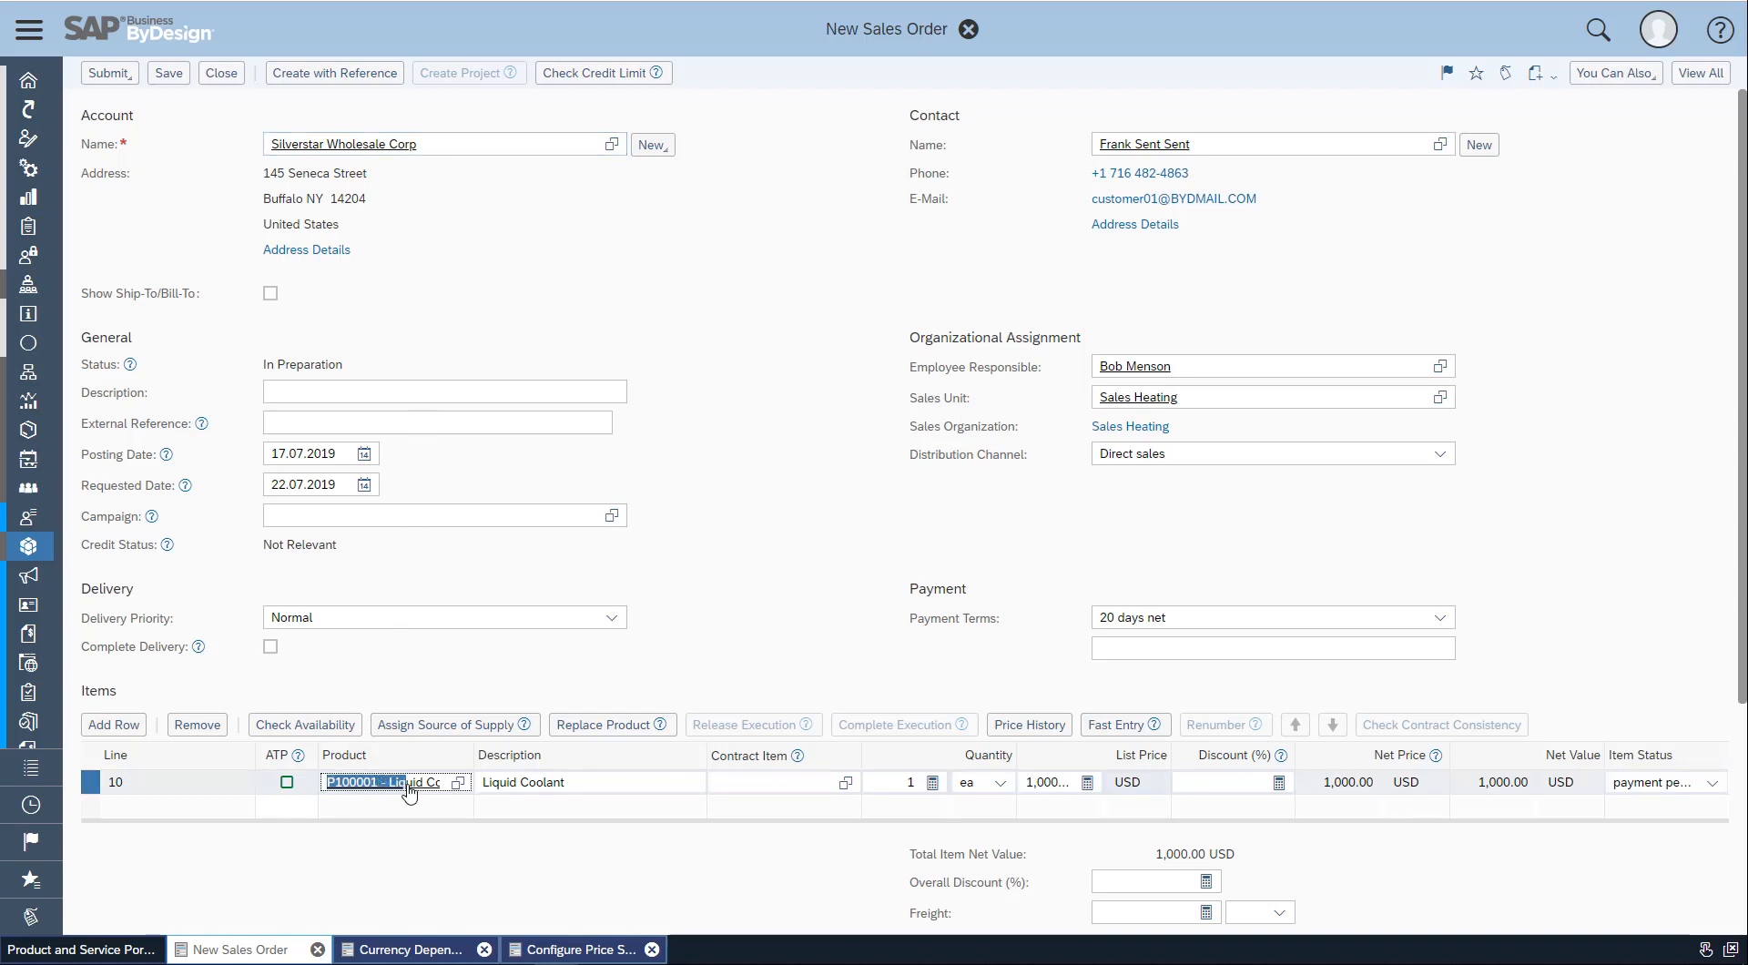
pyautogui.click(1112, 785)
# Show the full sales order view and expand all item price components to examine the Liquid Coolant list price
pyautogui.click(1700, 71)
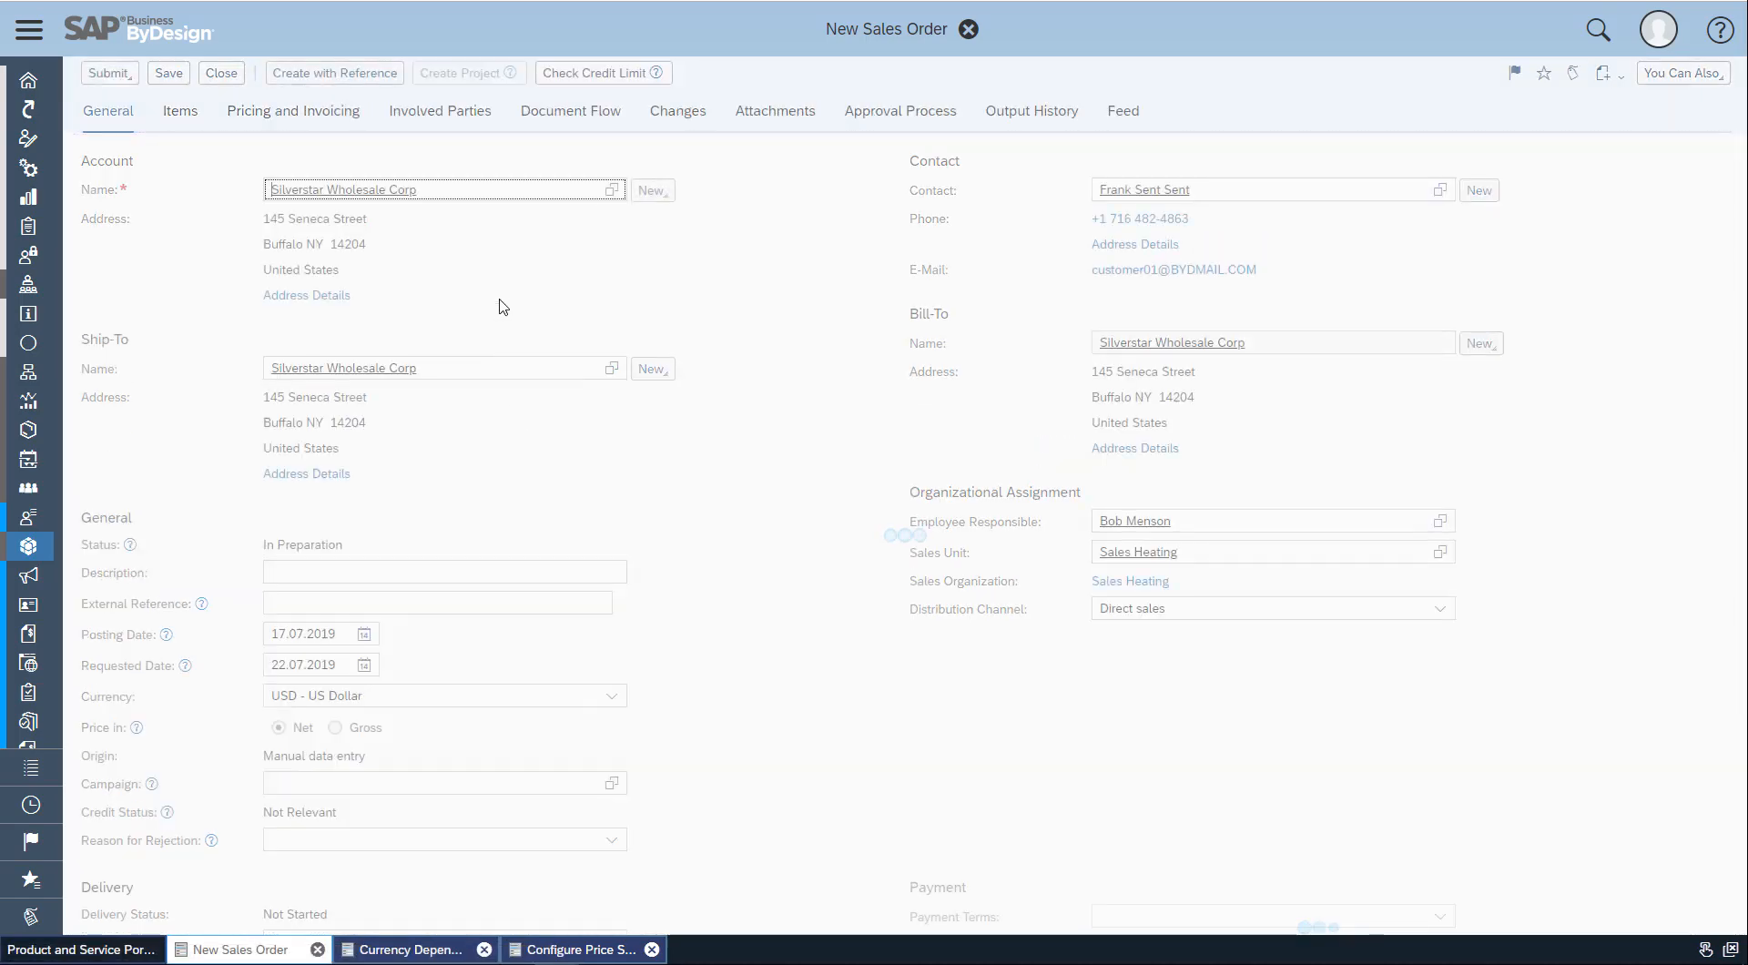
pyautogui.click(323, 114)
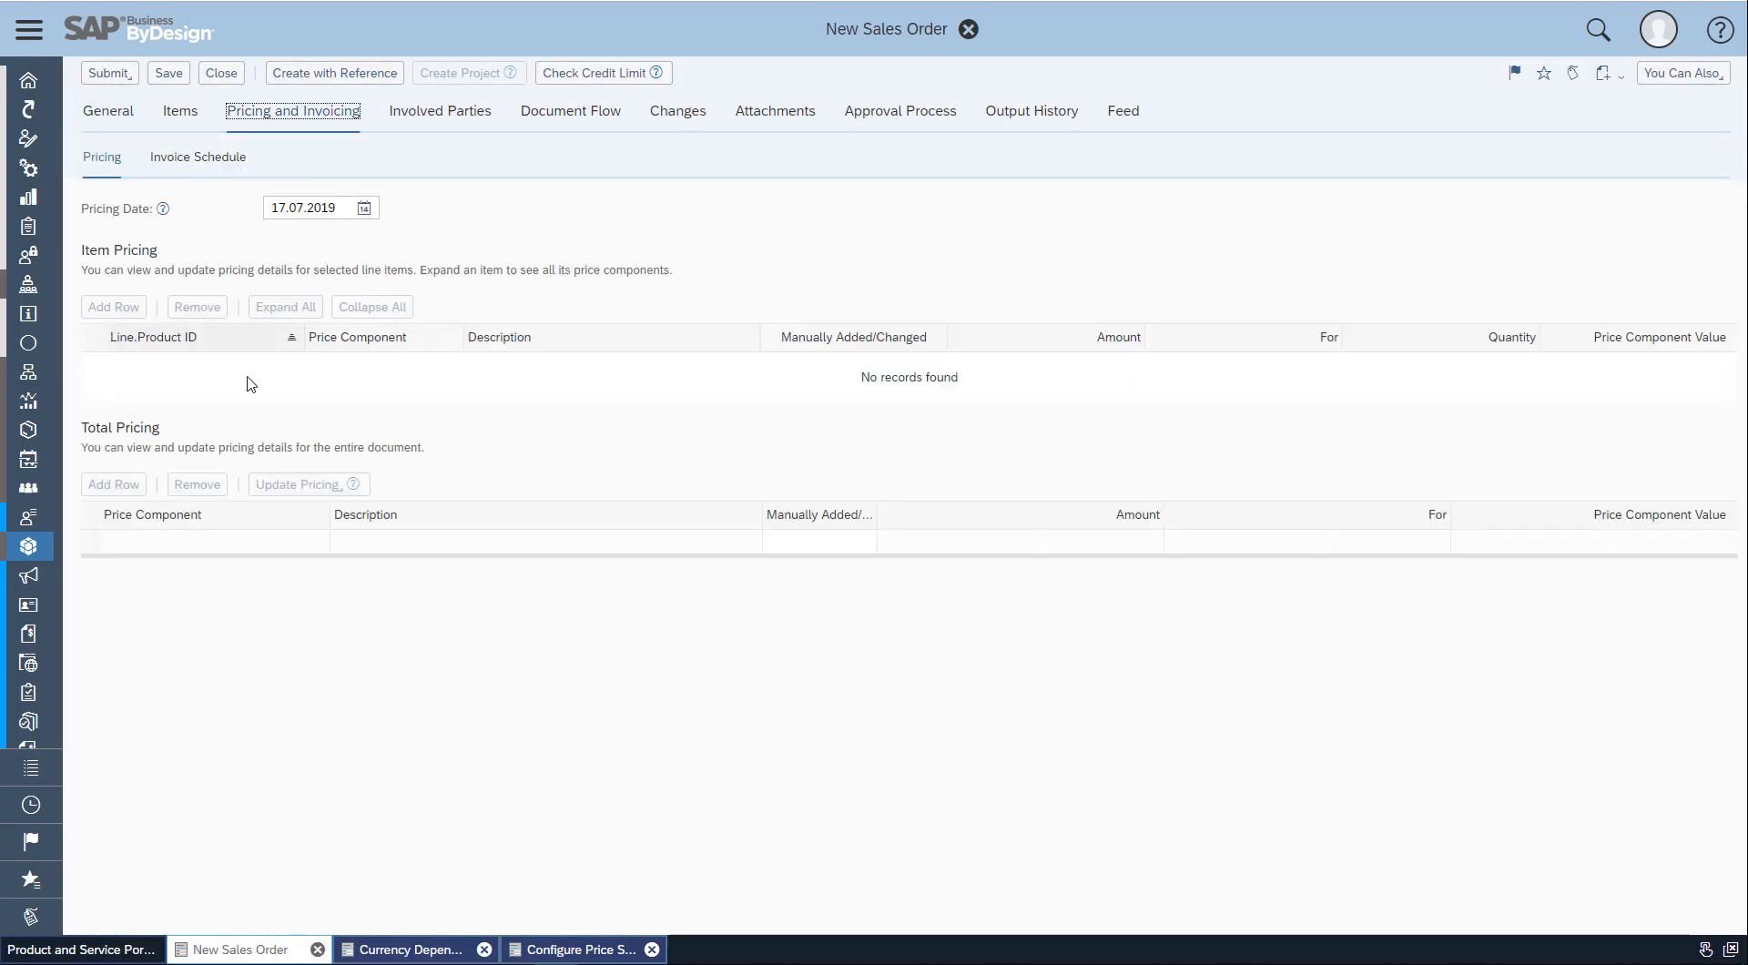
pyautogui.click(261, 312)
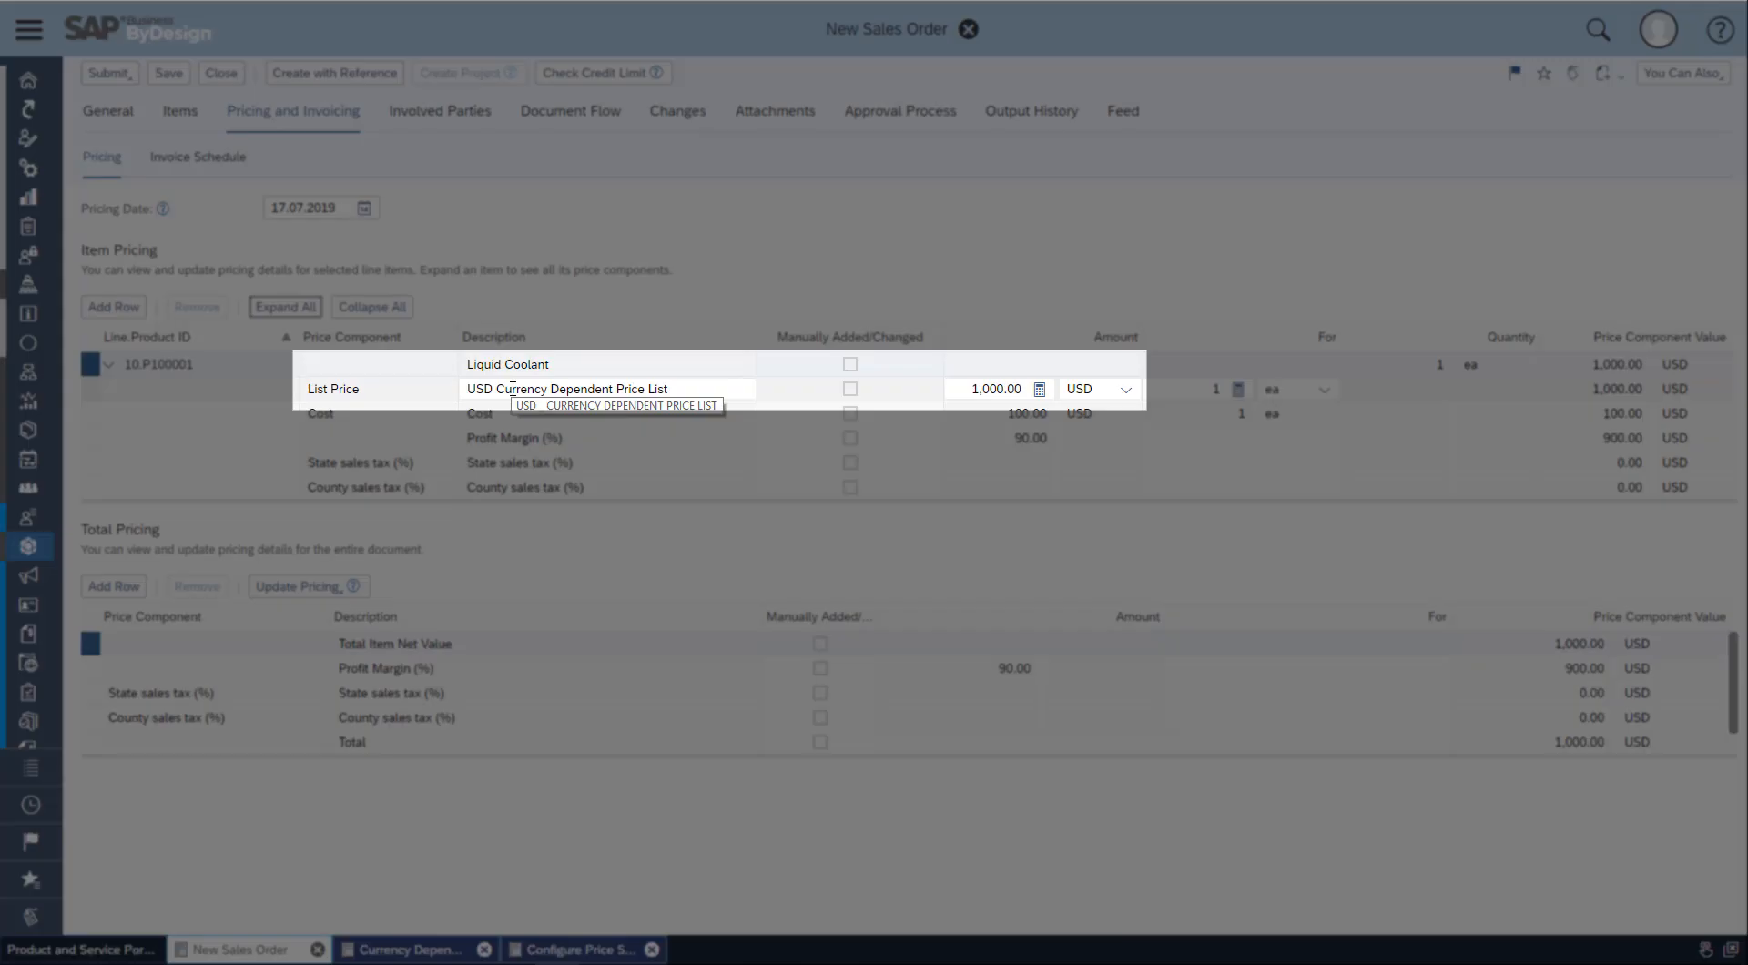
pyautogui.click(1010, 389)
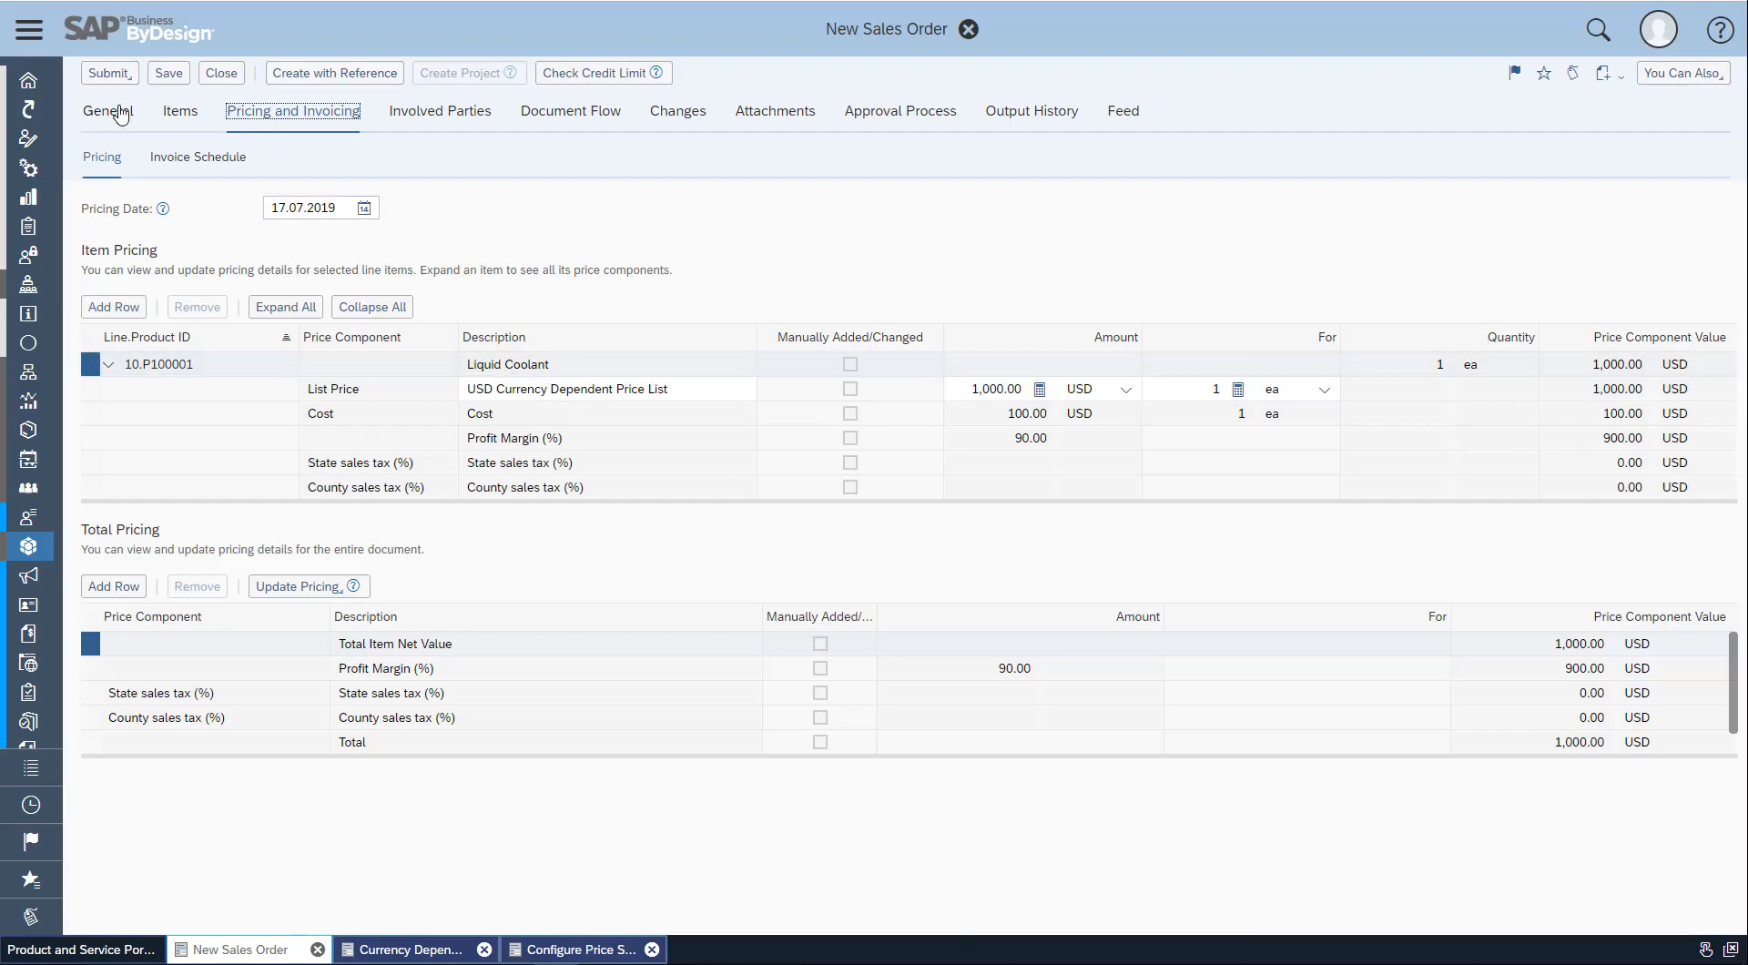
# Change the sales order currency to EUR - Euro and return to its pricing details
pyautogui.click(121, 115)
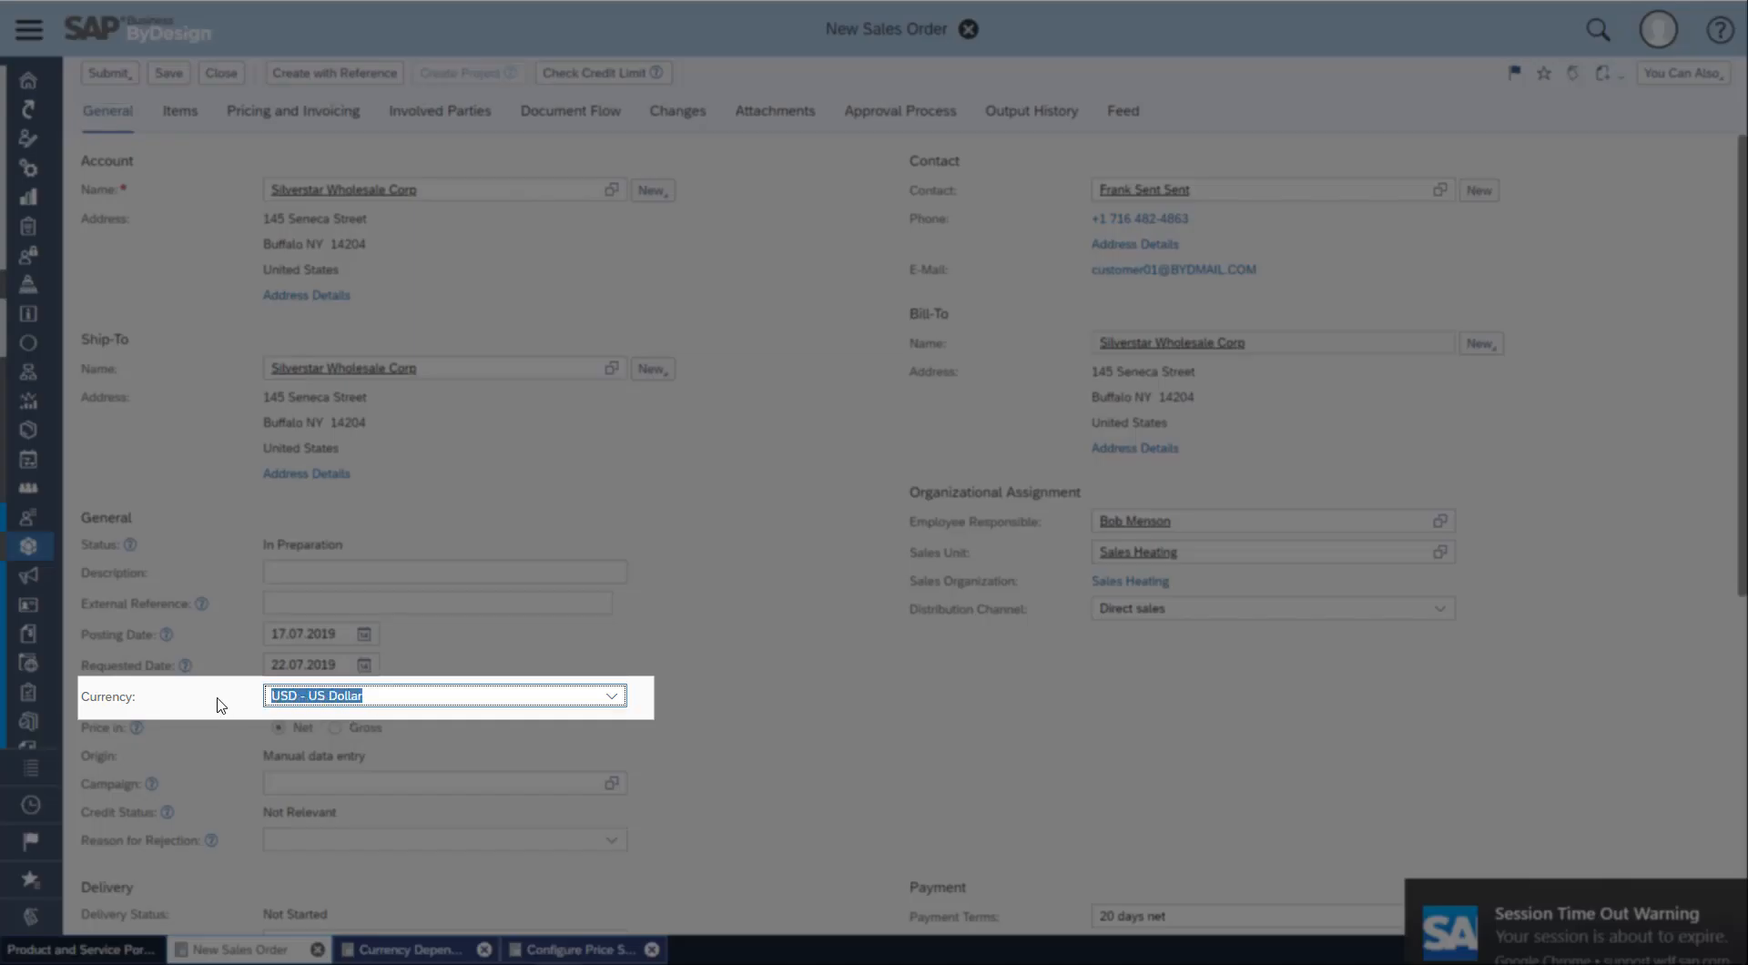
pyautogui.write('E')
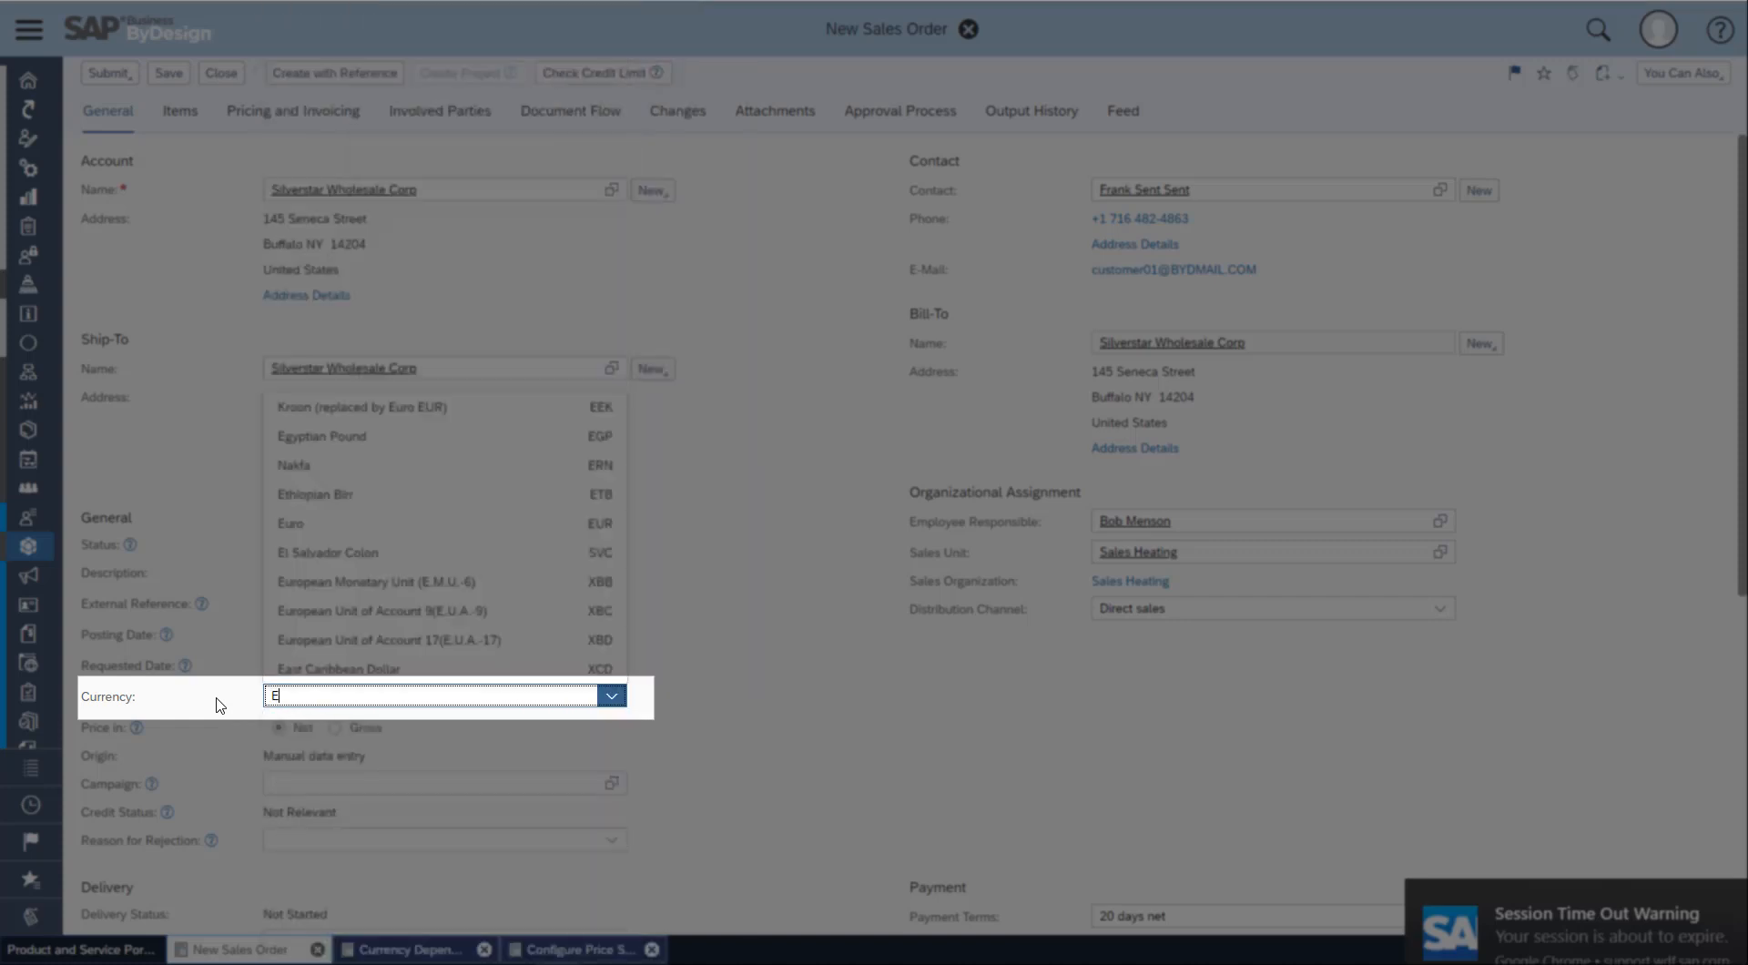
pyautogui.write('UR')
pyautogui.click(339, 715)
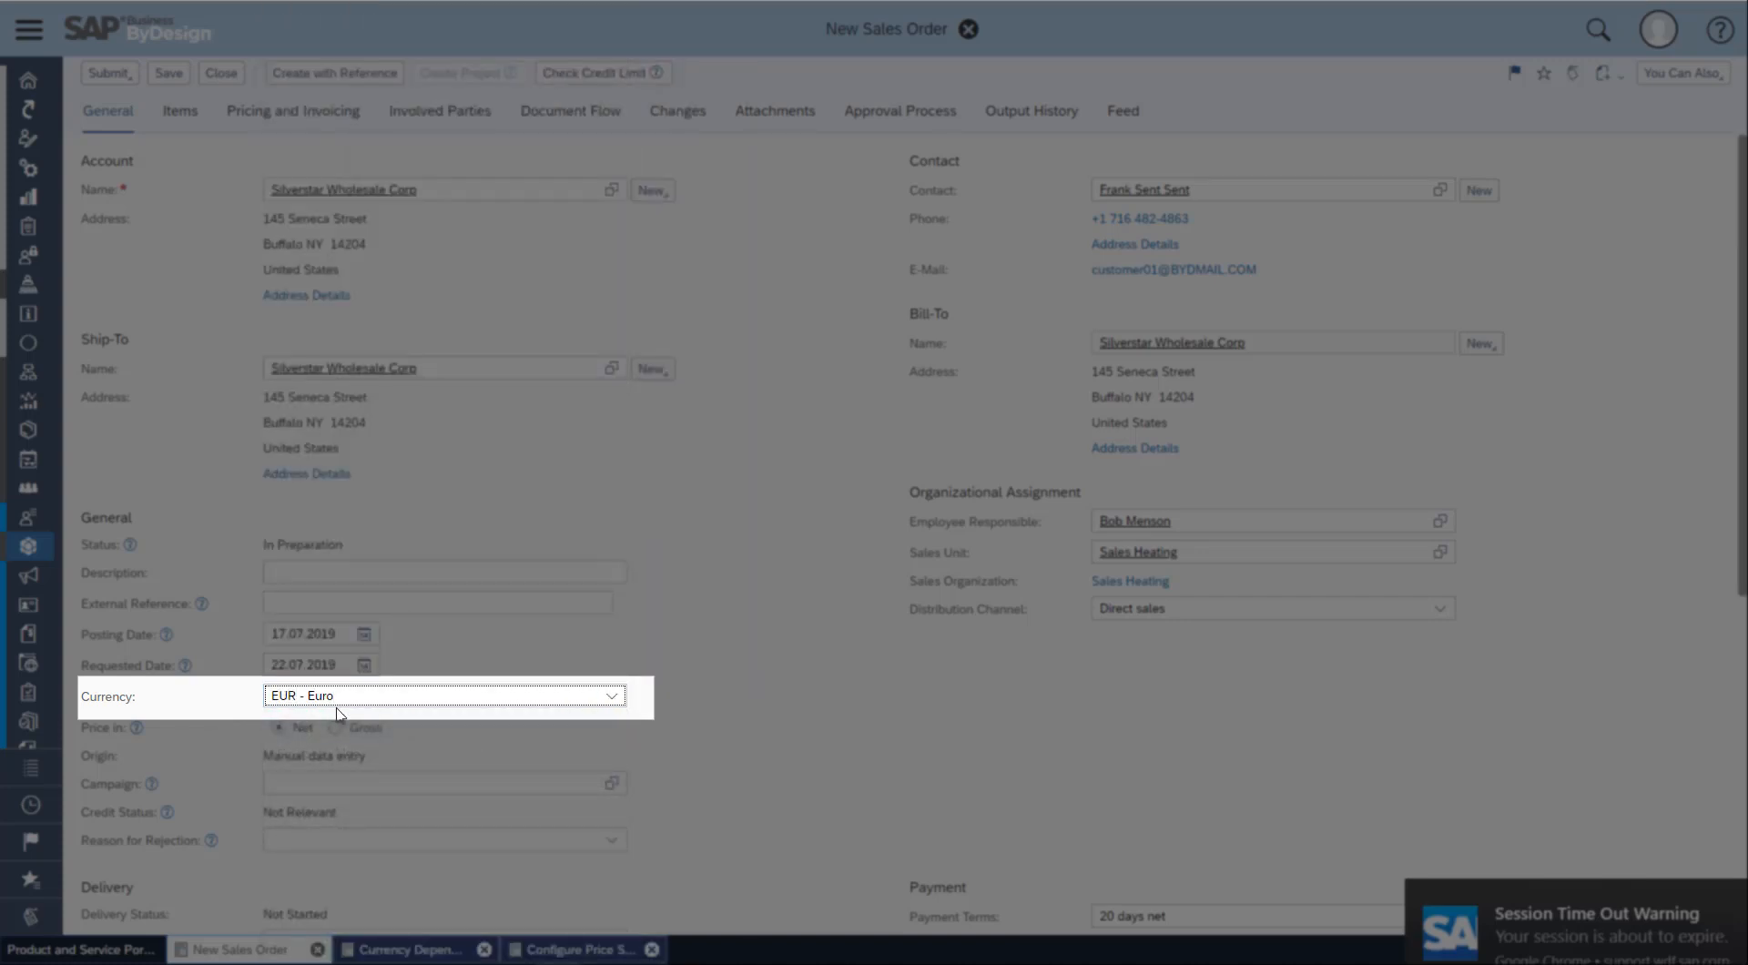
pyautogui.click(289, 112)
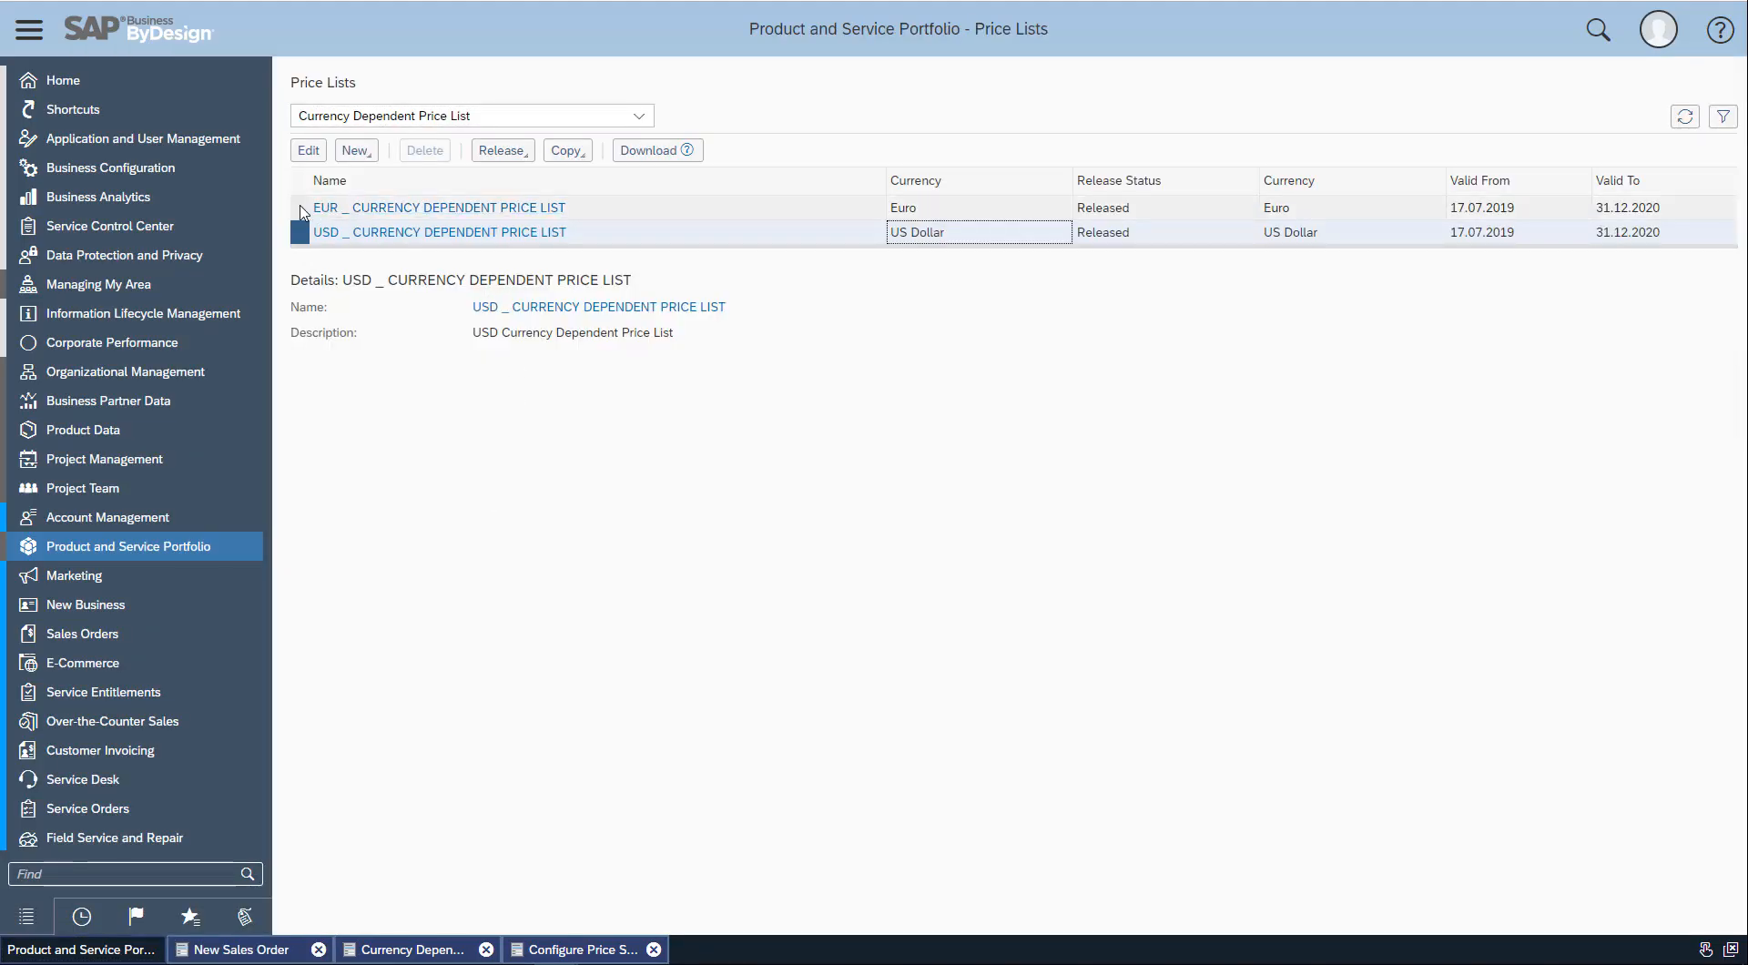
# Compare the EUR price list with the Liquid Coolant list price in the new sales order and save the order
pyautogui.click(302, 209)
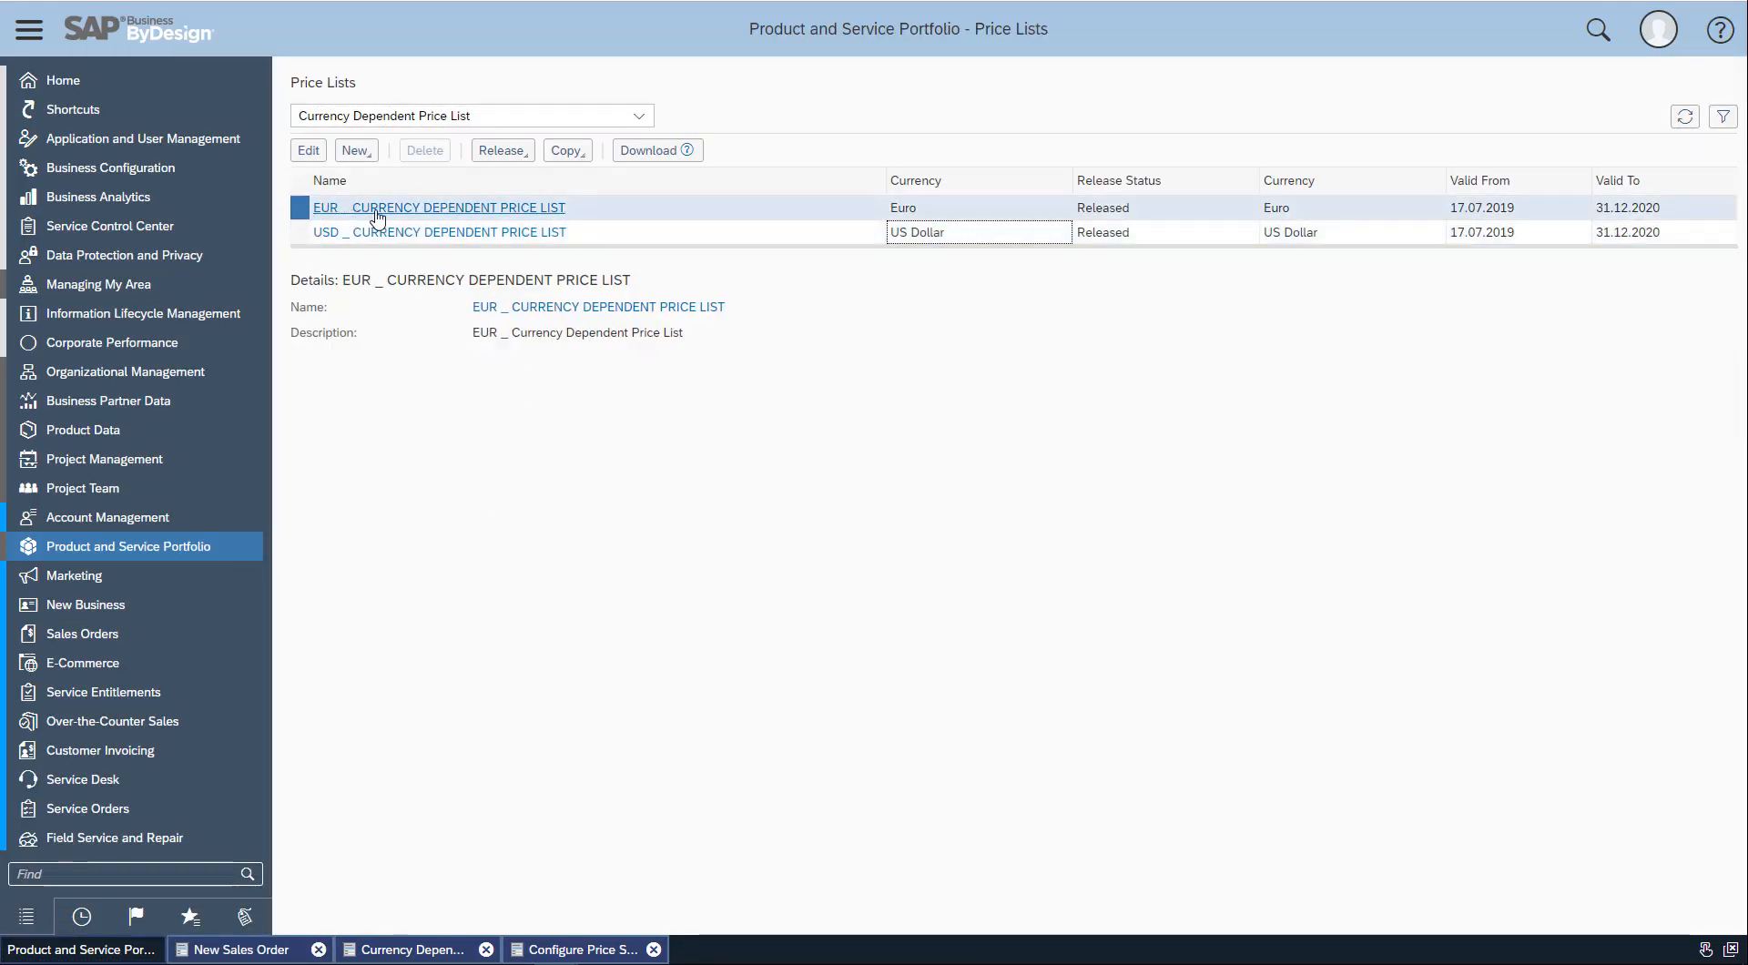
pyautogui.click(241, 950)
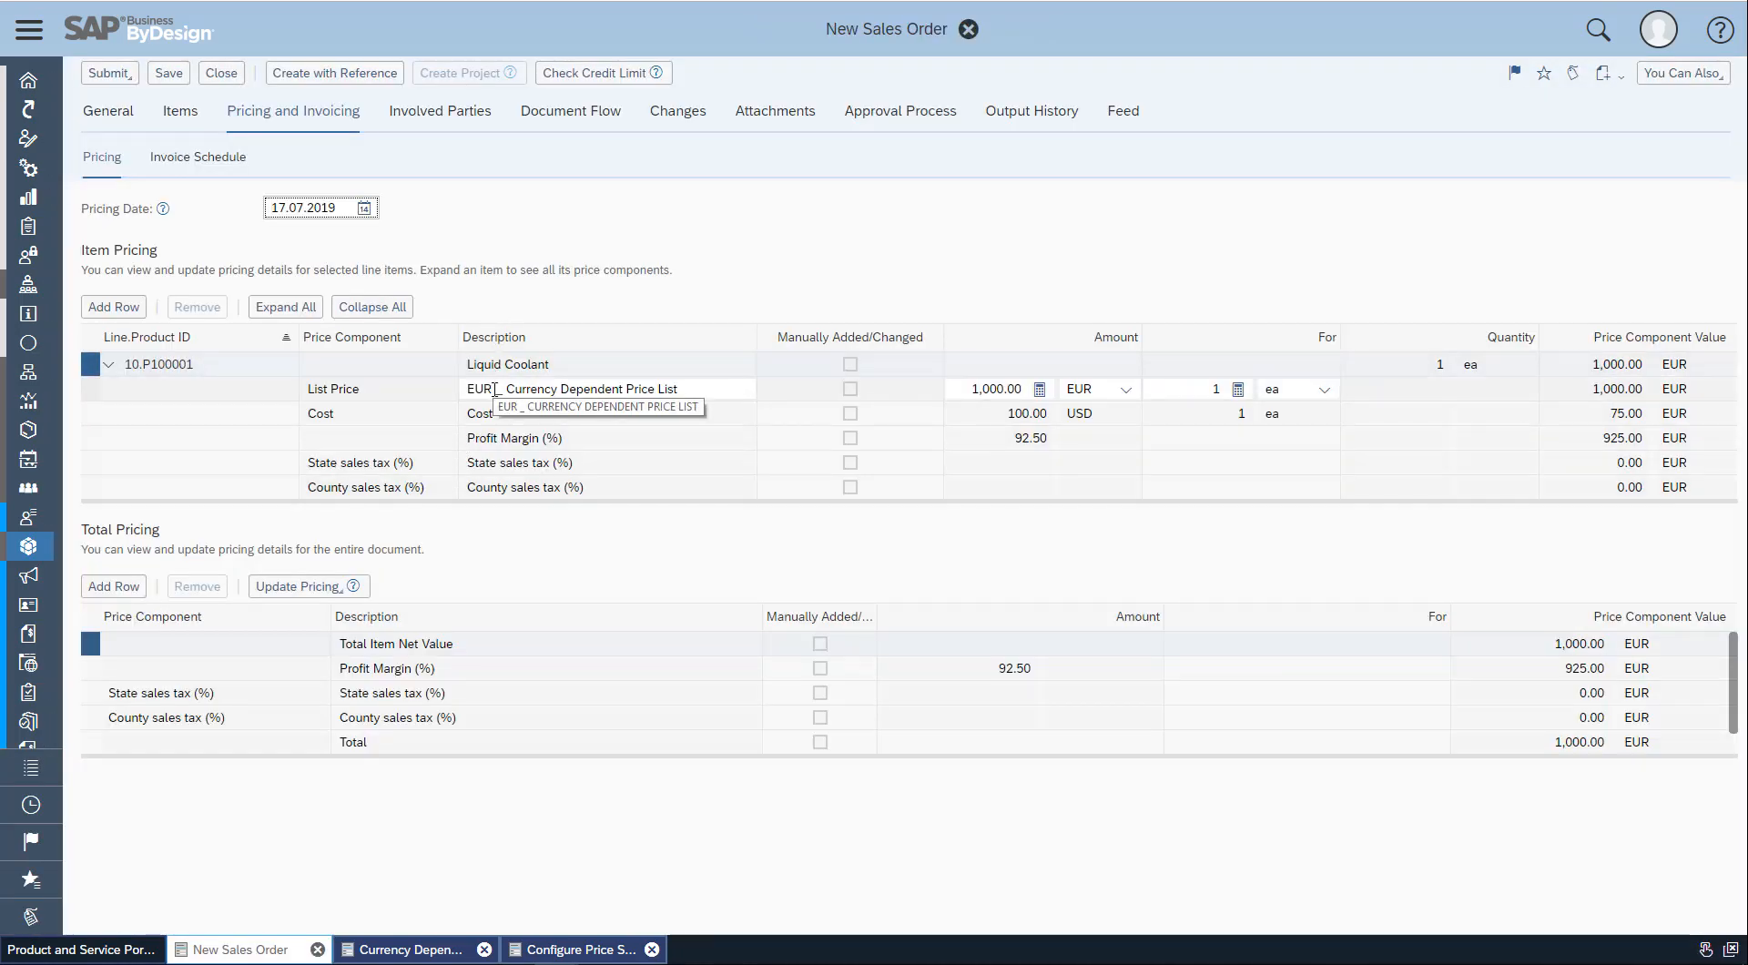
pyautogui.click(169, 73)
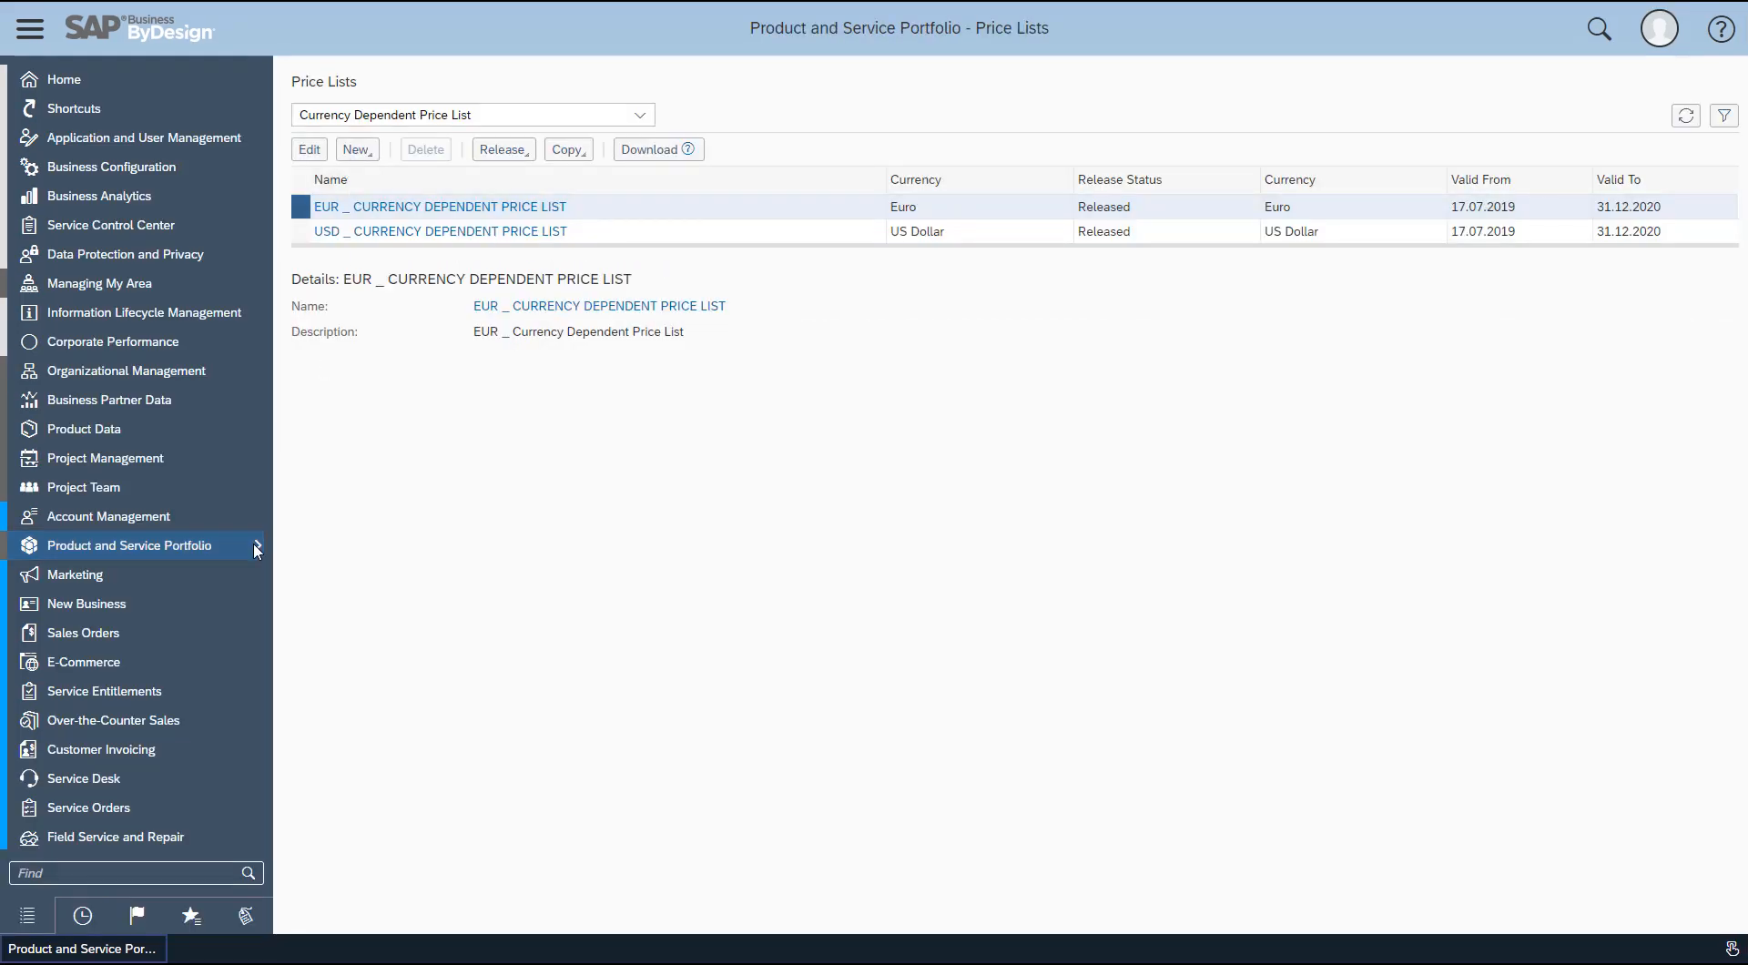
# Open the EUR price list among the currency dependent price lists, download it and open the downloaded file in Excel
pyautogui.moveTo(254, 543)
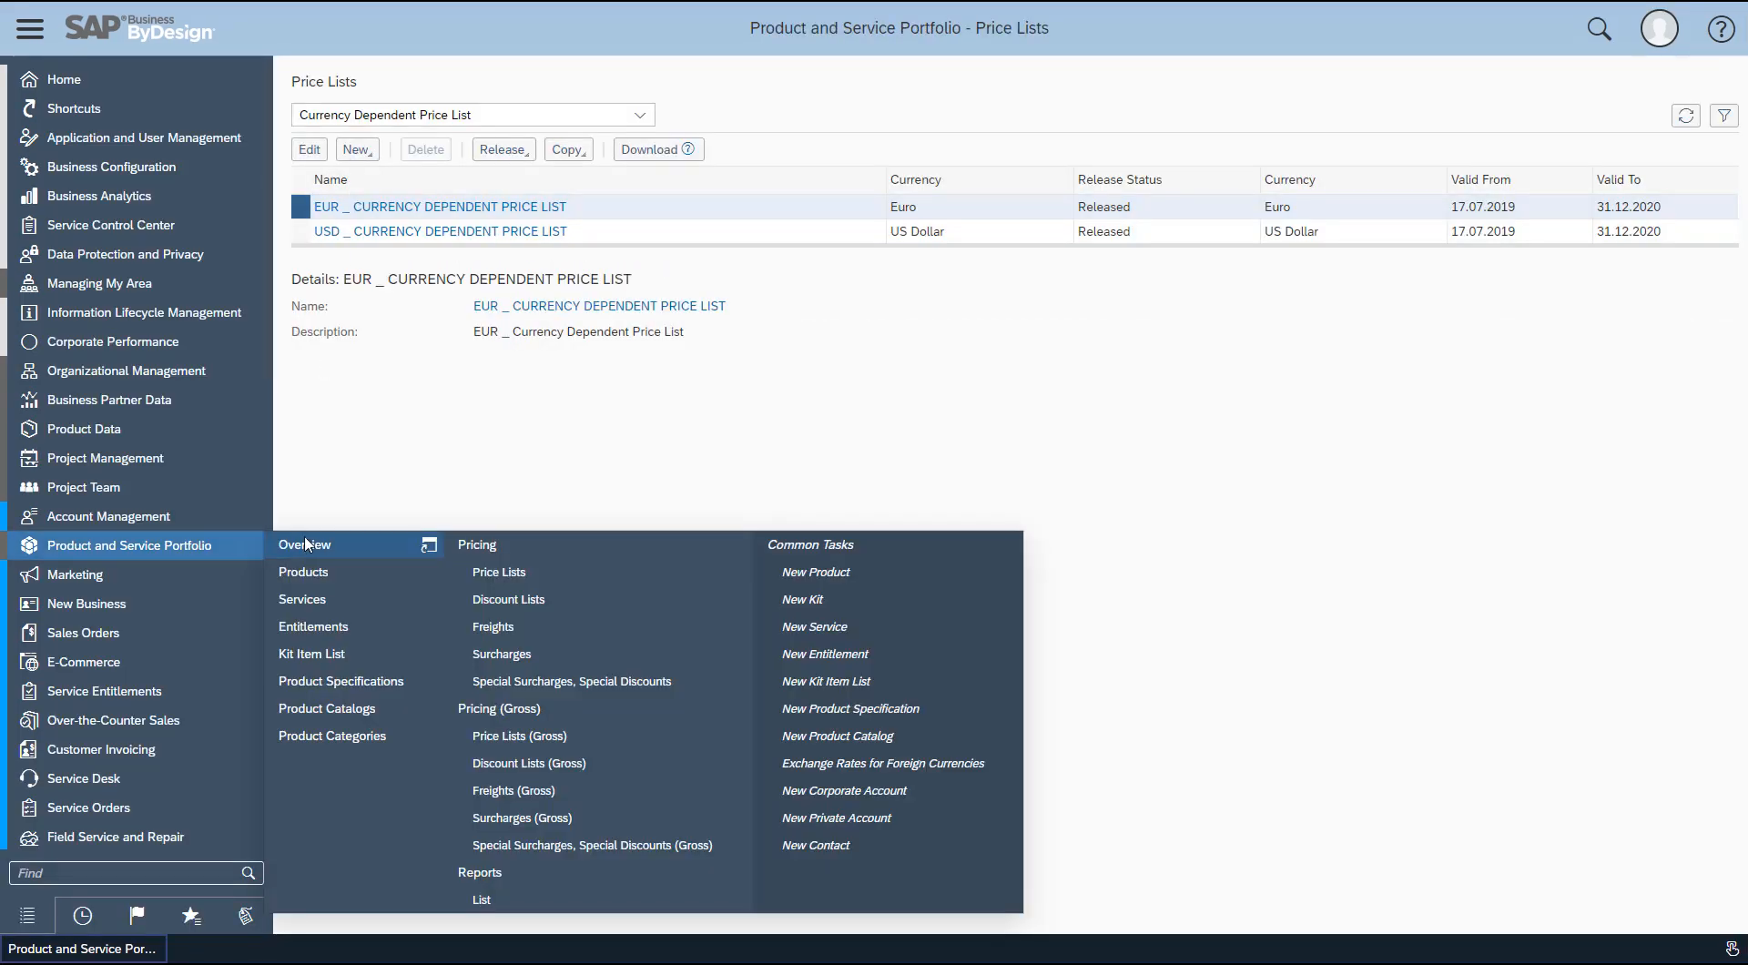
pyautogui.click(631, 116)
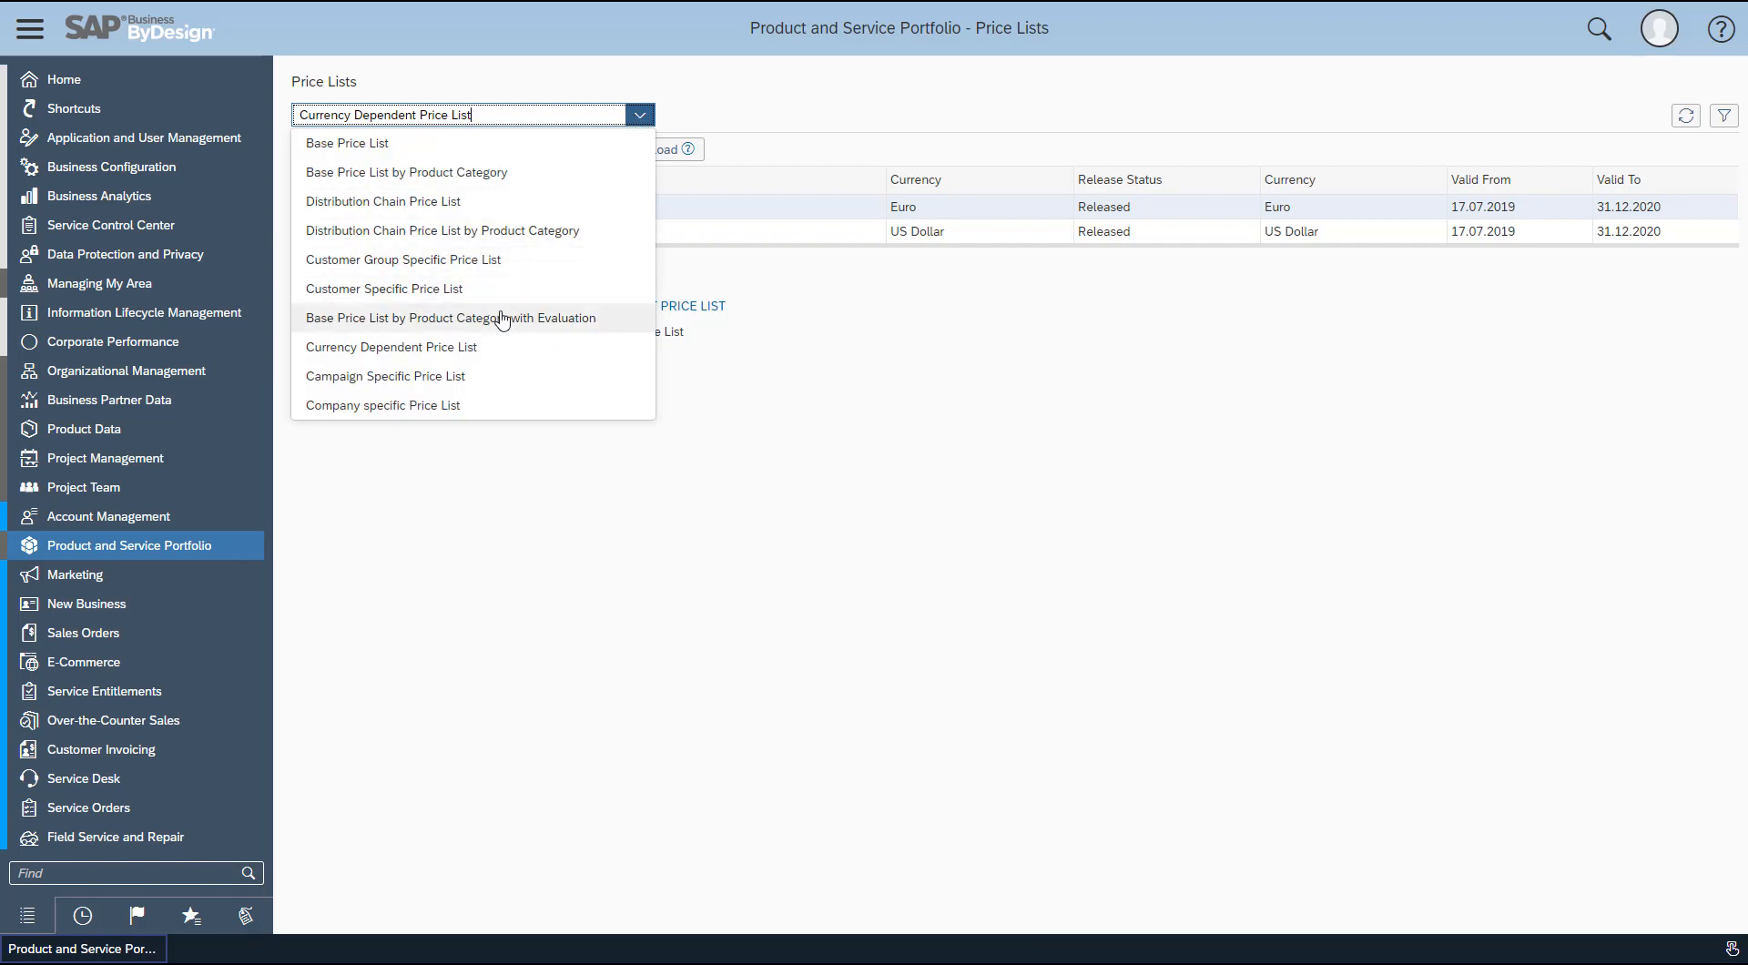
pyautogui.click(588, 347)
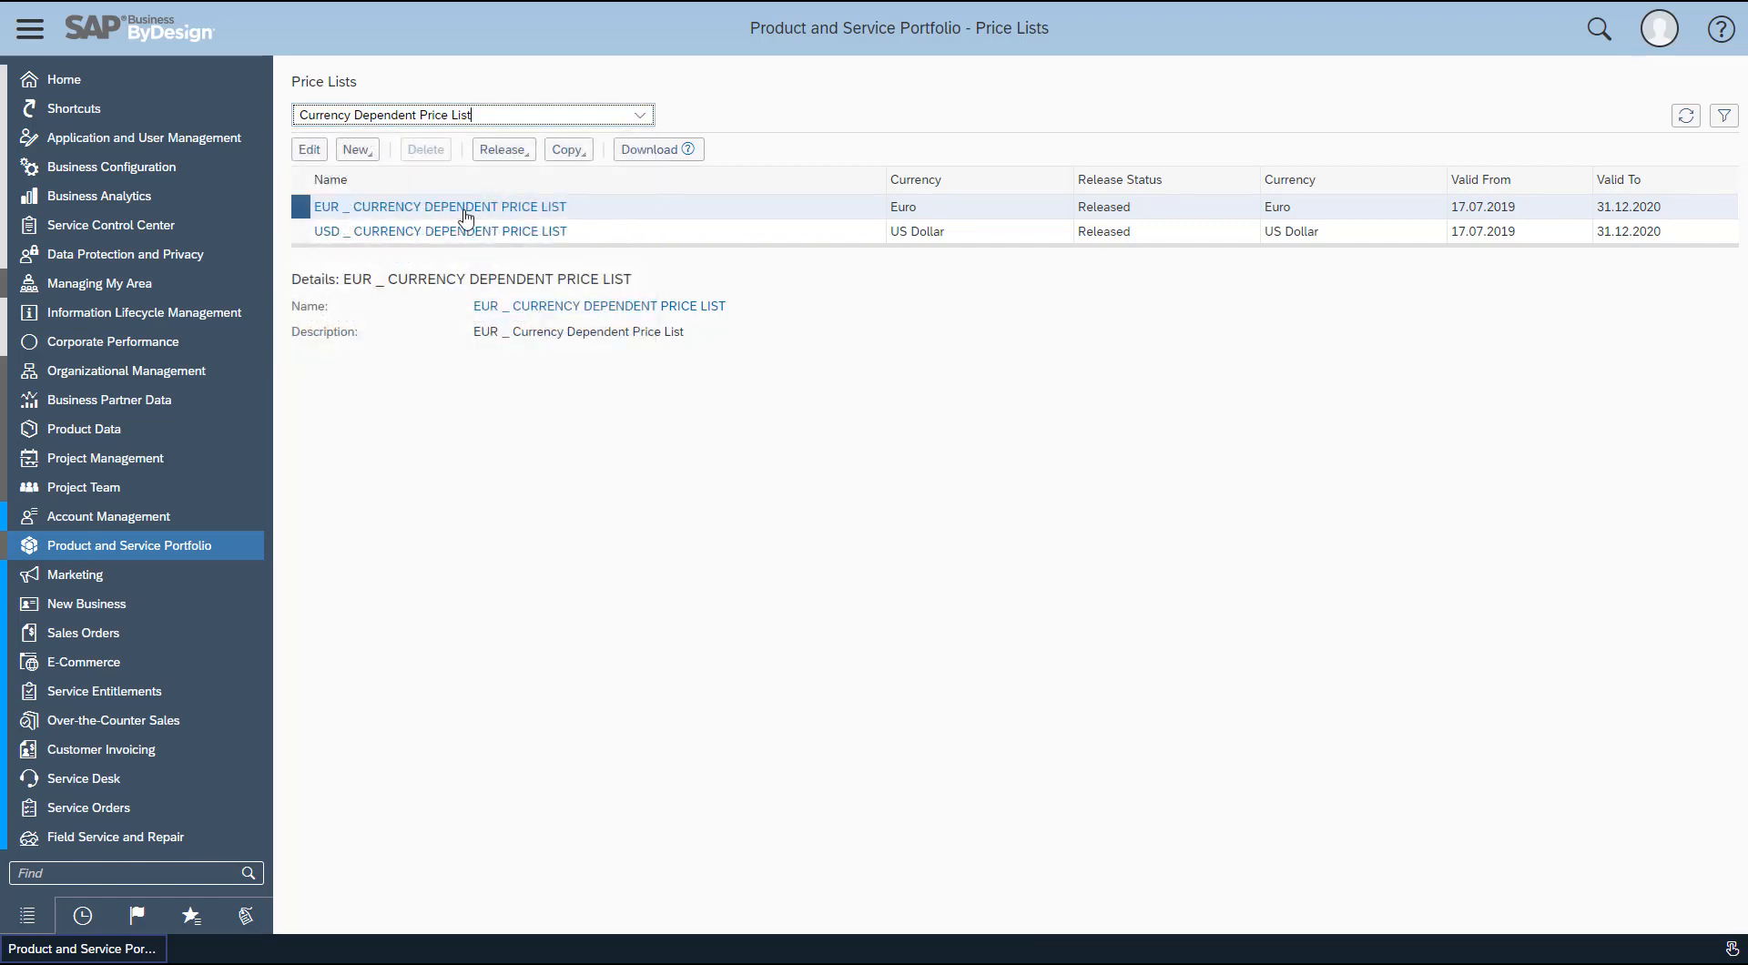
pyautogui.click(365, 207)
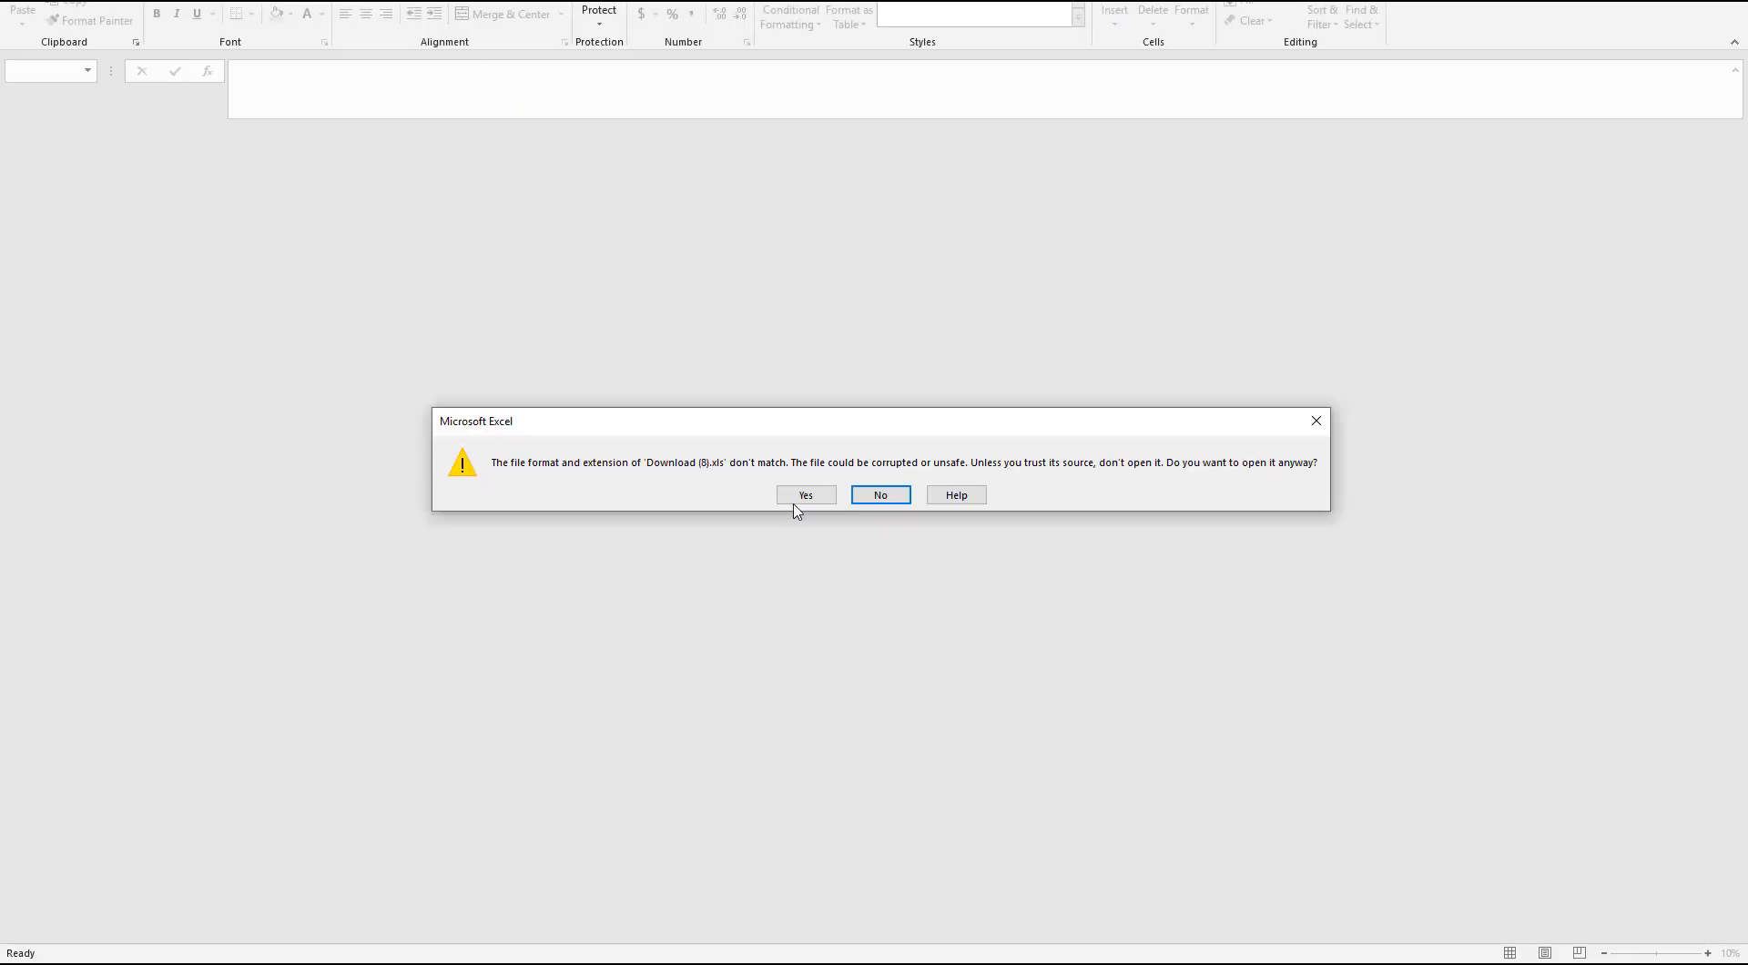
pyautogui.click(801, 502)
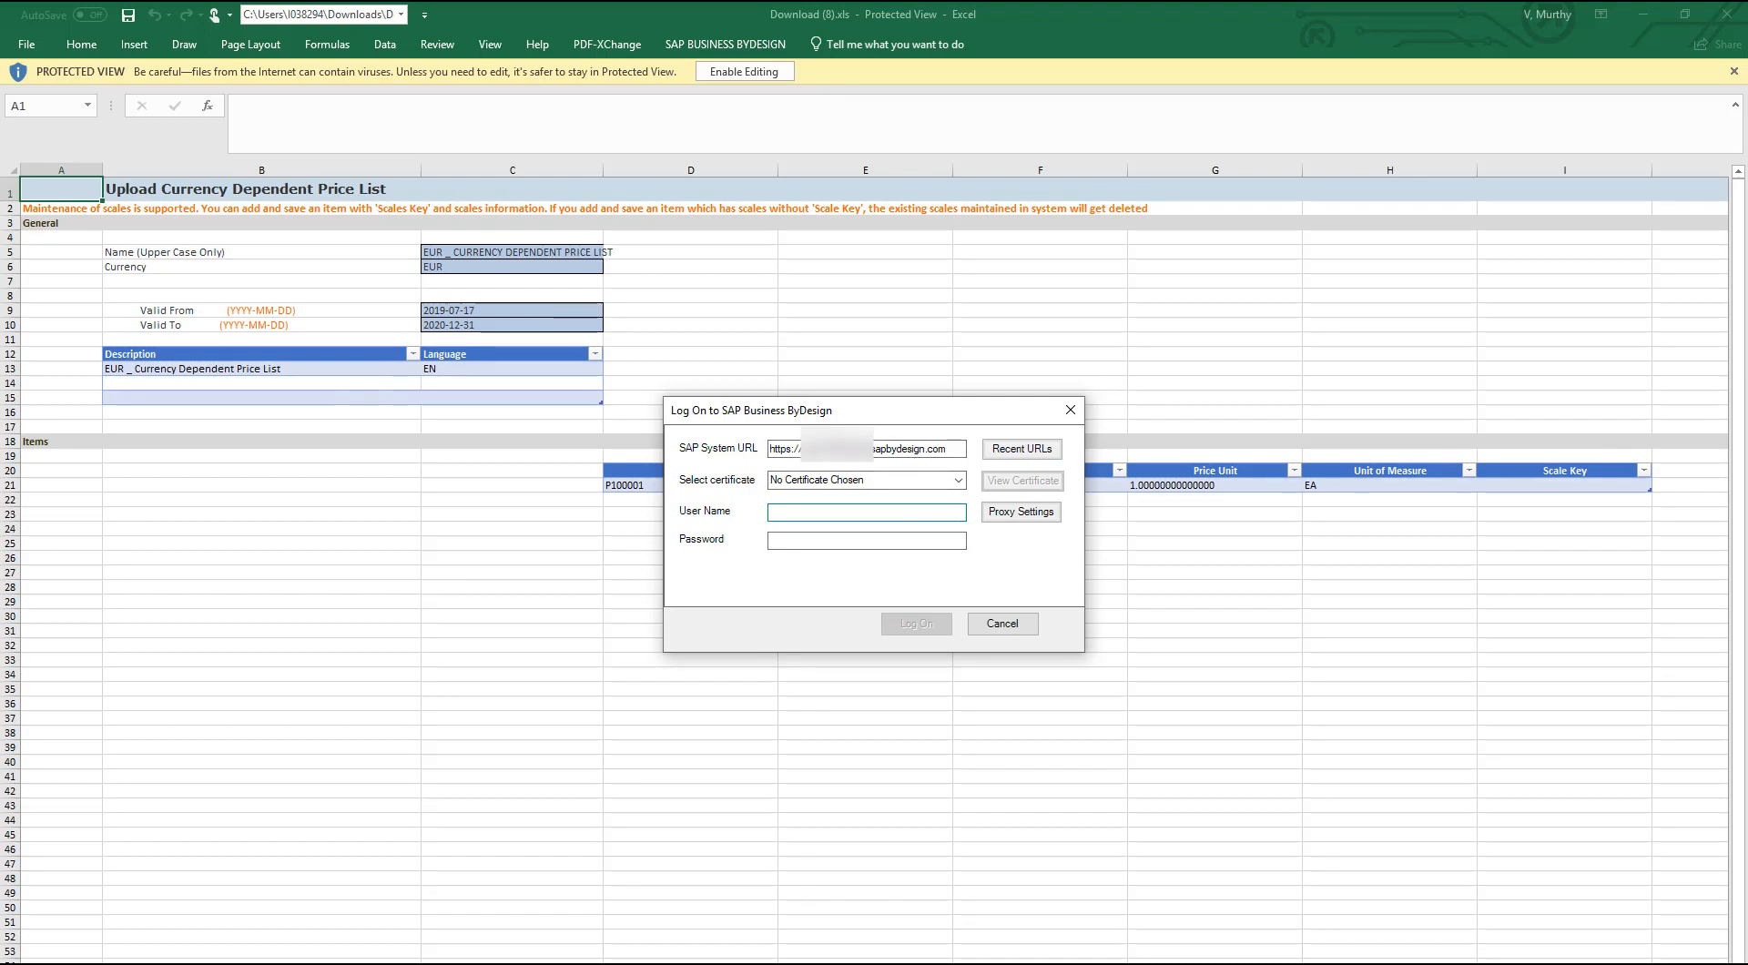
# Check the system URL in the browser and log on to SAP Business ByDesign from Excel with the user name and password
pyautogui.click(173, 931)
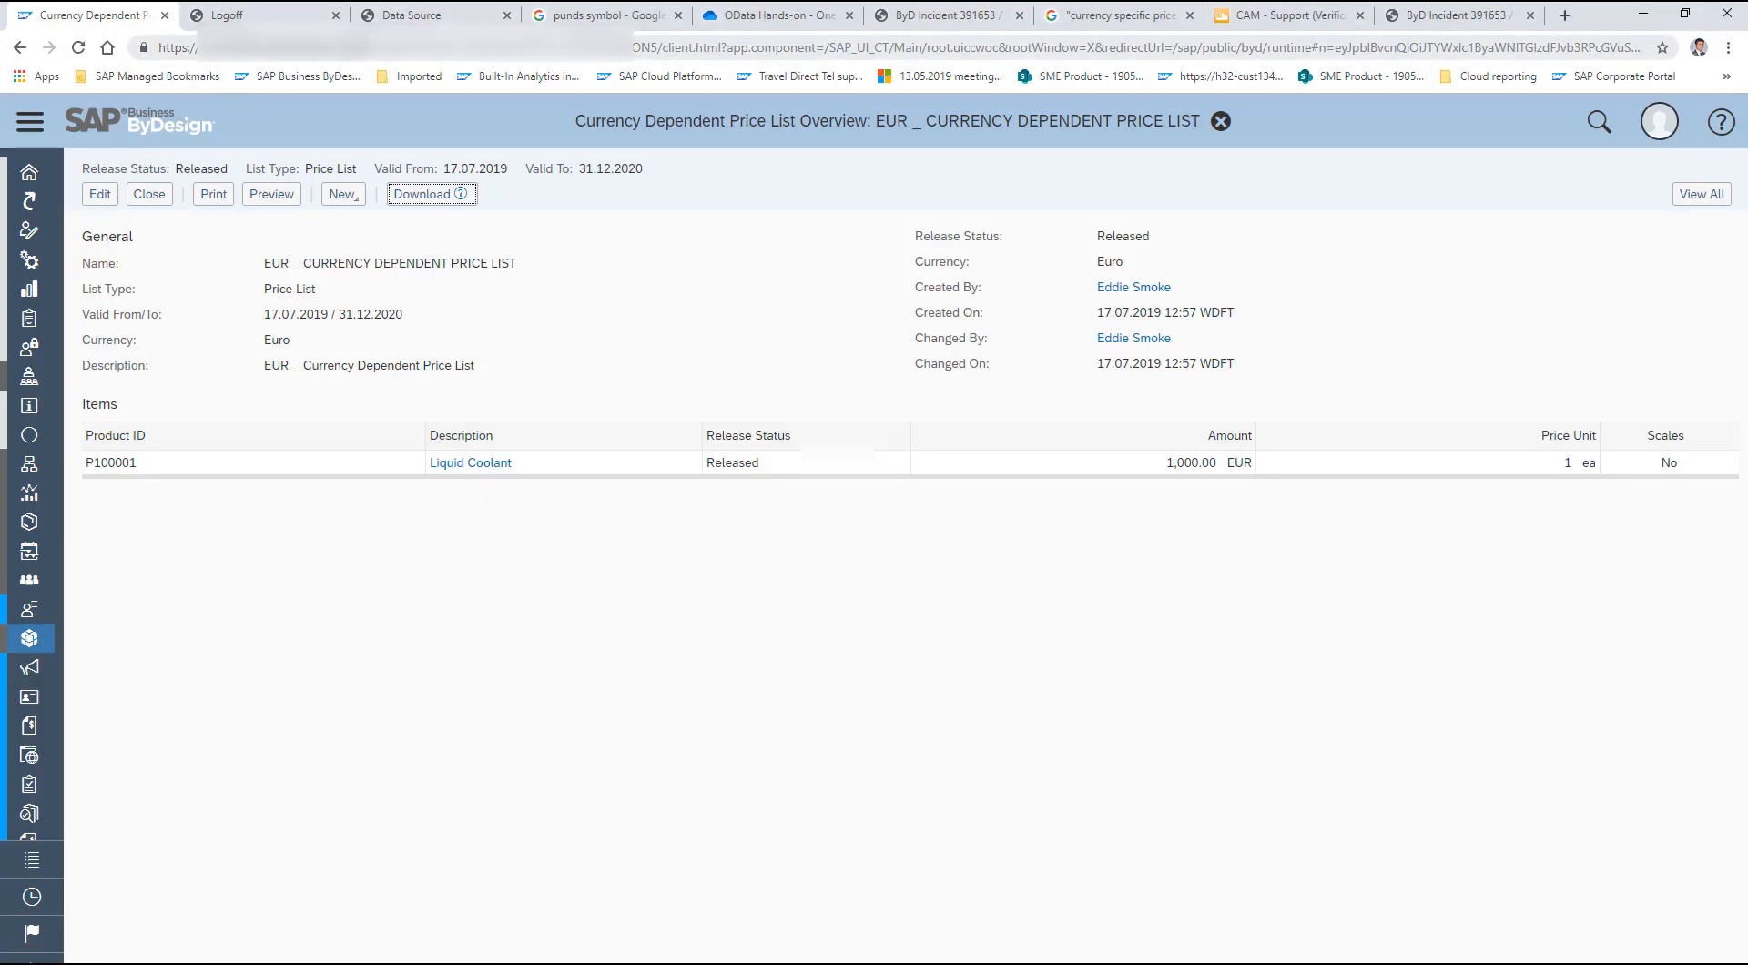
pyautogui.hotkey('ctrl', 'l')
pyautogui.hotkey('alt', 'Tab')
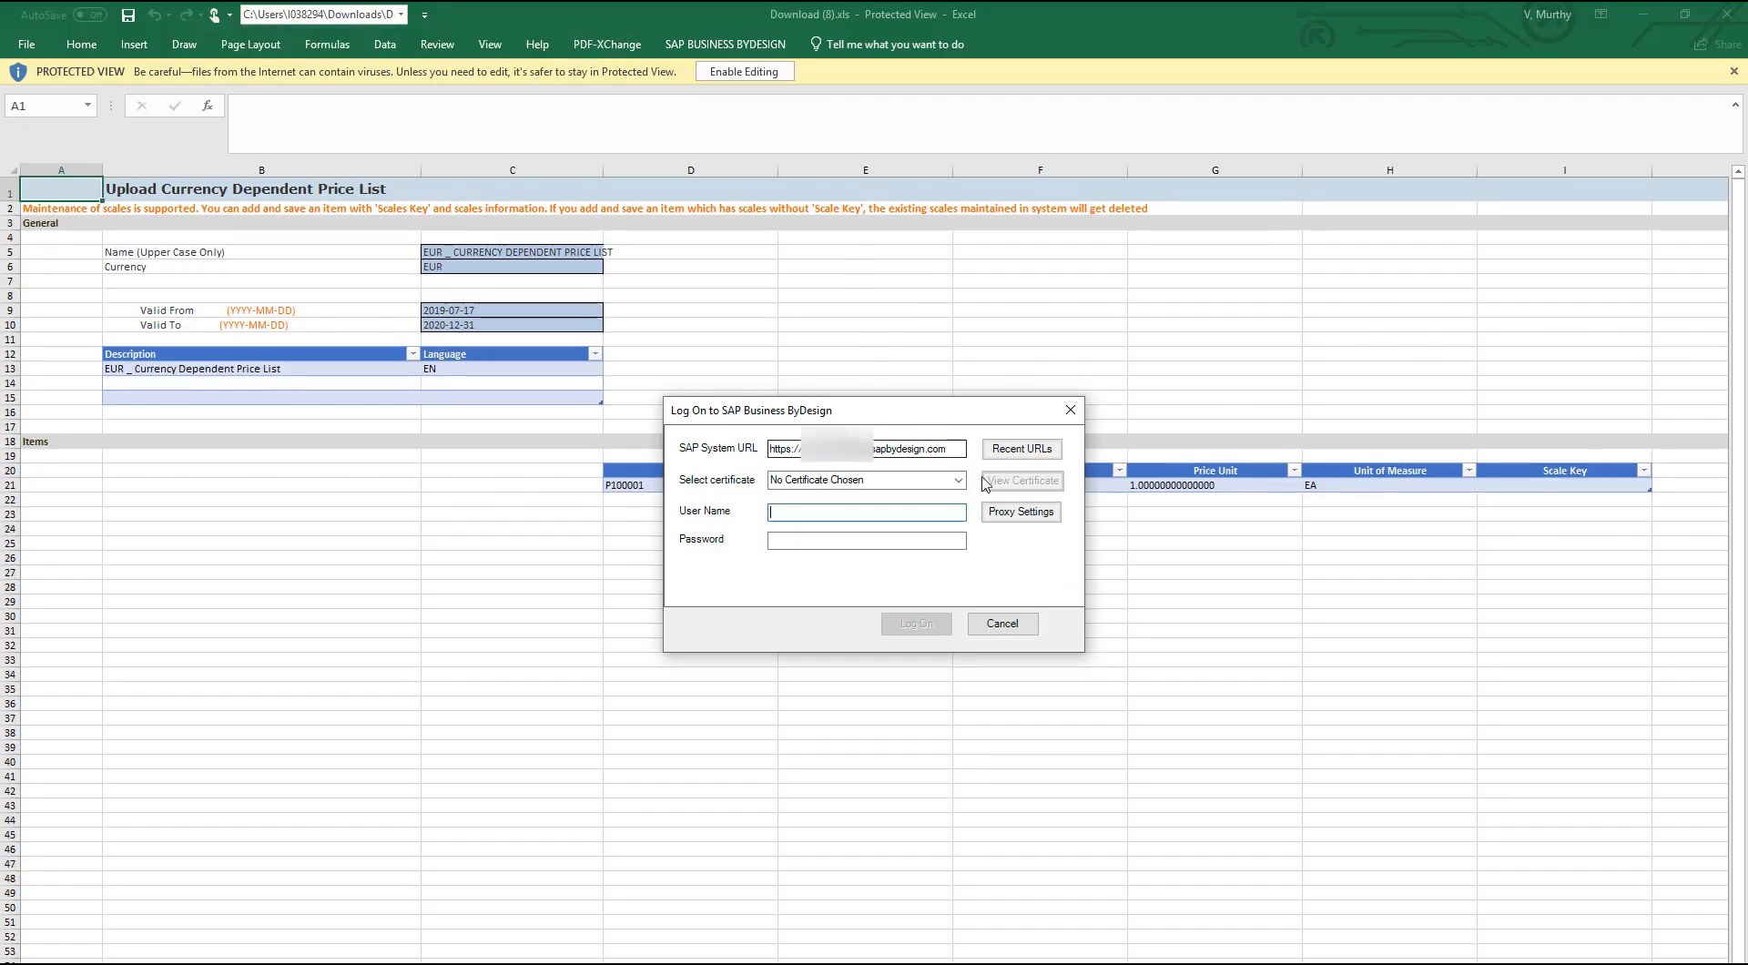
pyautogui.click(827, 513)
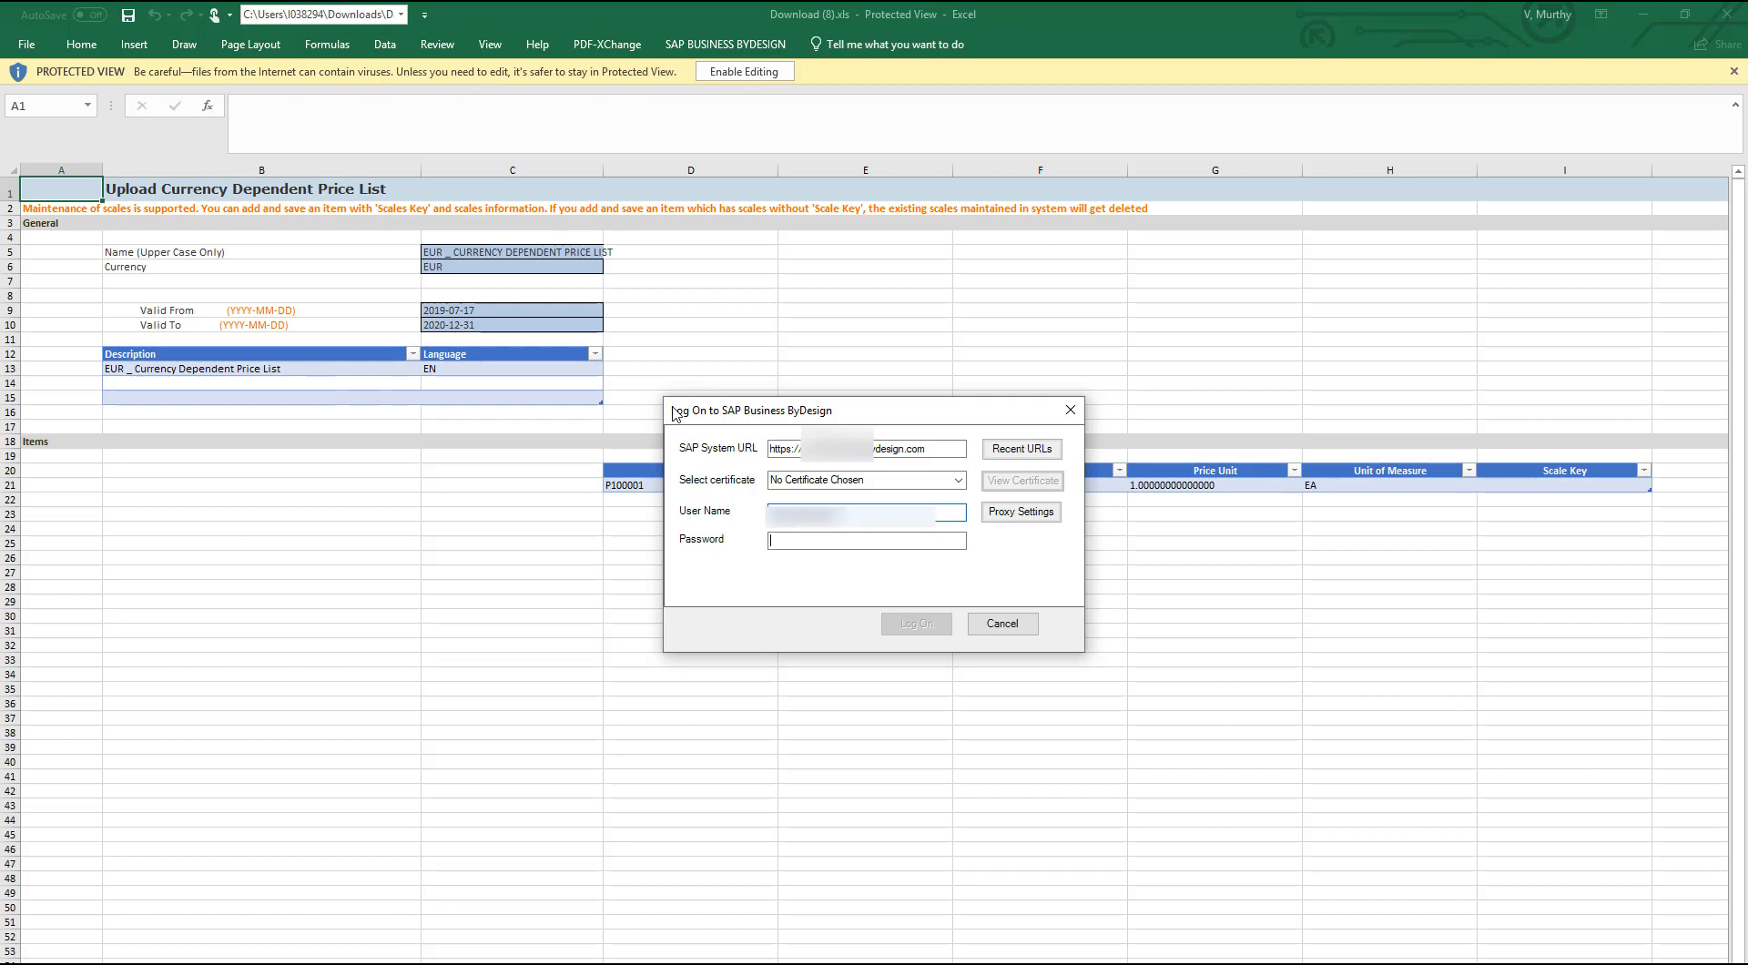
pyautogui.write('***')
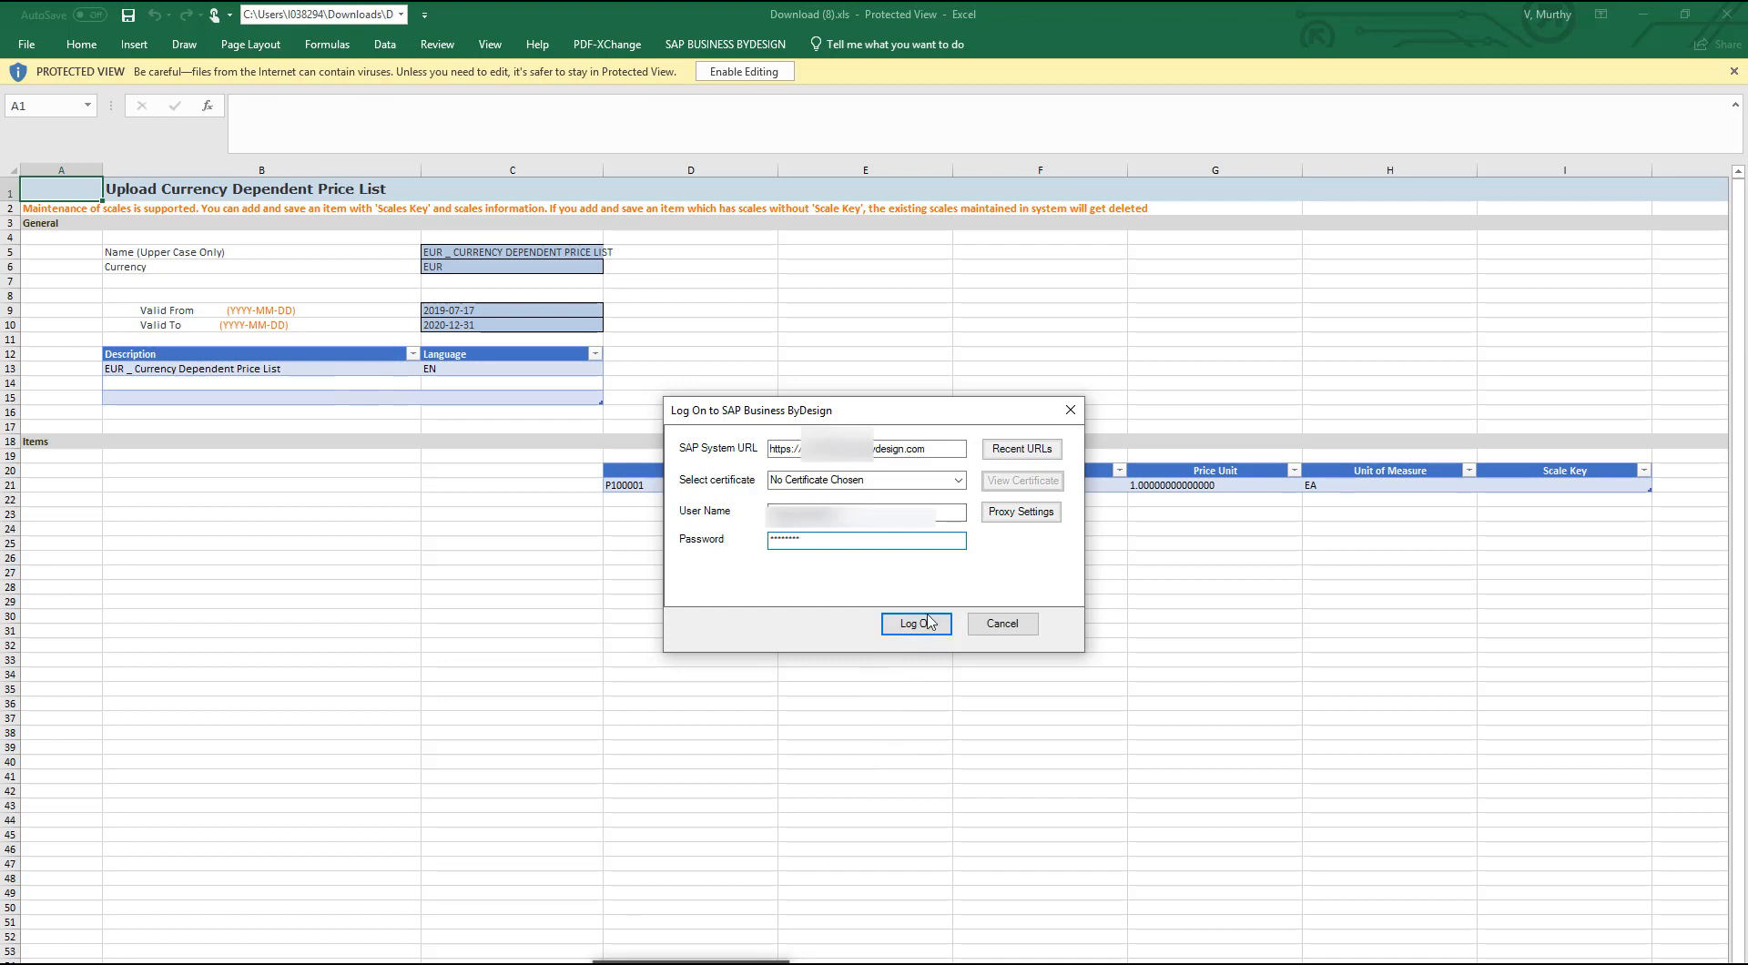
pyautogui.click(930, 625)
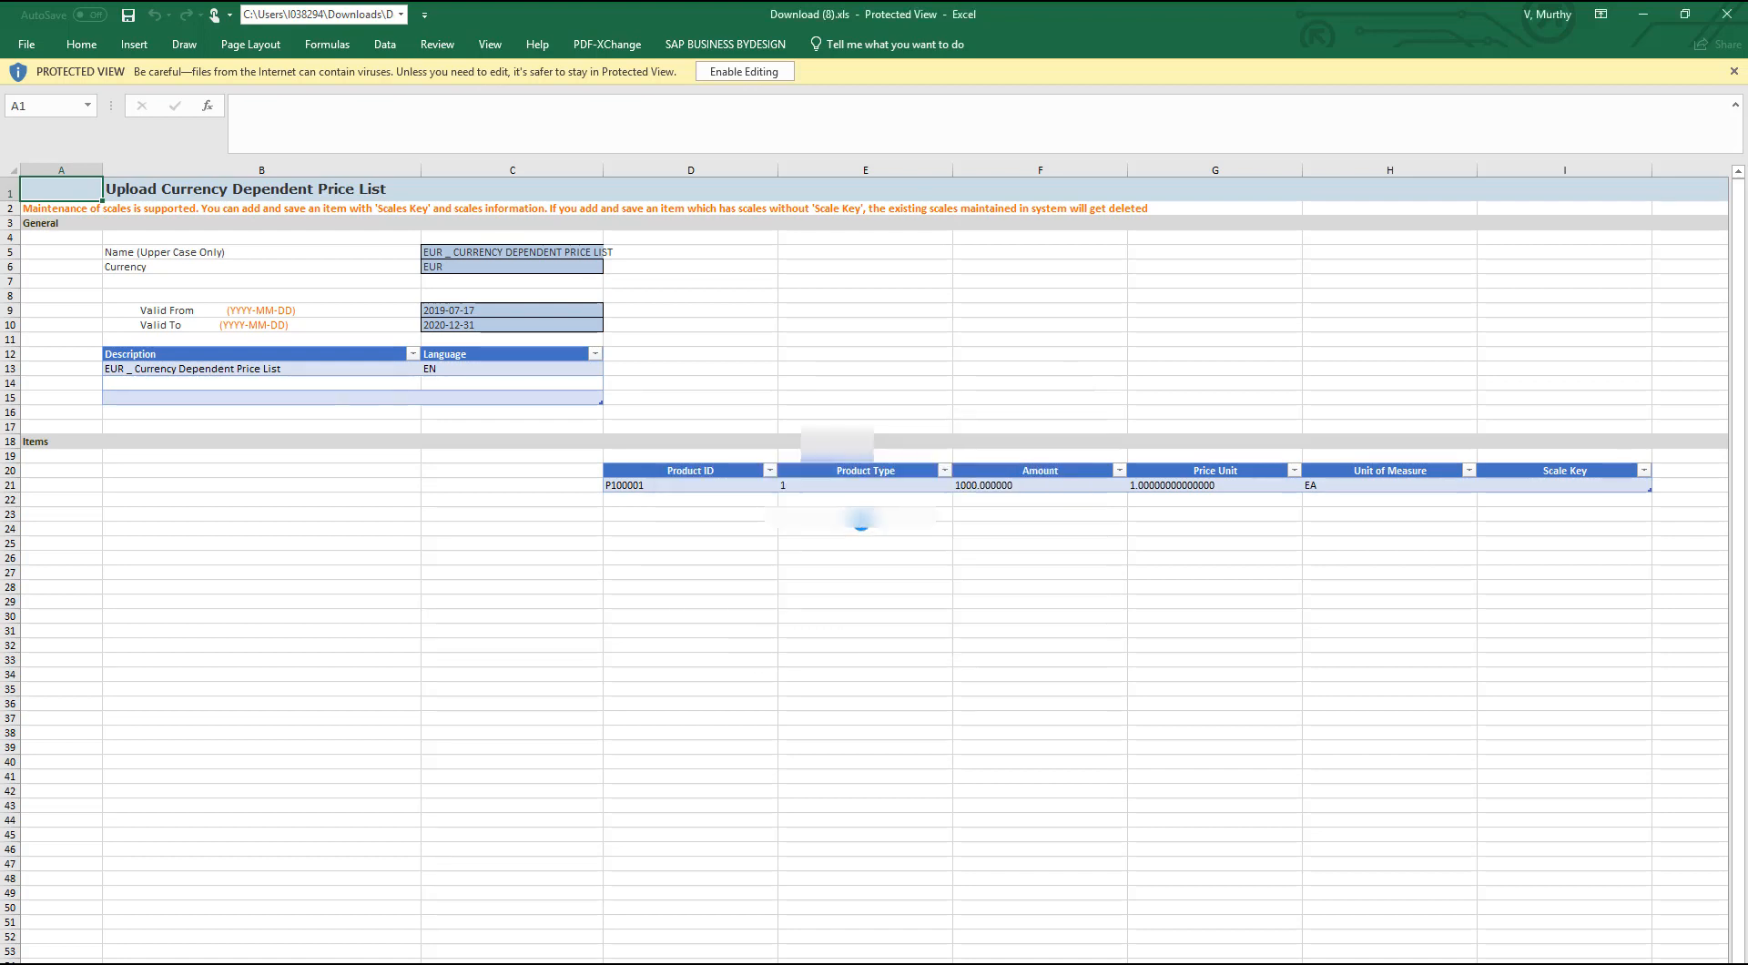
# Enable editing of the workbook, set the amount of product P100001 to 2000 and save the data to SAP Business ByDesign
pyautogui.click(758, 76)
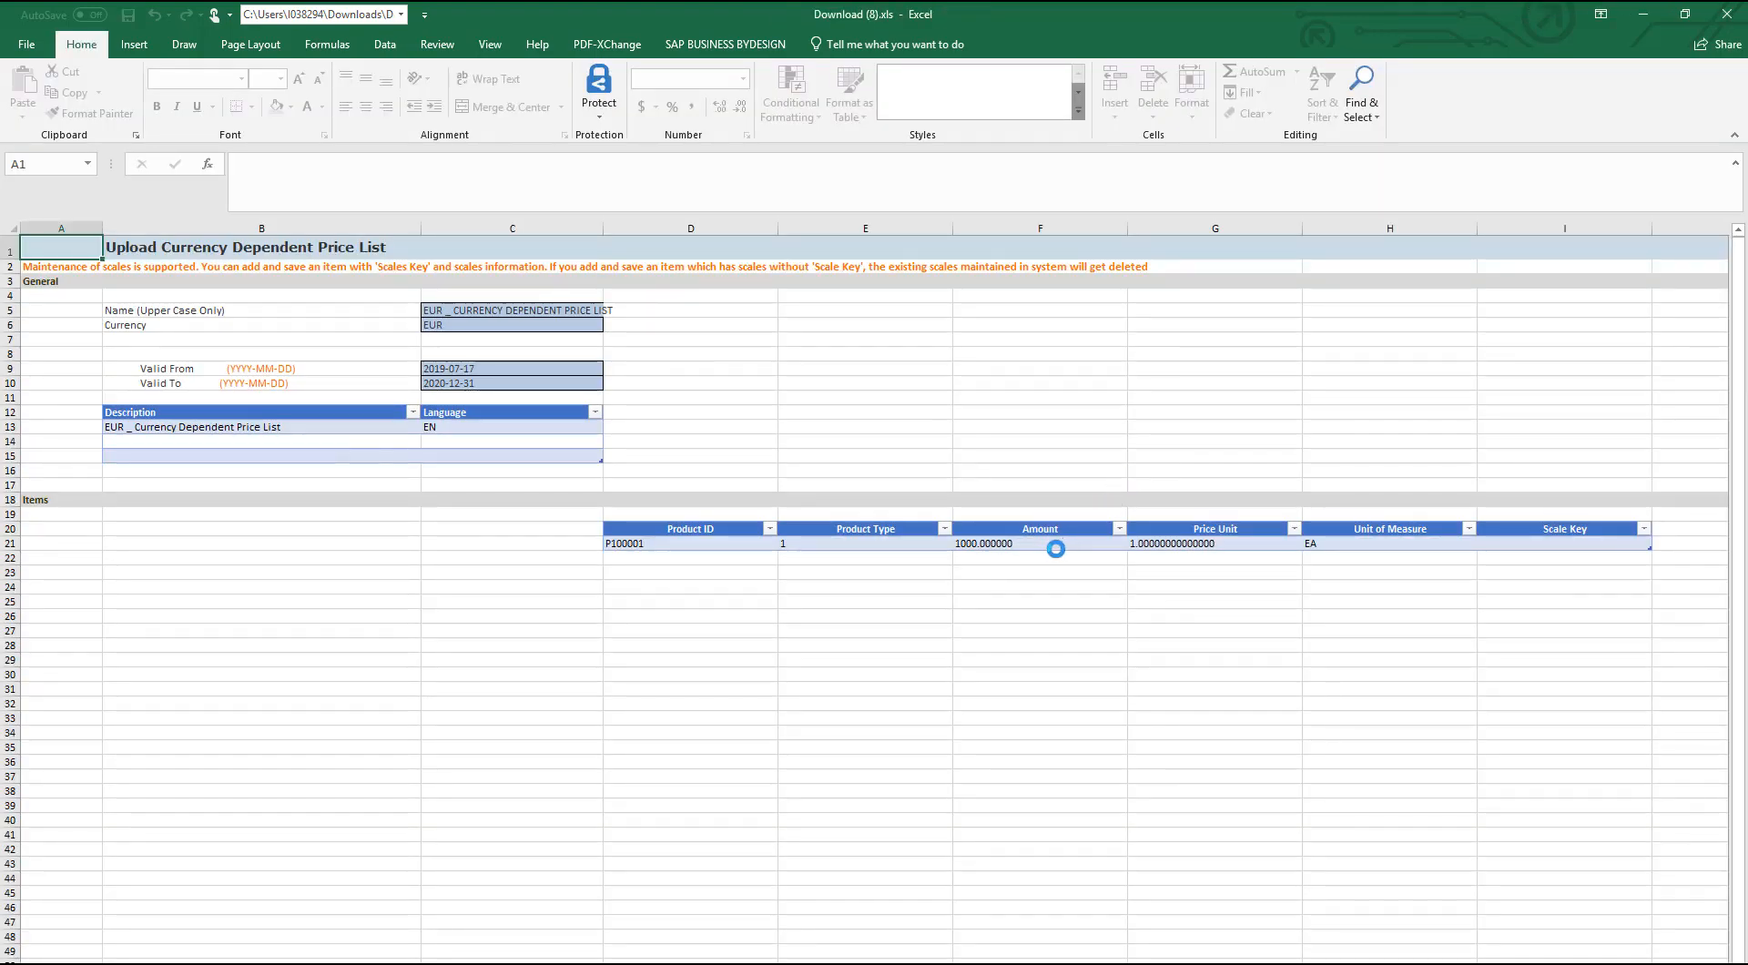
pyautogui.click(1048, 544)
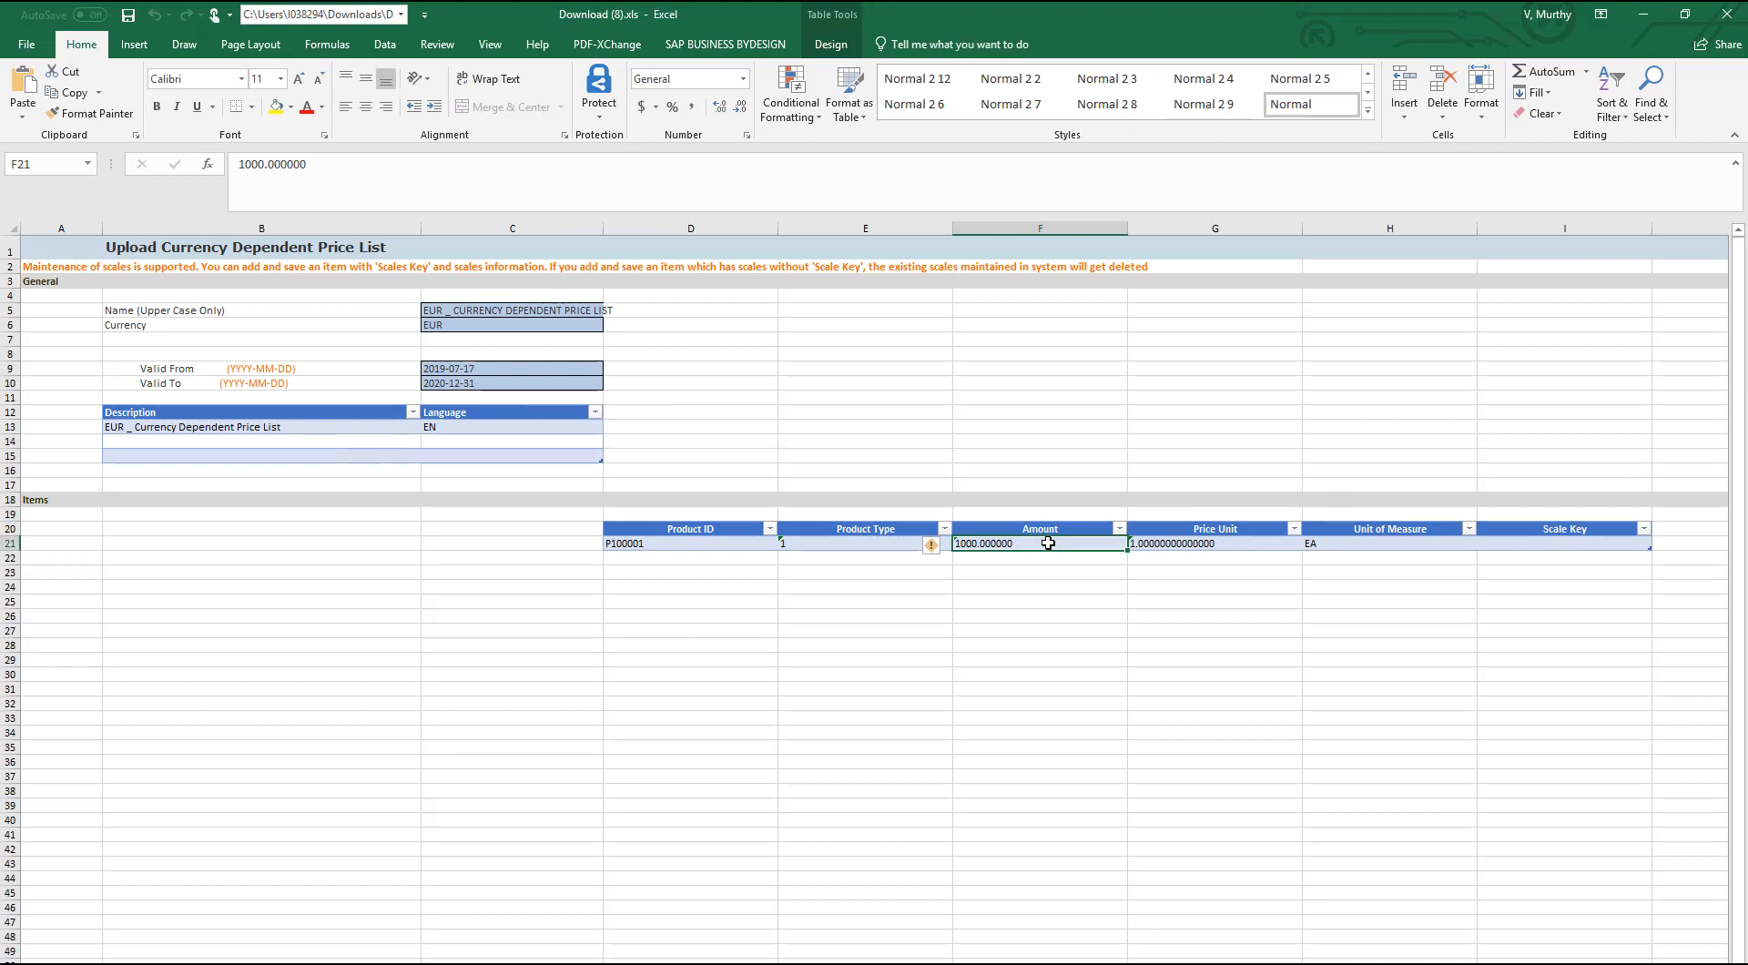
pyautogui.write('2000')
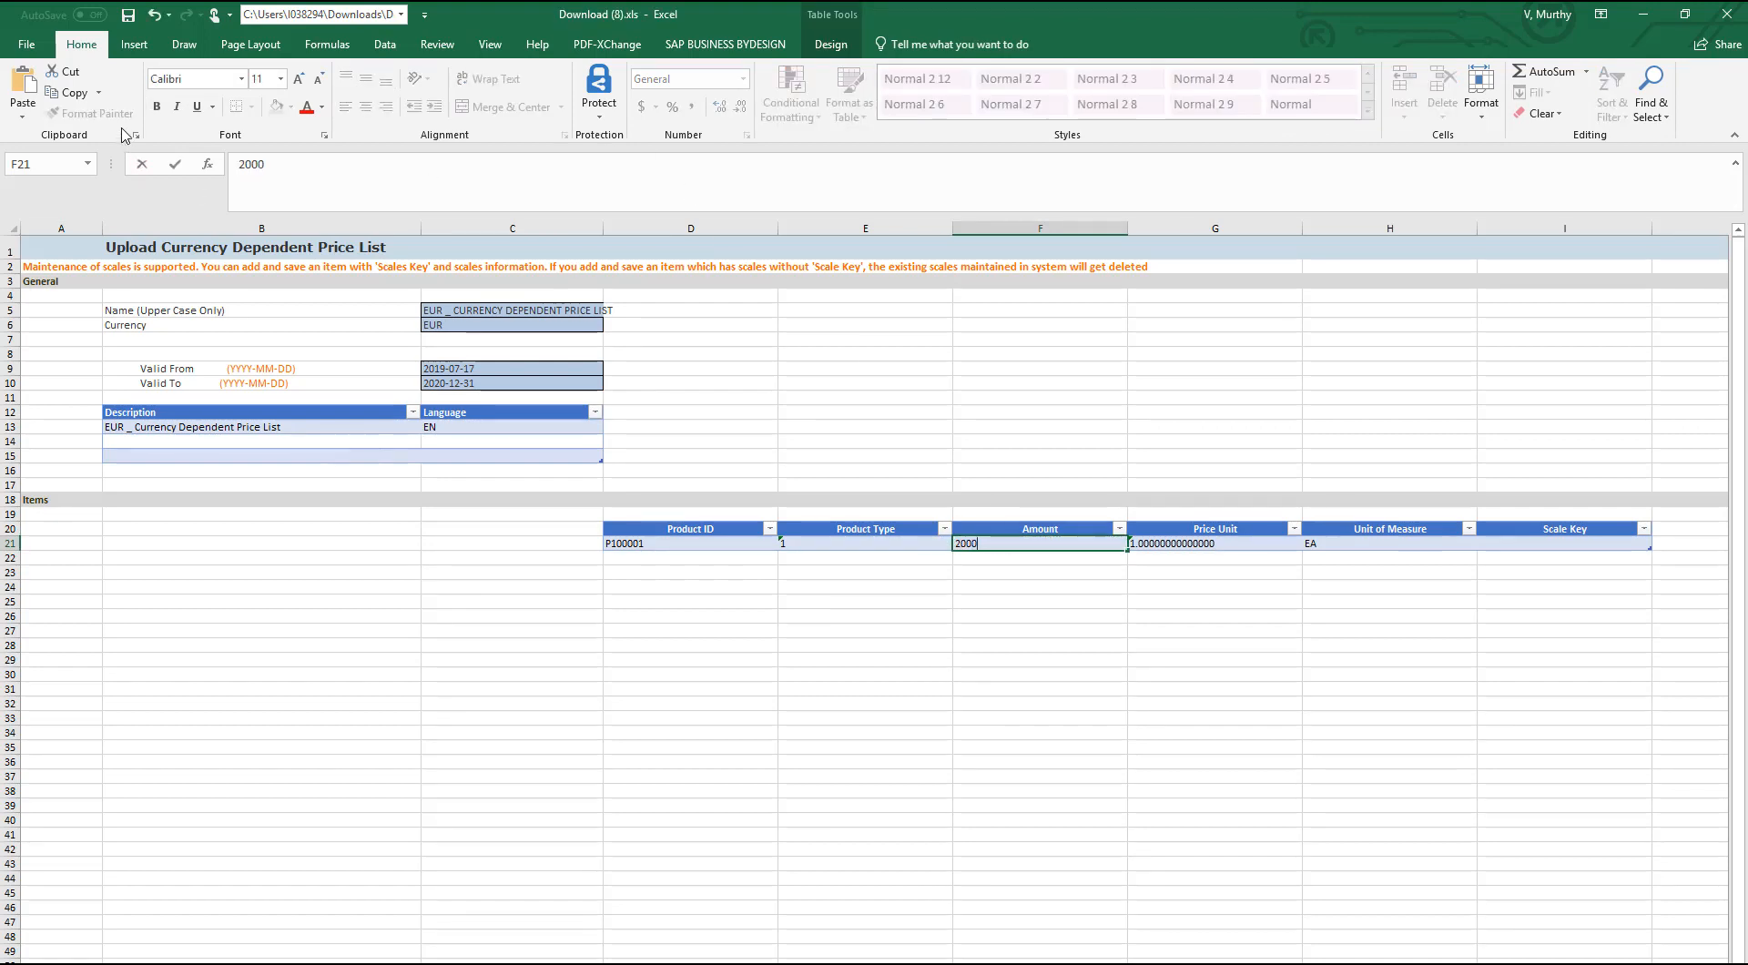
pyautogui.click(725, 44)
pyautogui.write('0')
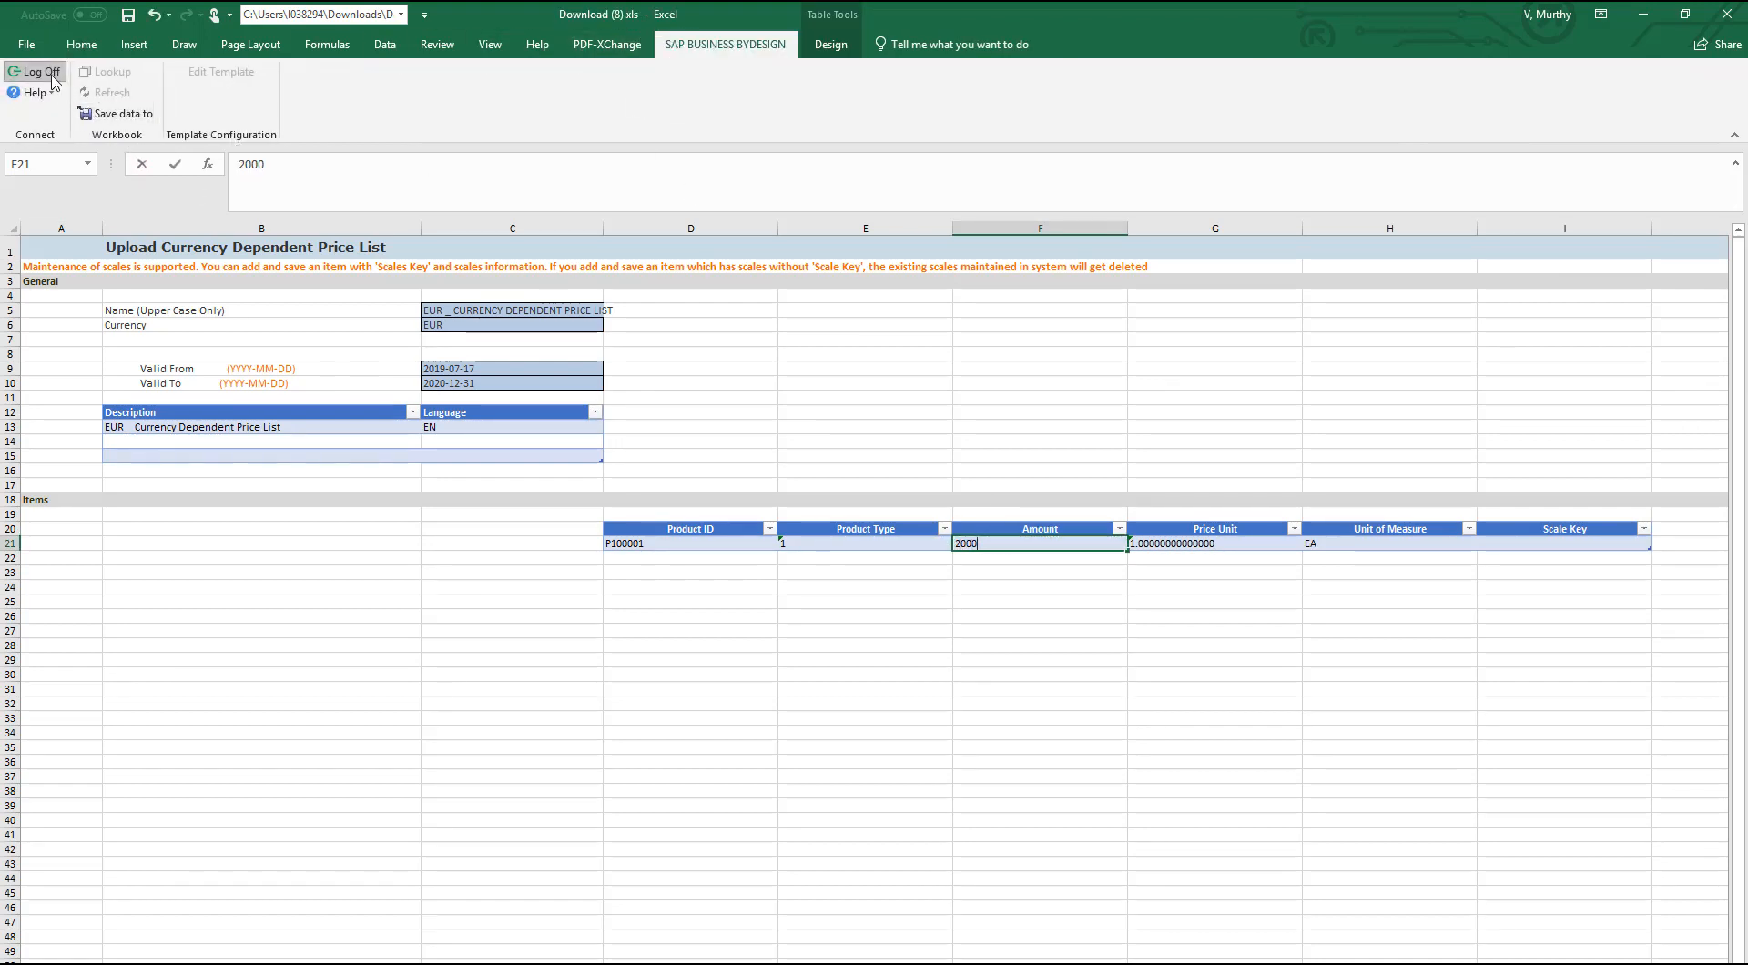
pyautogui.click(118, 113)
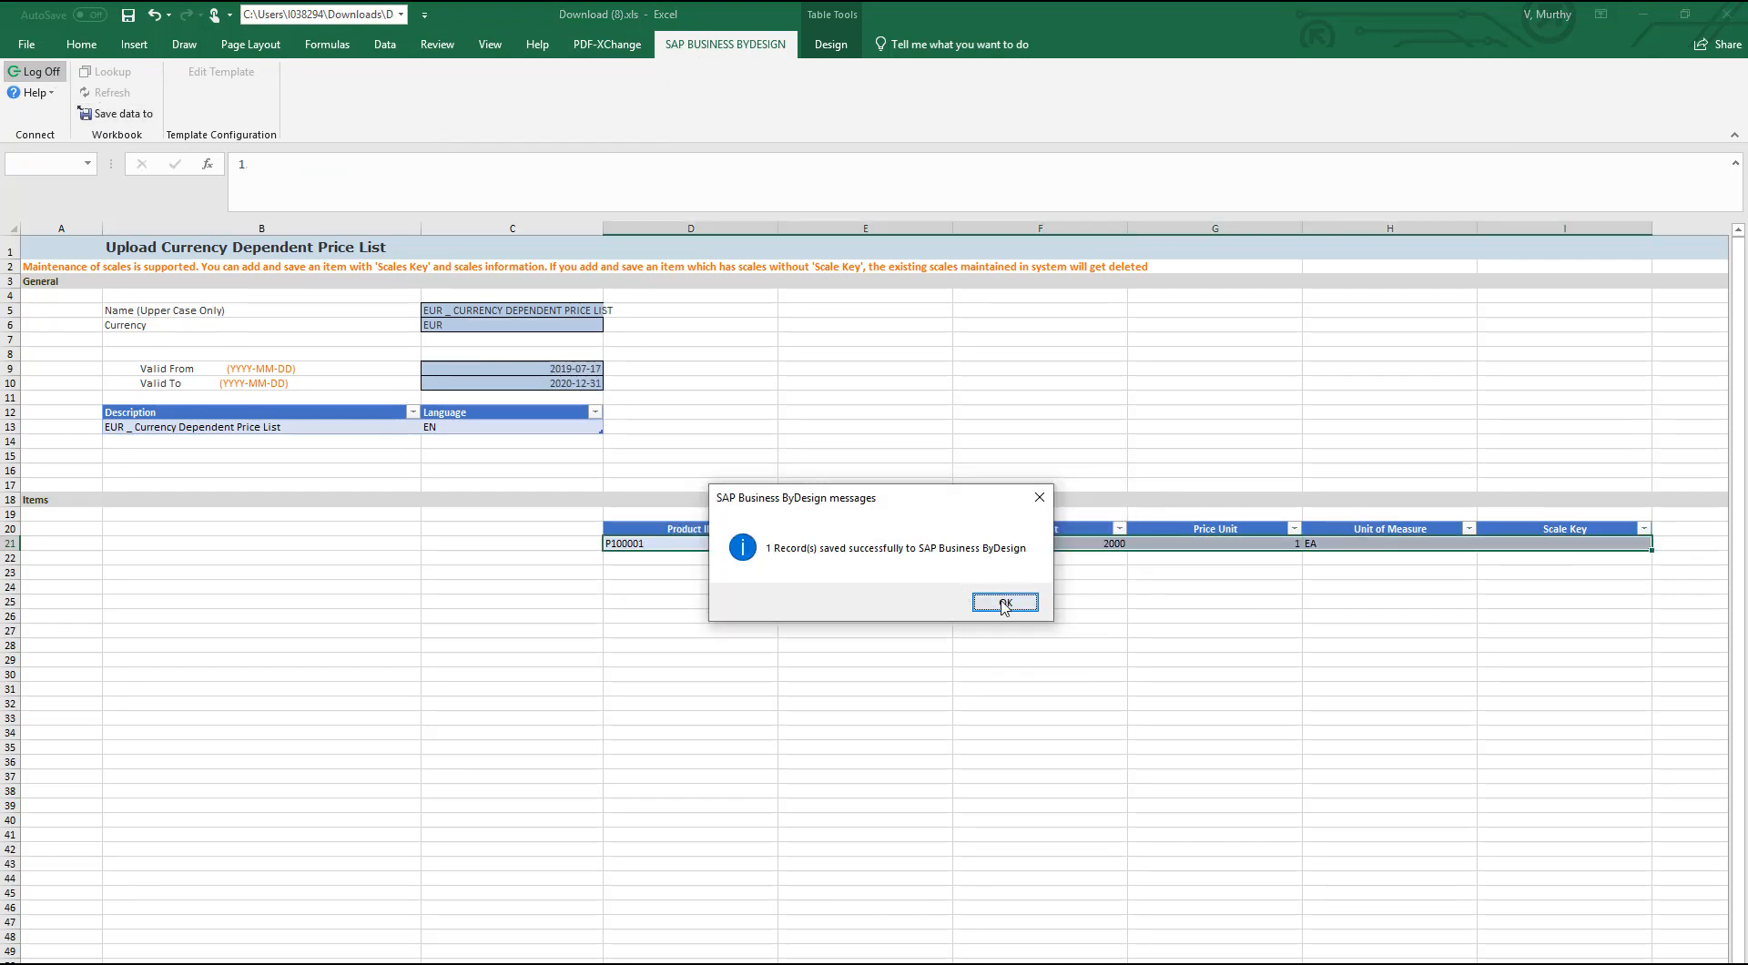
pyautogui.click(1000, 601)
pyautogui.click(1104, 544)
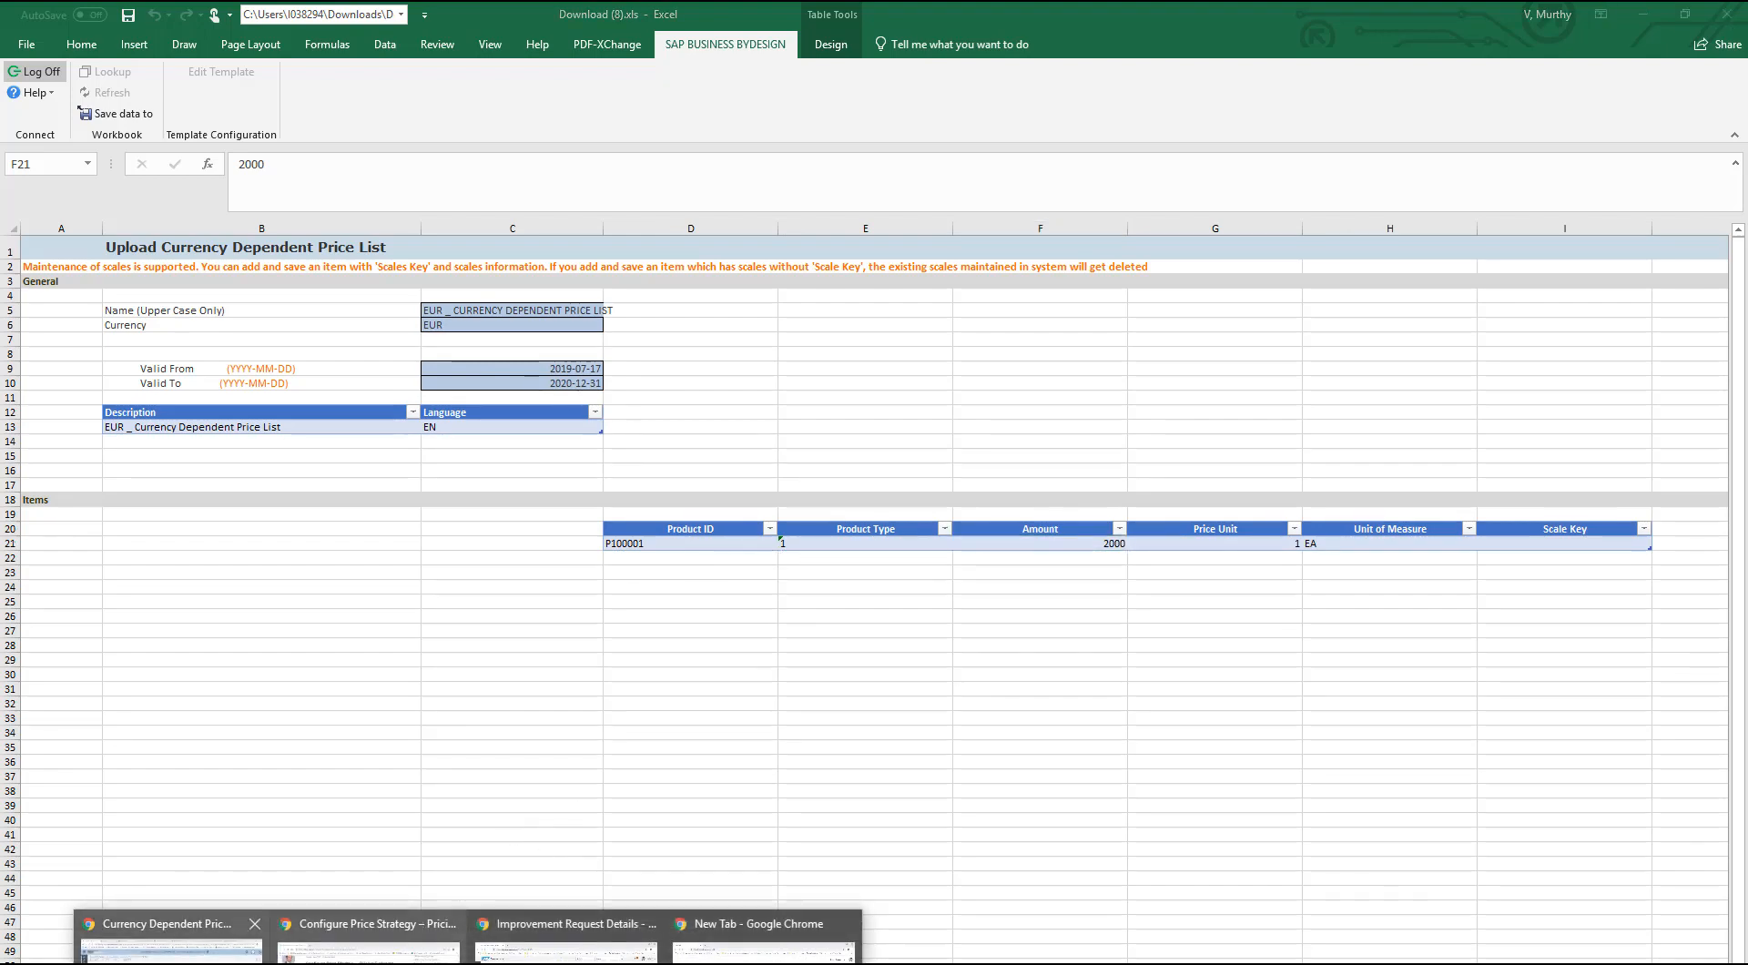
# Switch back to the browser, refresh the price lists and reopen the EUR price list to check the Liquid Coolant amount
pyautogui.click(173, 924)
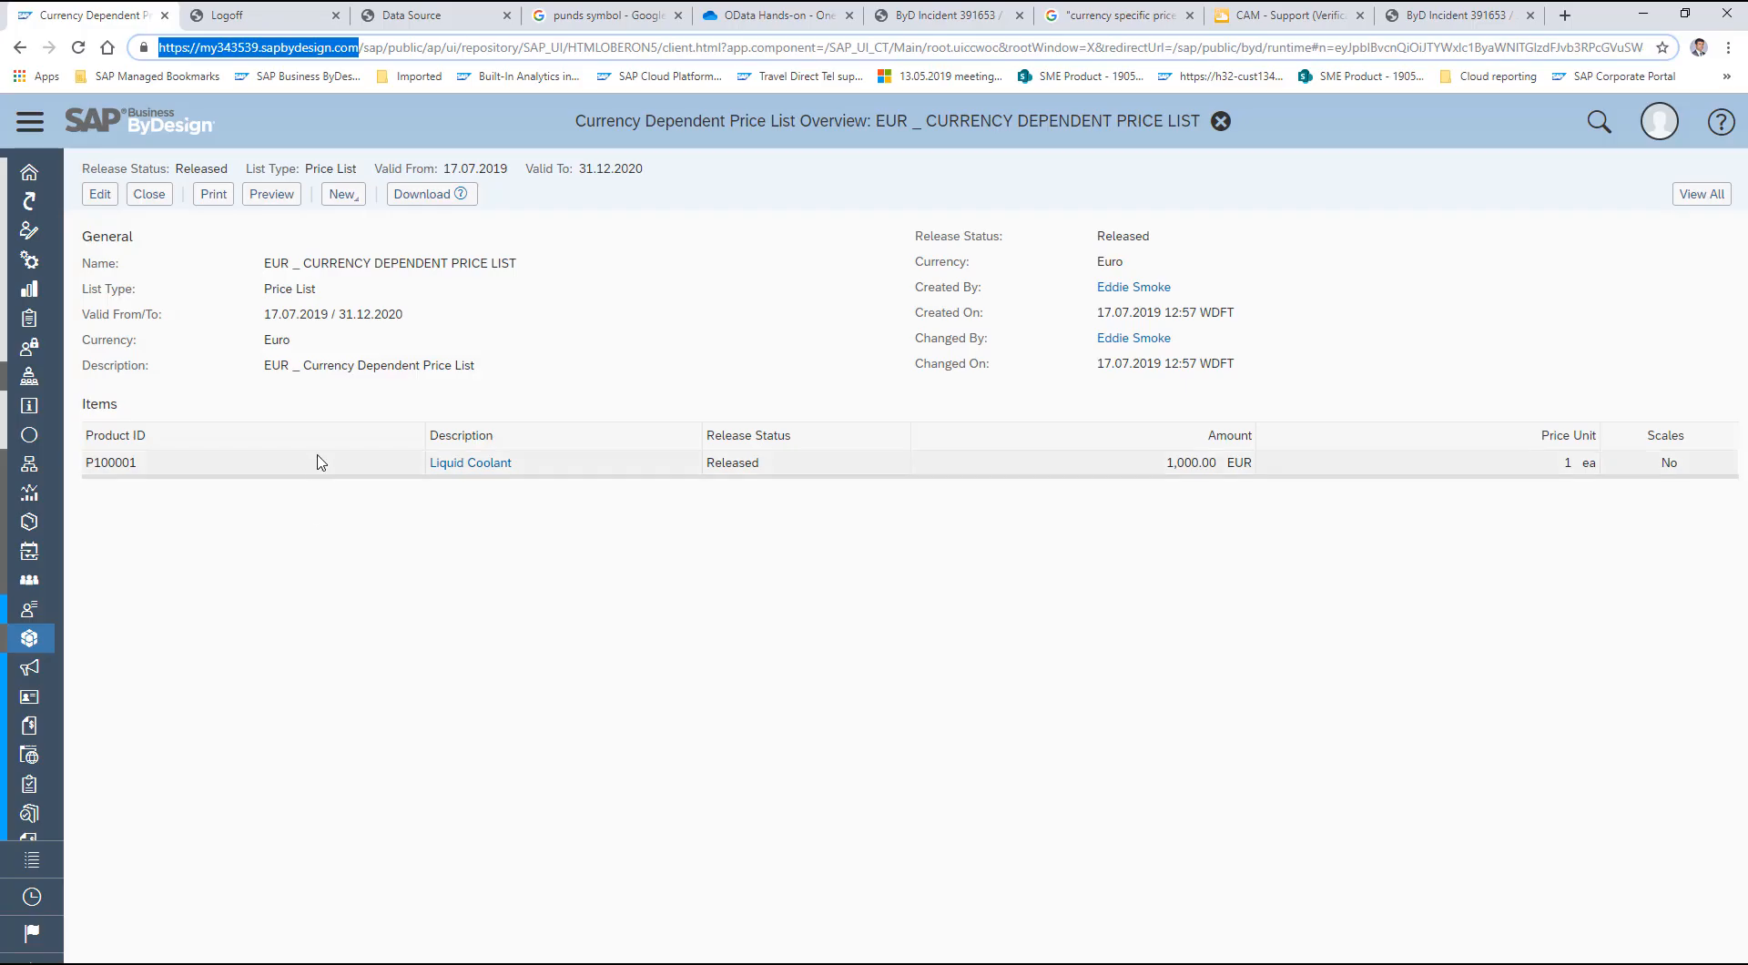
pyautogui.click(151, 195)
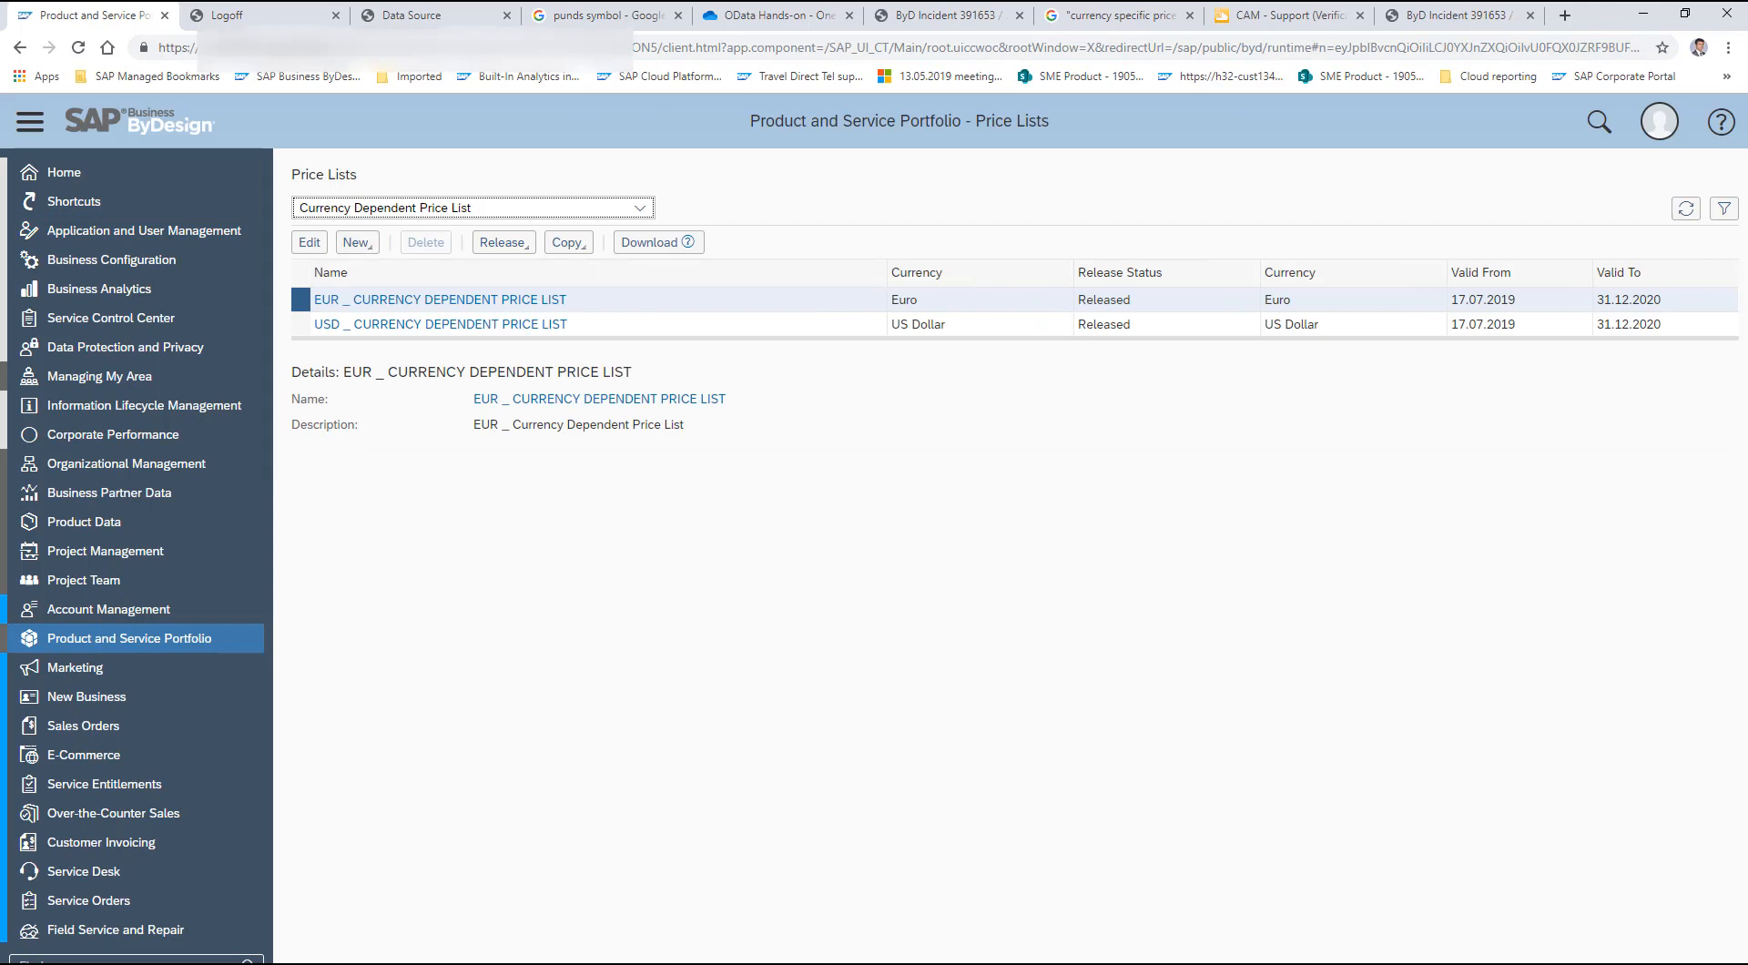
pyautogui.click(1685, 208)
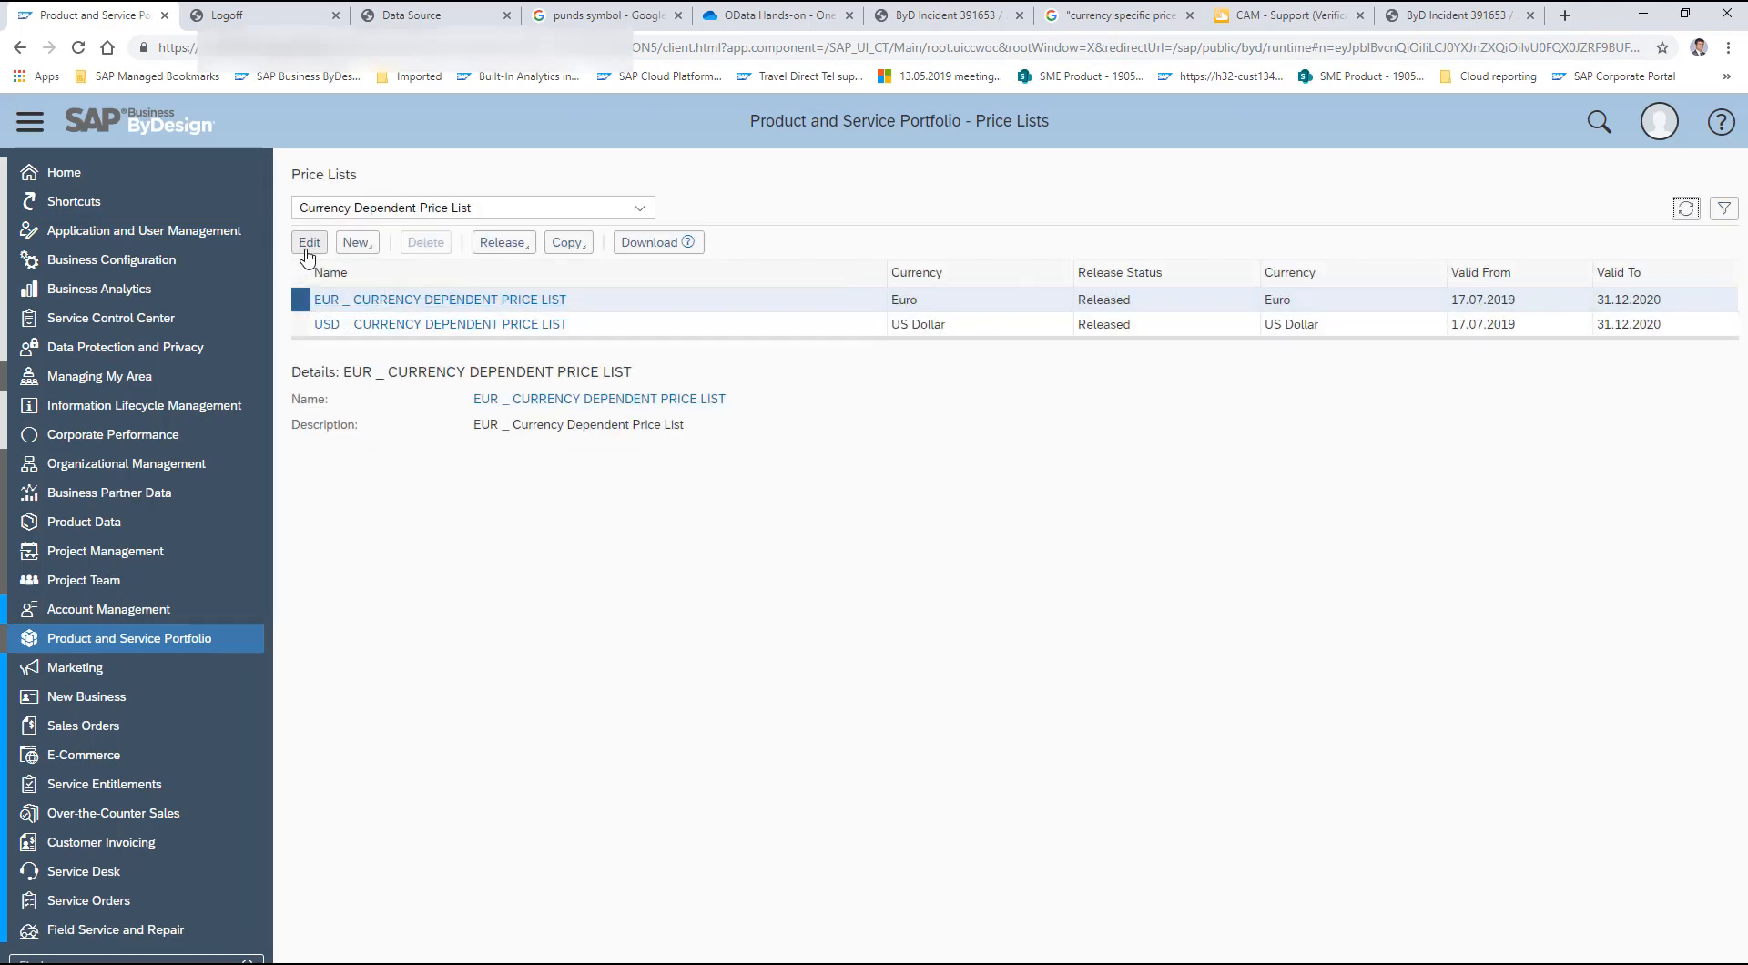
pyautogui.click(371, 300)
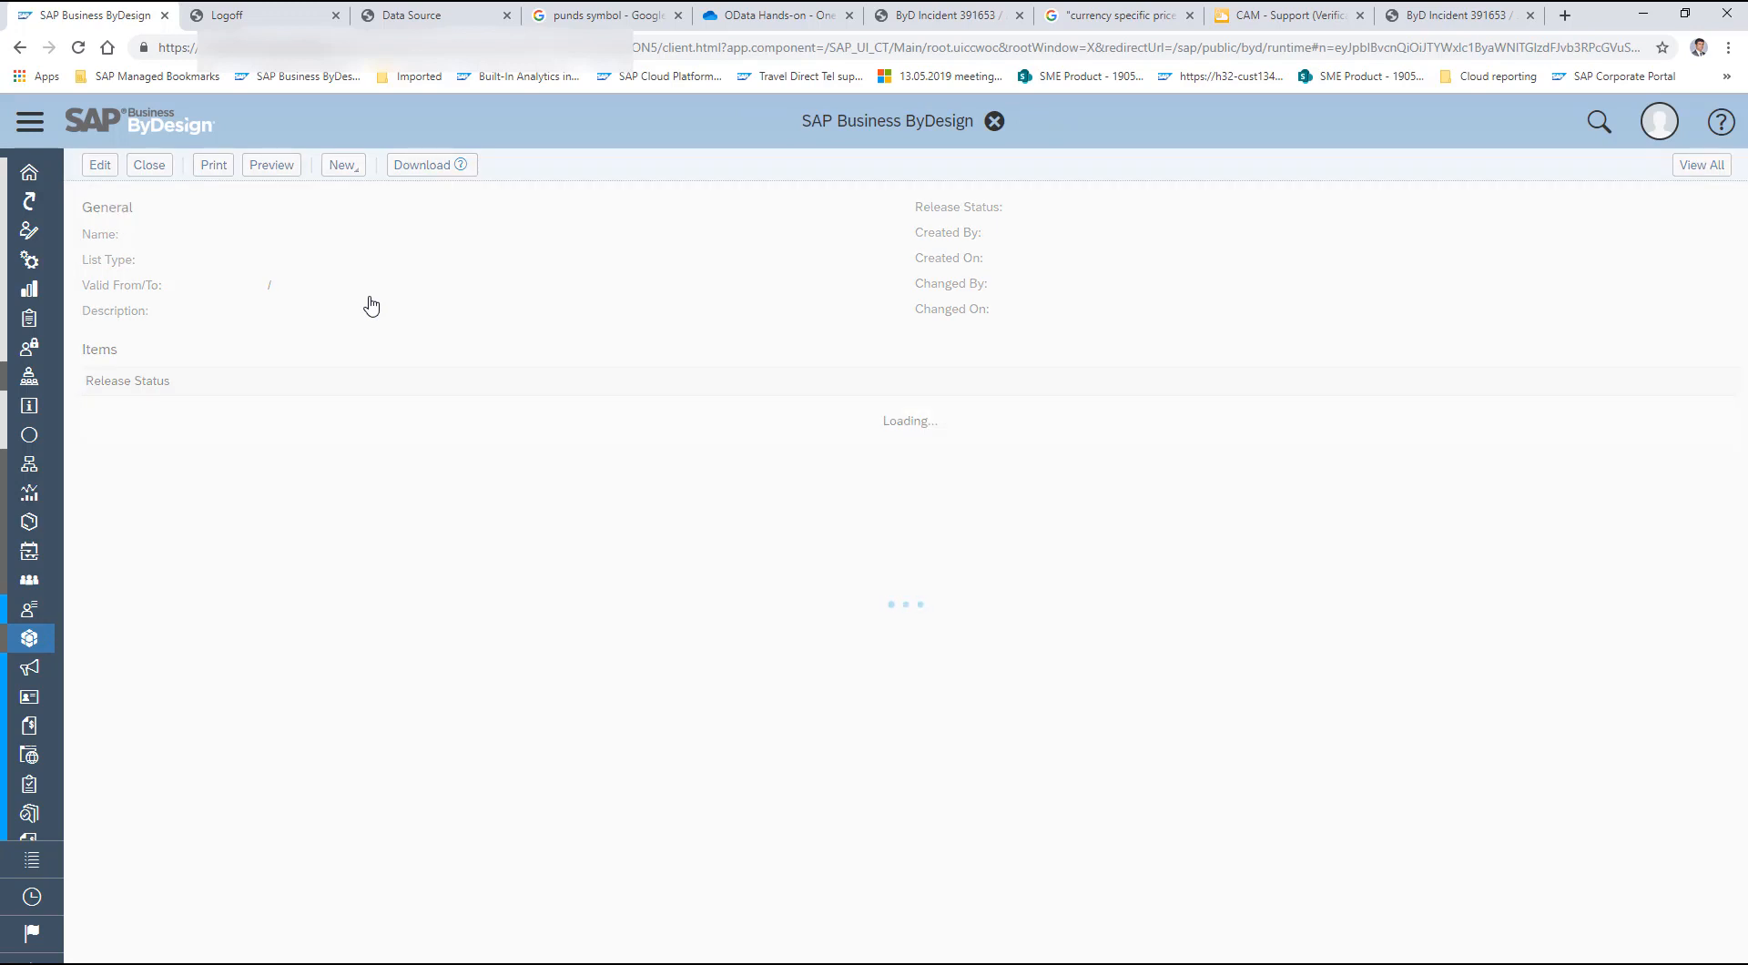
pyautogui.moveTo(1217, 462); pyautogui.dragTo(1203, 461)
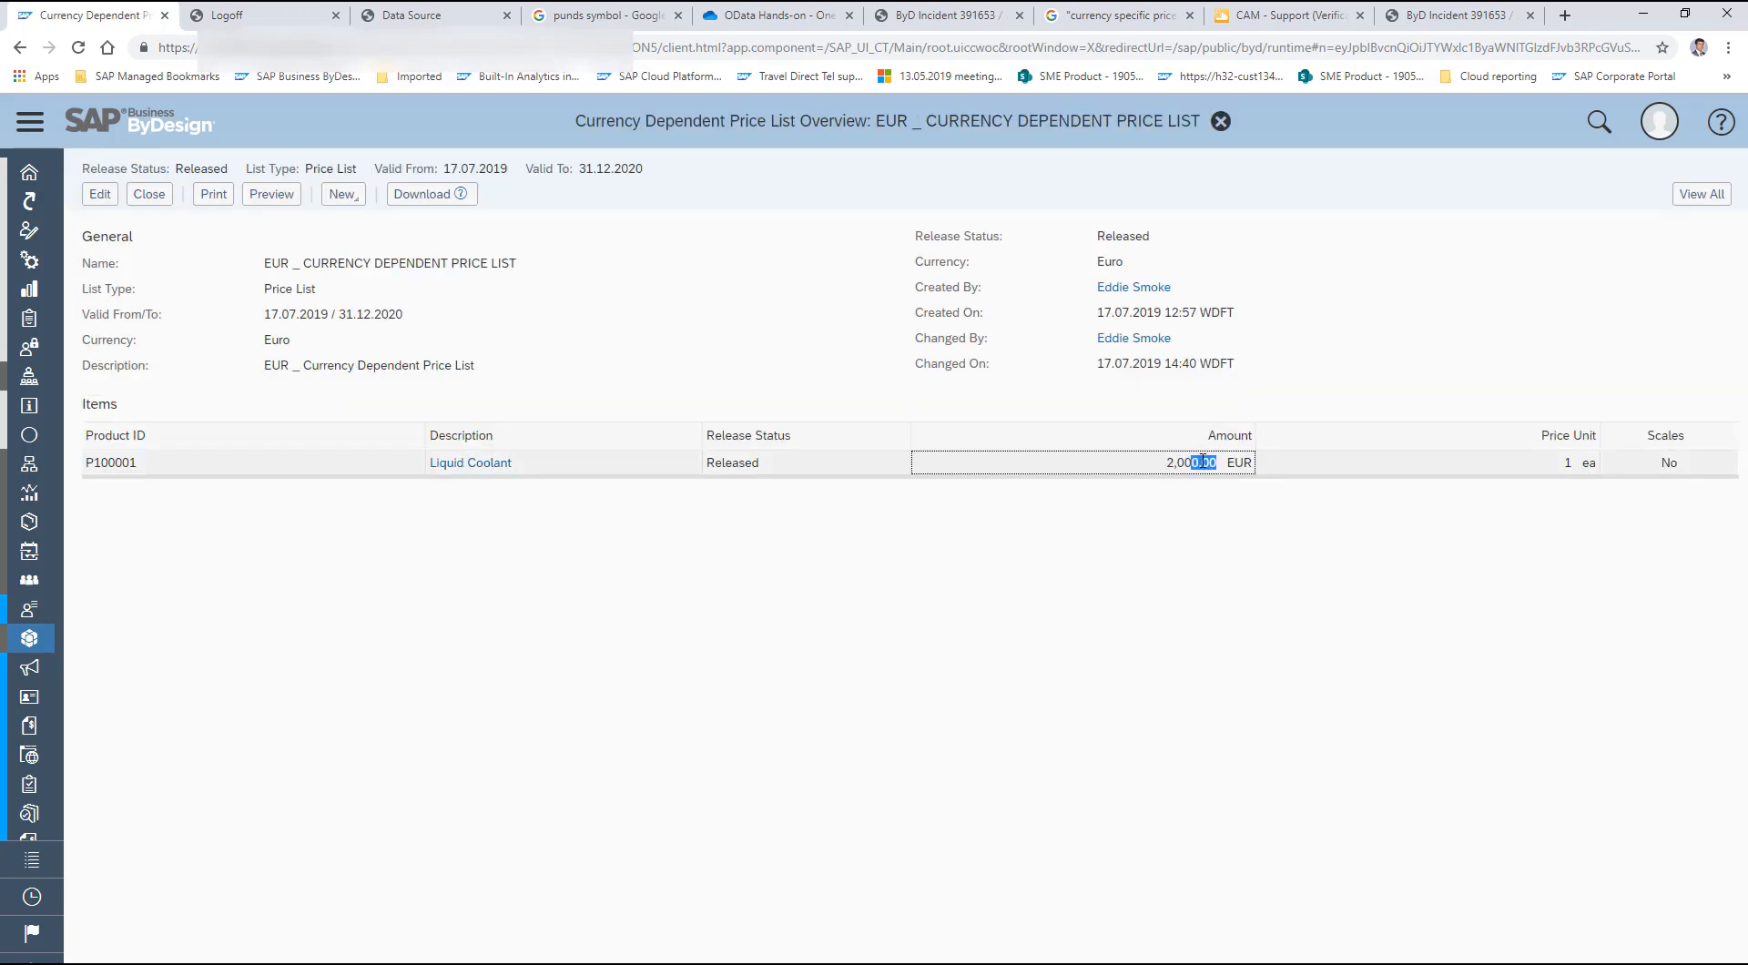
pyautogui.doubleClick(1168, 462)
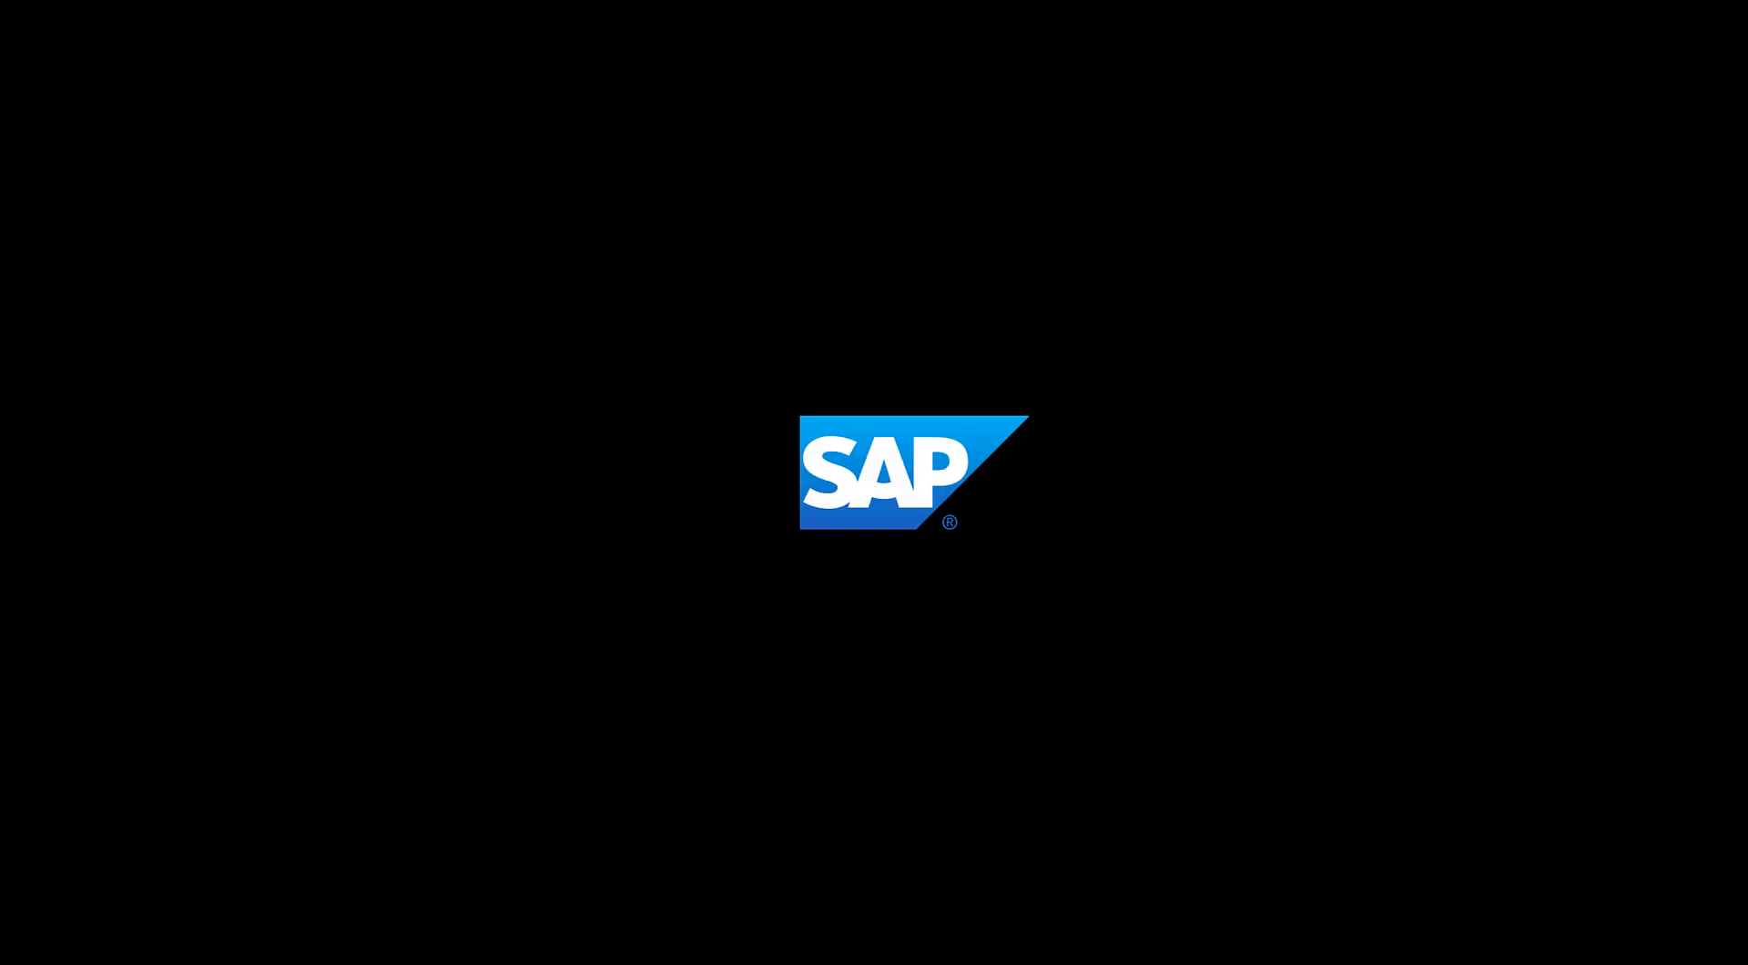